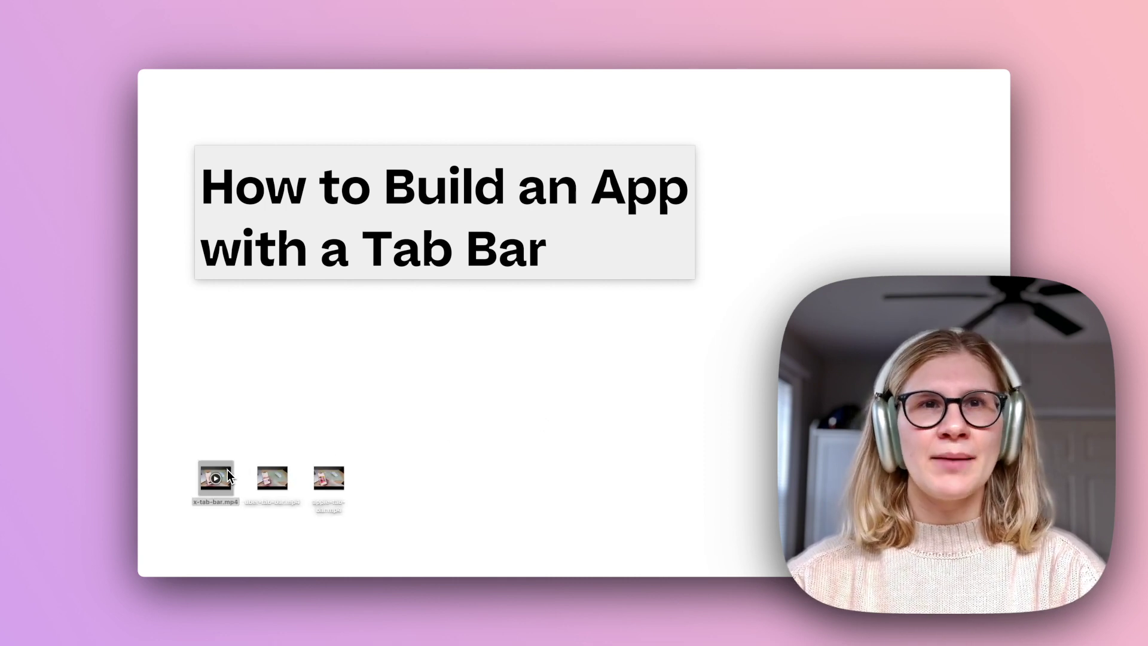
- Play x-tab-bar.mp4, uber-tab-bar.mp4 and apple-tab-bar.mp4 in turn in QuickTime Player
double_click(227, 472)
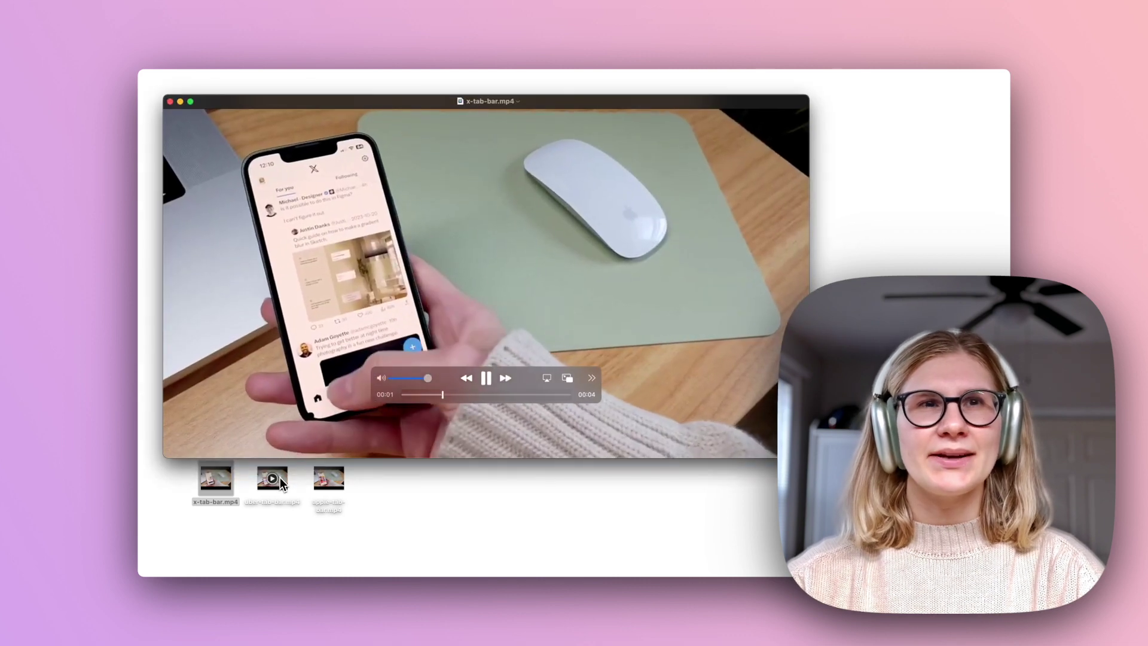
click(282, 477)
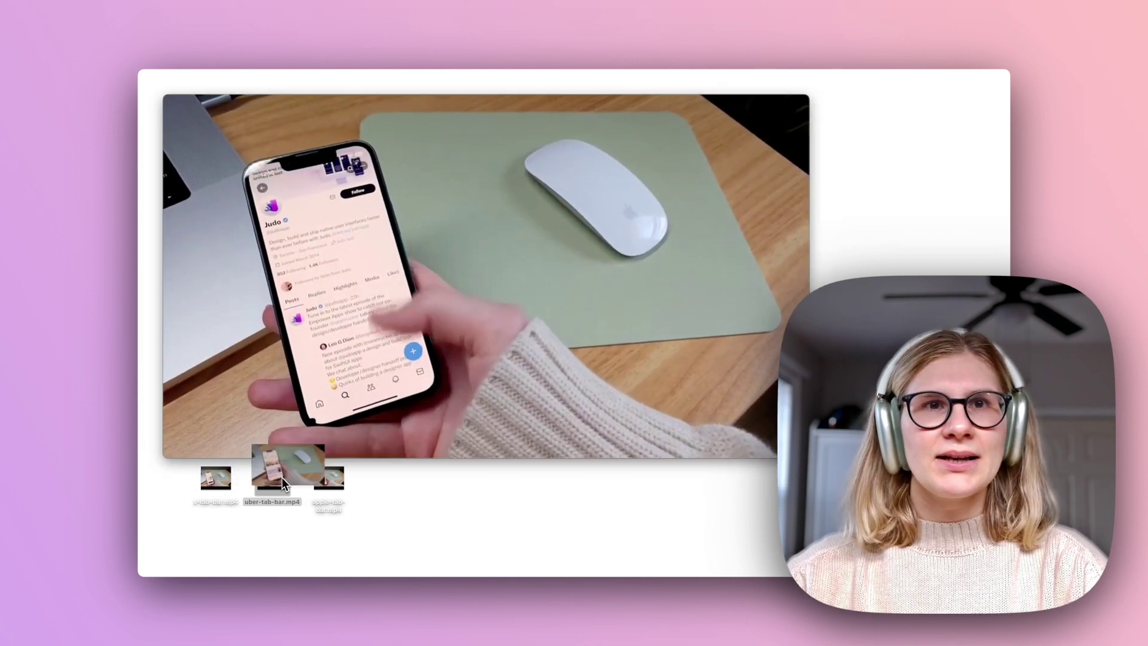
double_click(282, 477)
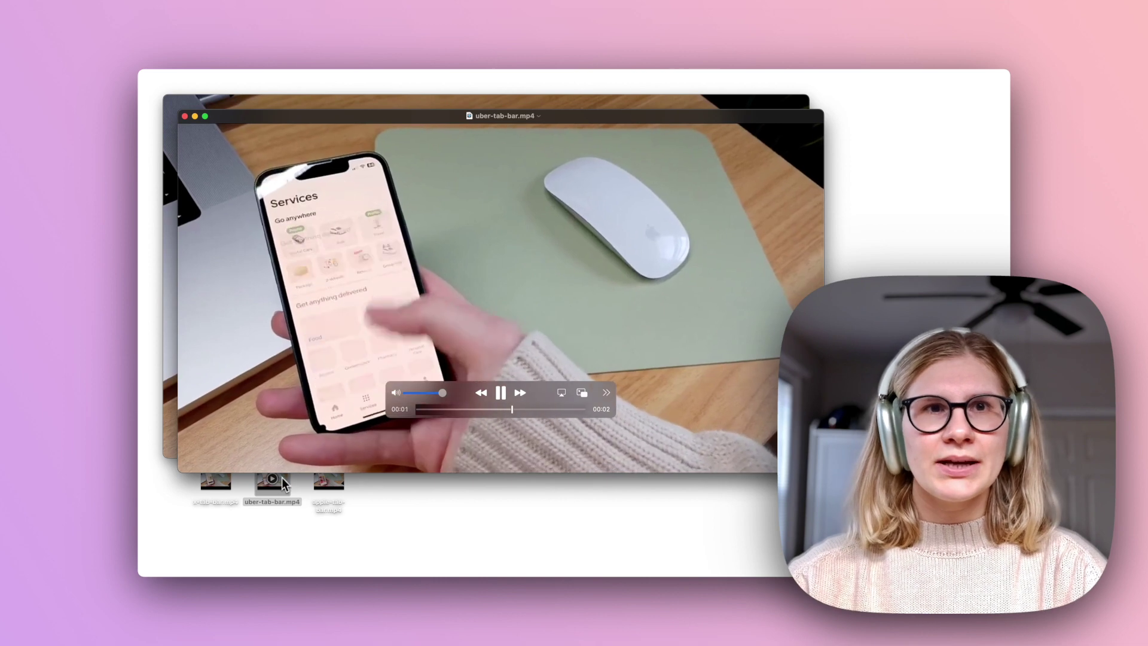
click(337, 490)
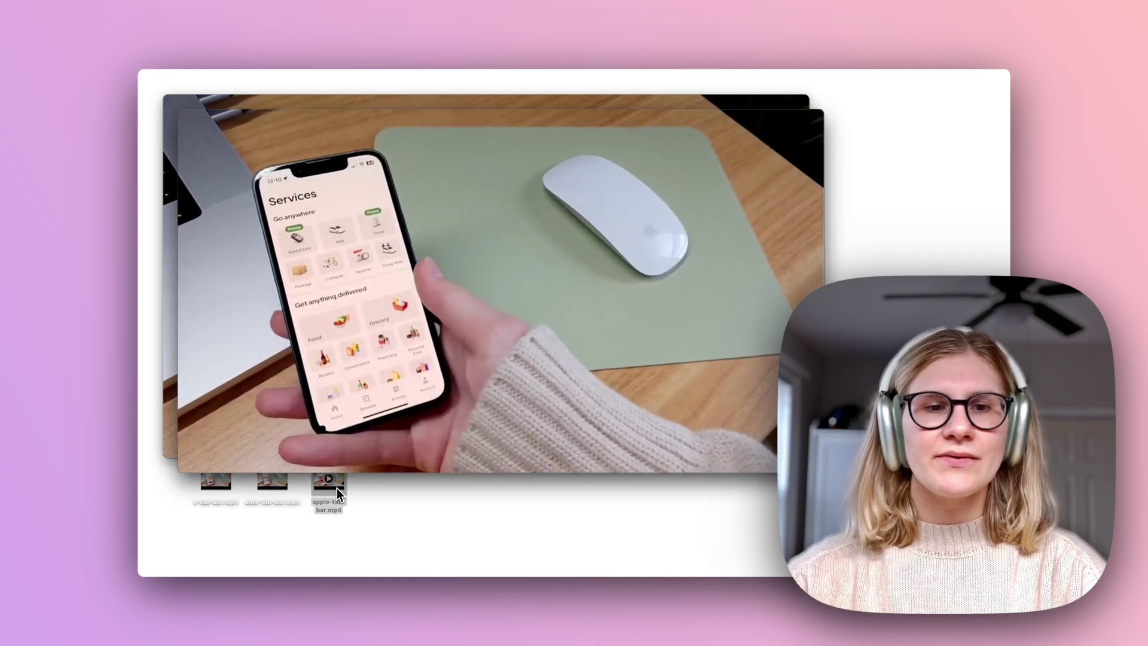
double_click(336, 487)
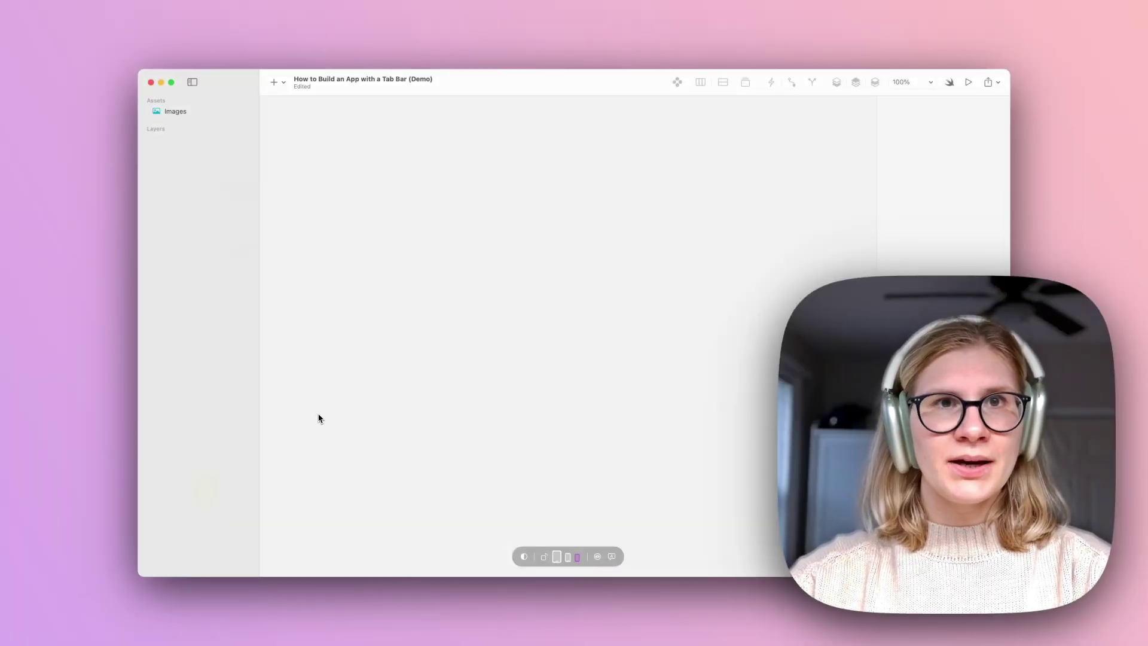
key(super+Tab)
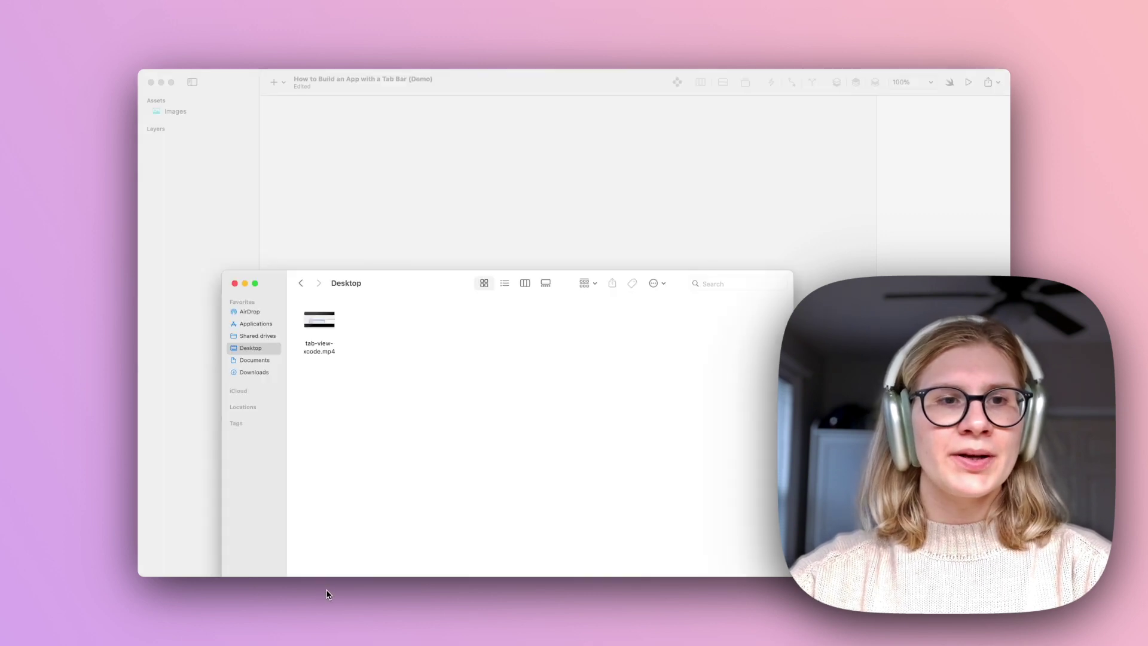
click(332, 327)
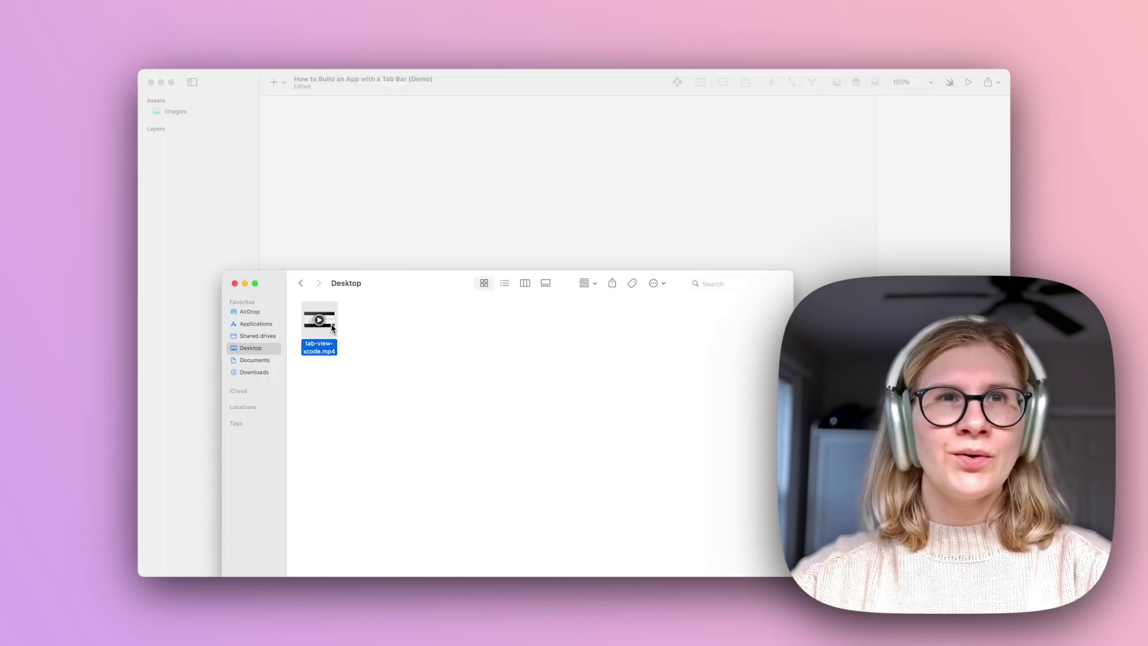
key(space)
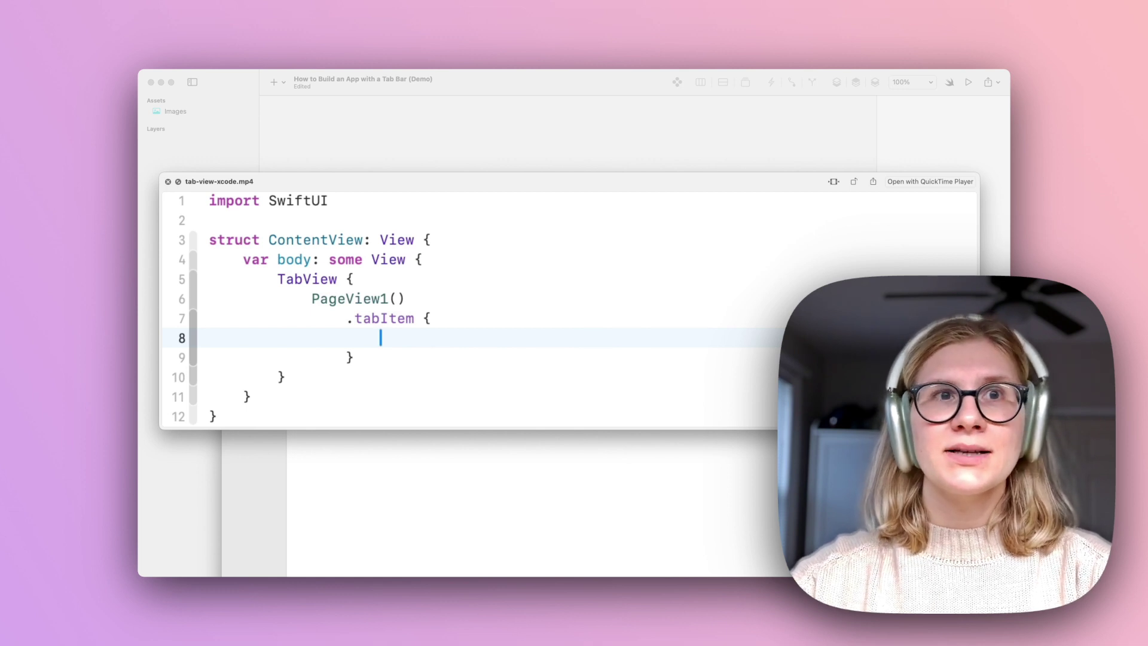
key(space)
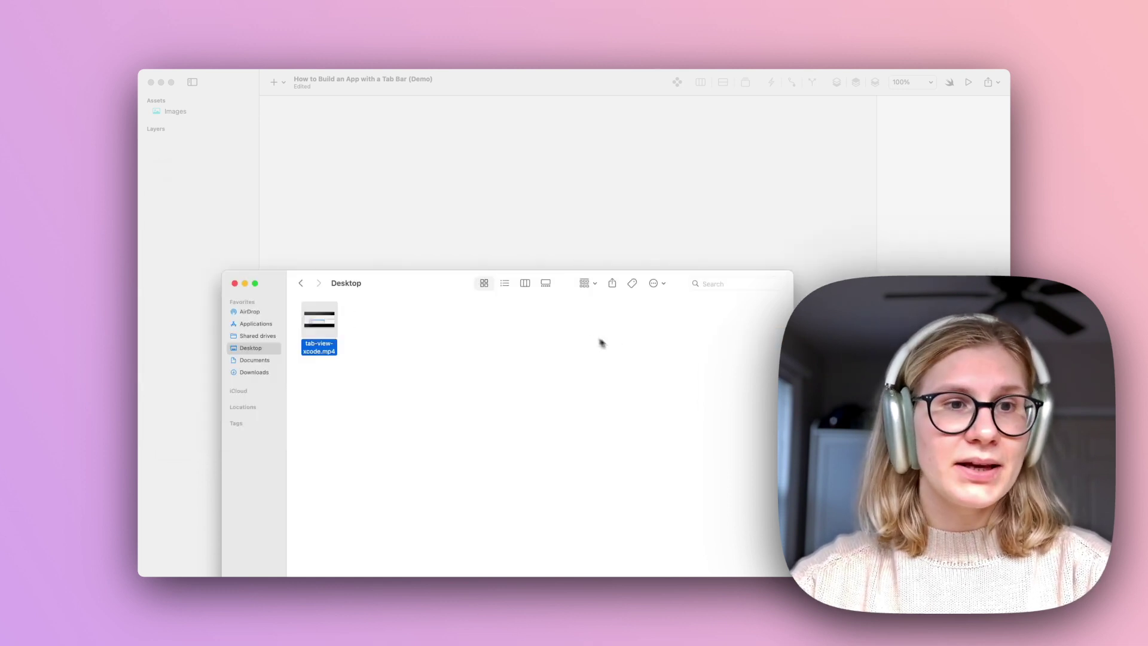
click(399, 223)
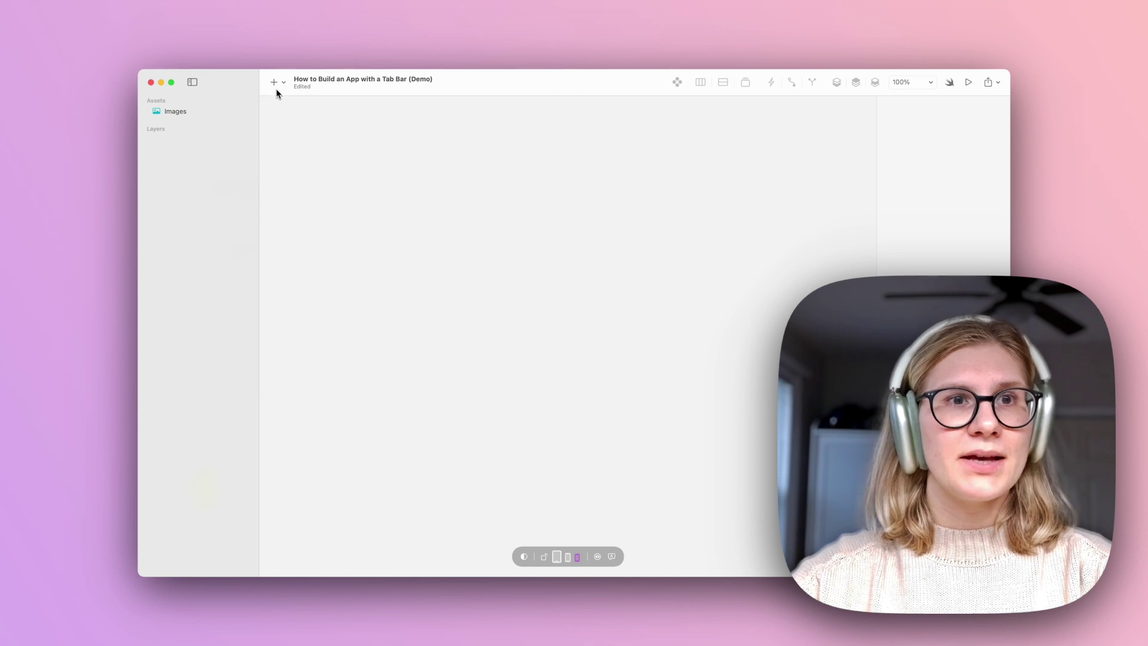
- Insert a new phone-sized component and rename Component 1 to Main
click(273, 82)
mouse_move(277, 101)
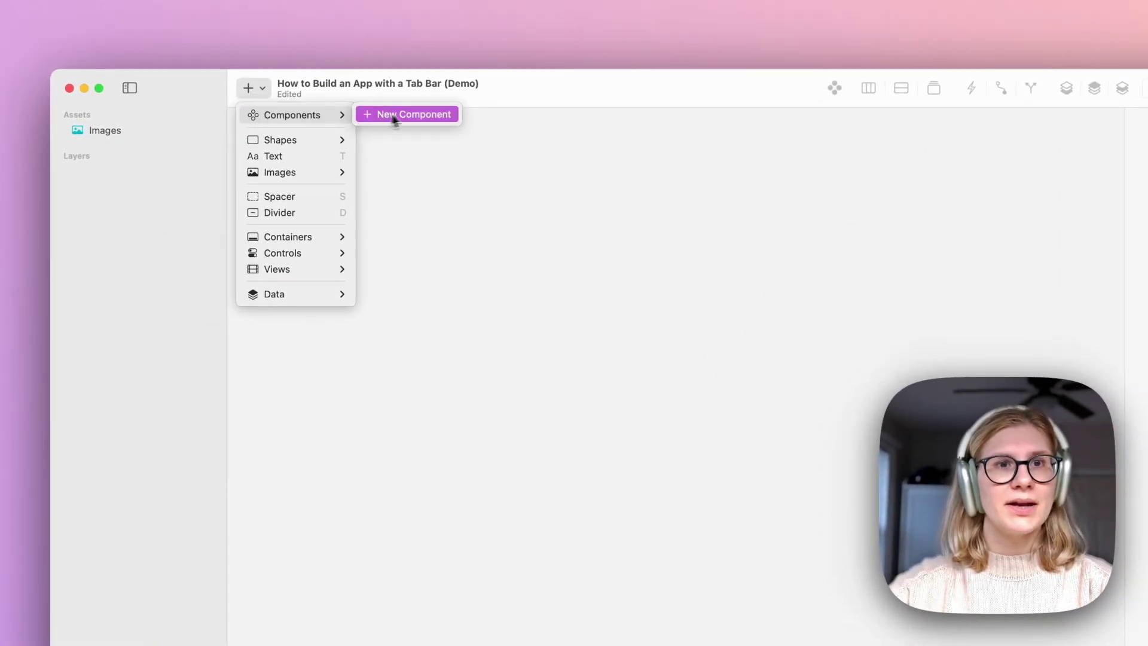
click(413, 113)
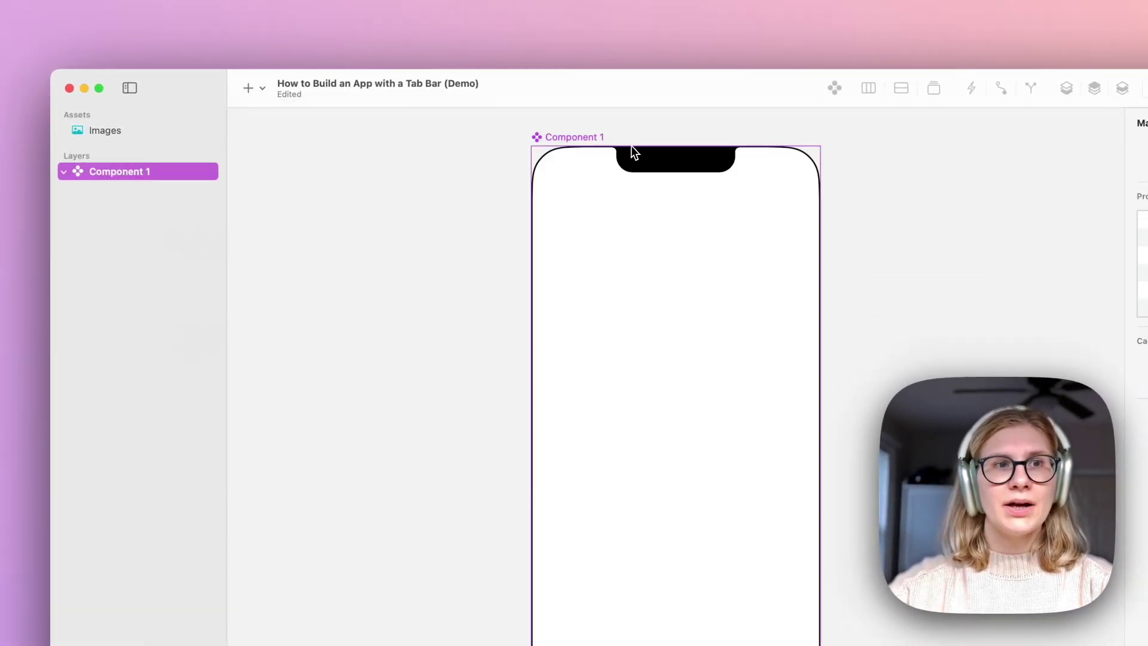
double_click(120, 171)
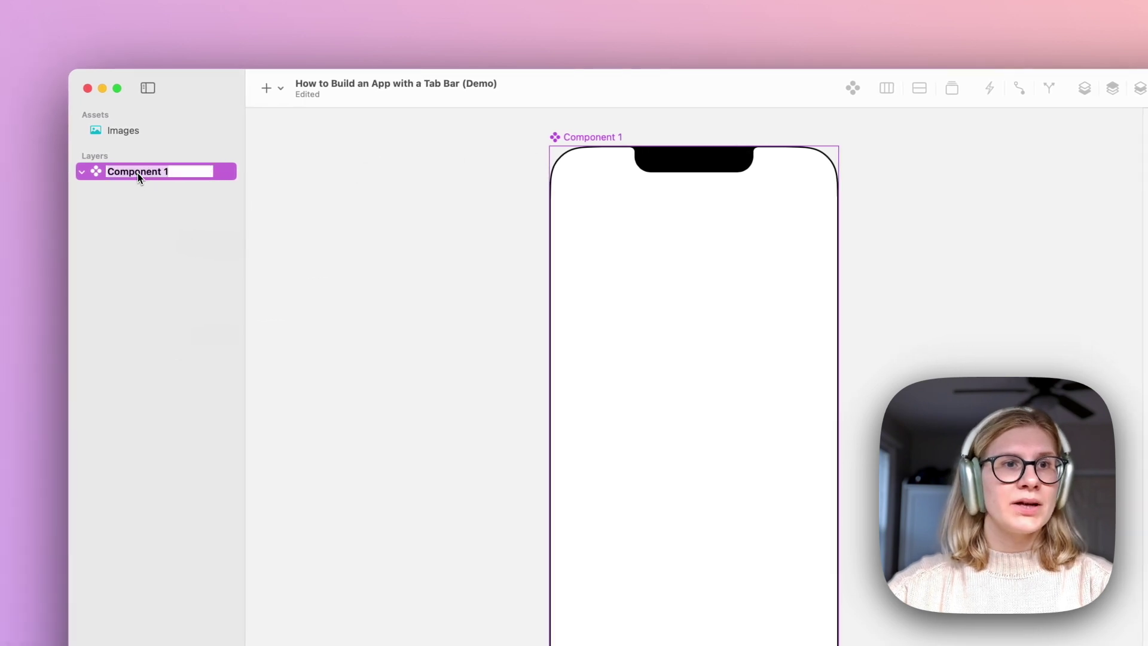
text(Main)
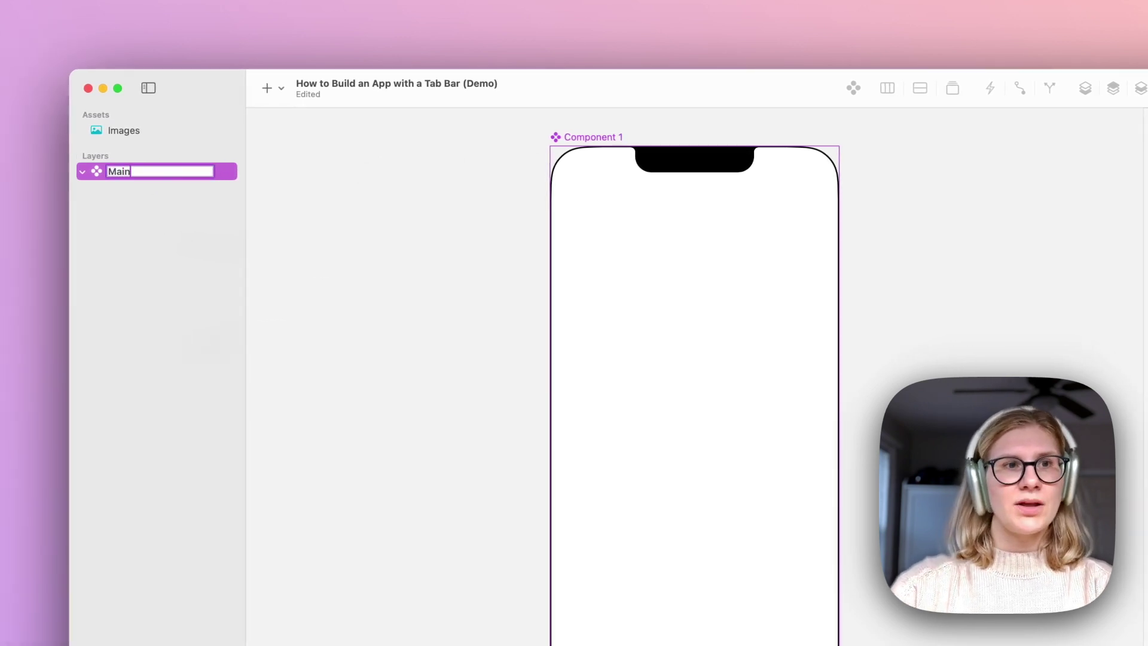
key(Return)
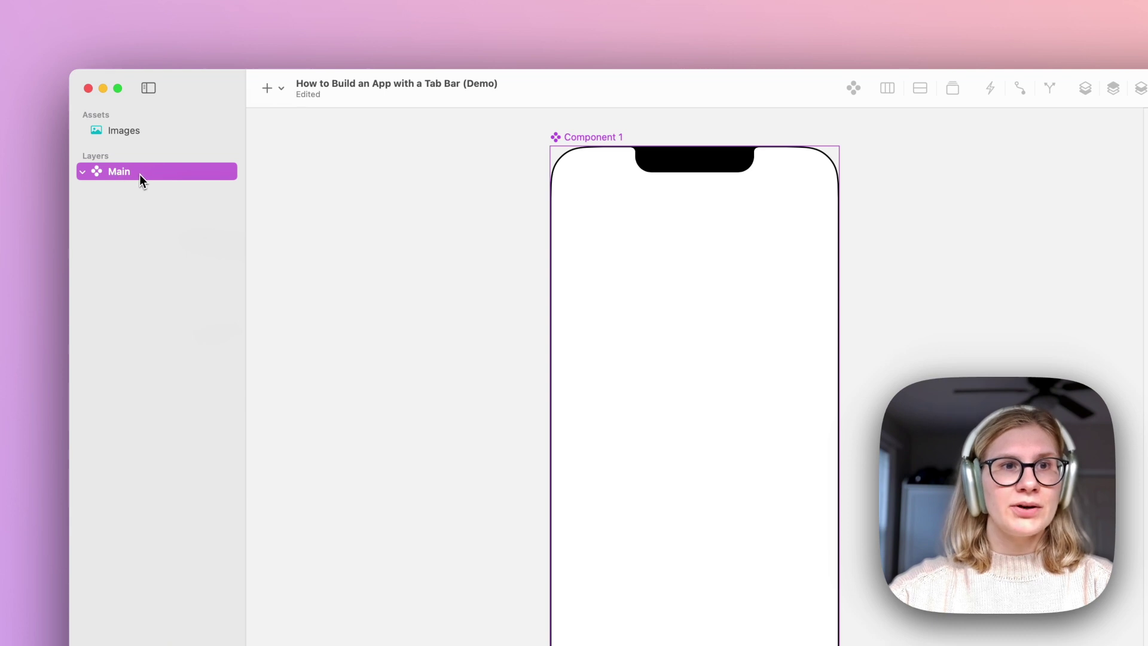
- Insert a Tab View container into the Main component and clear the selection
click(276, 89)
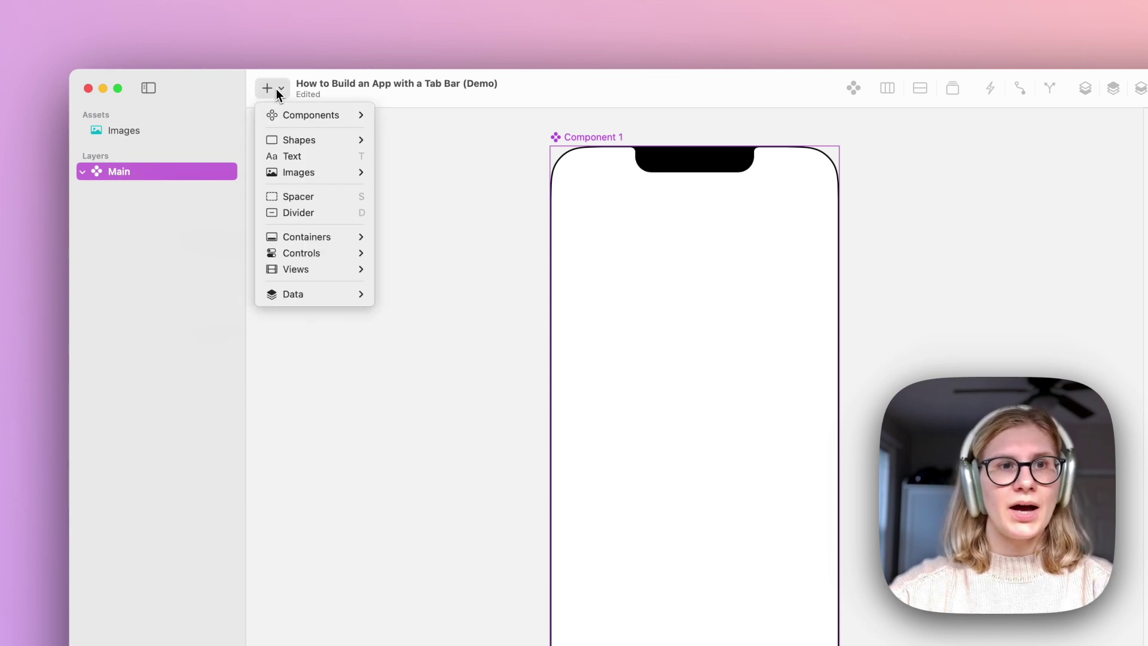
mouse_move(311, 237)
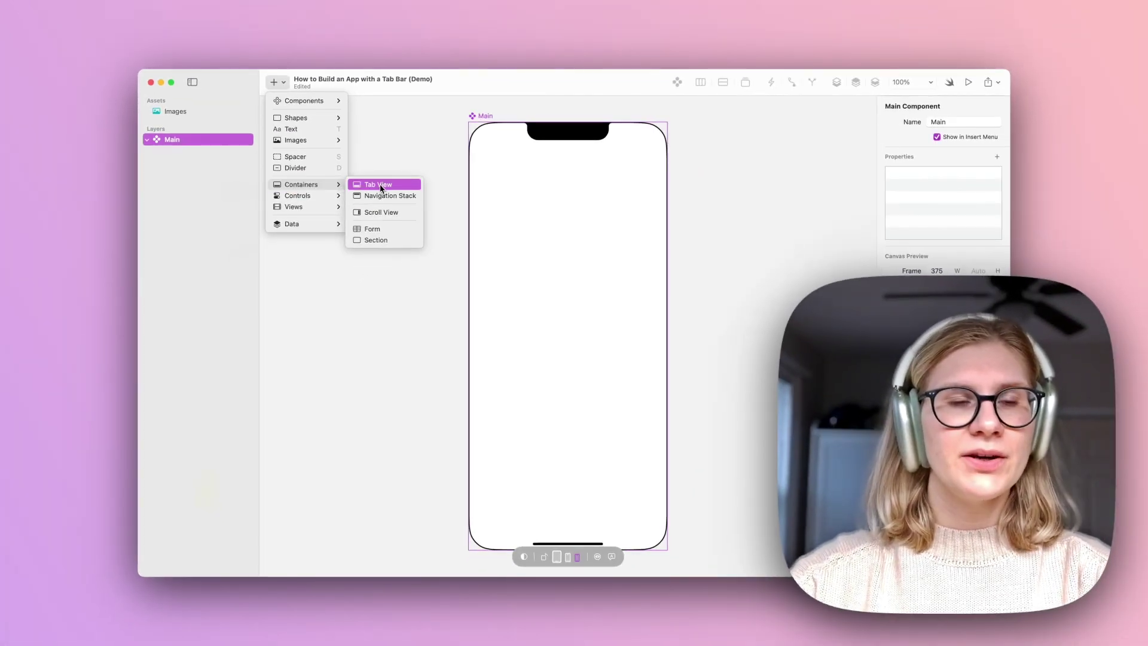
click(381, 185)
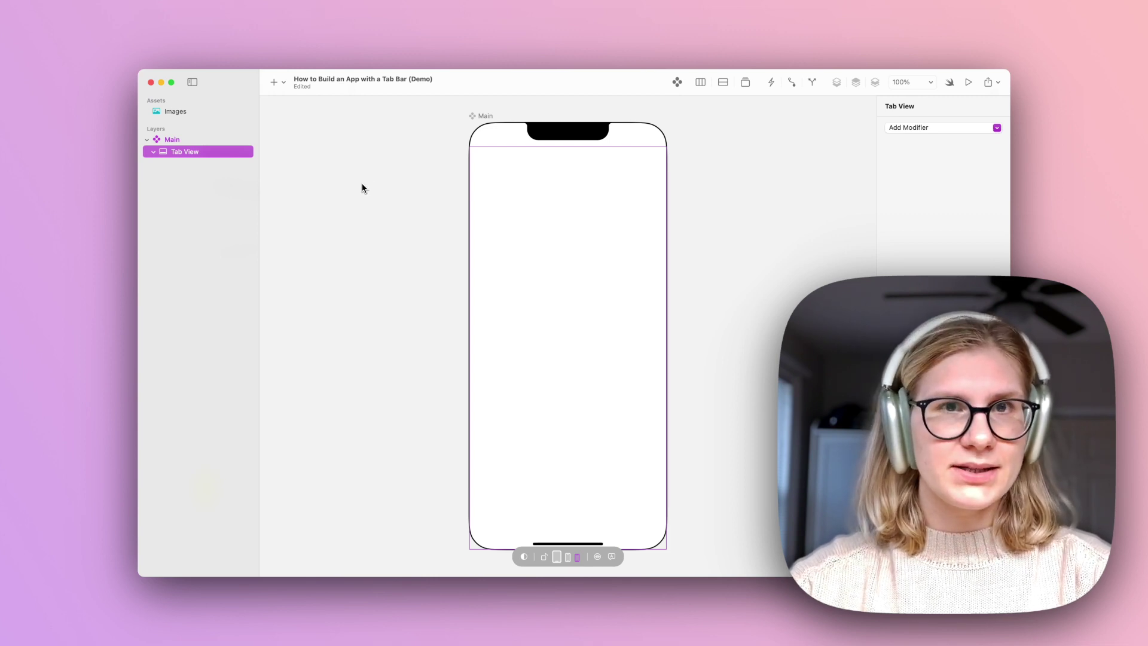
click(395, 261)
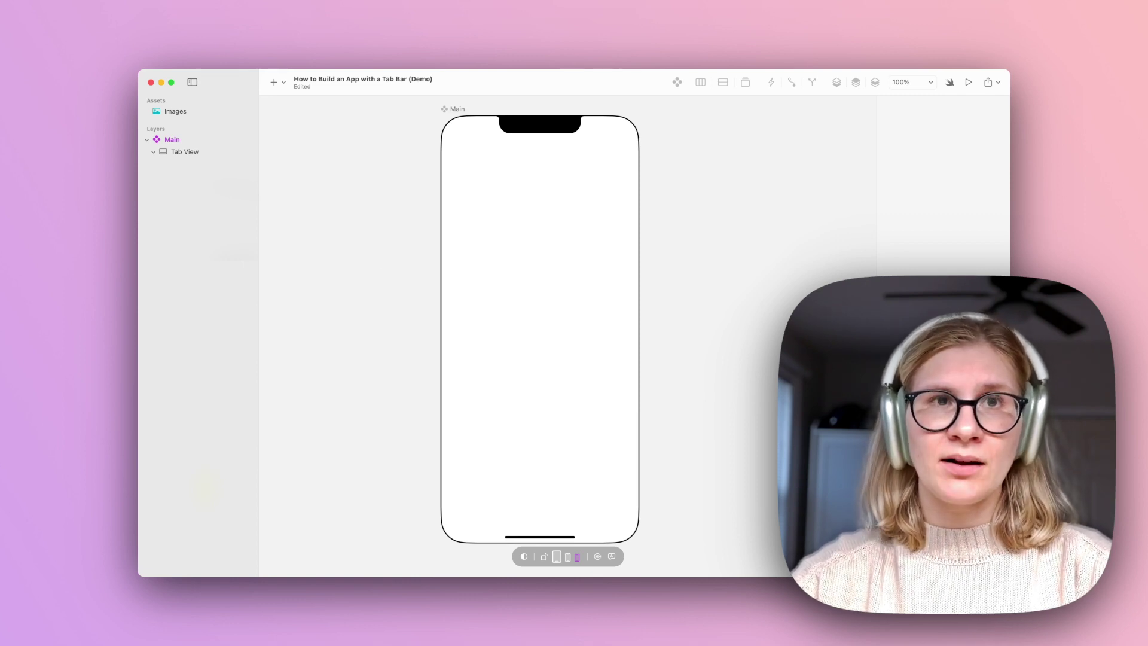
scroll(654, 258, right, 2)
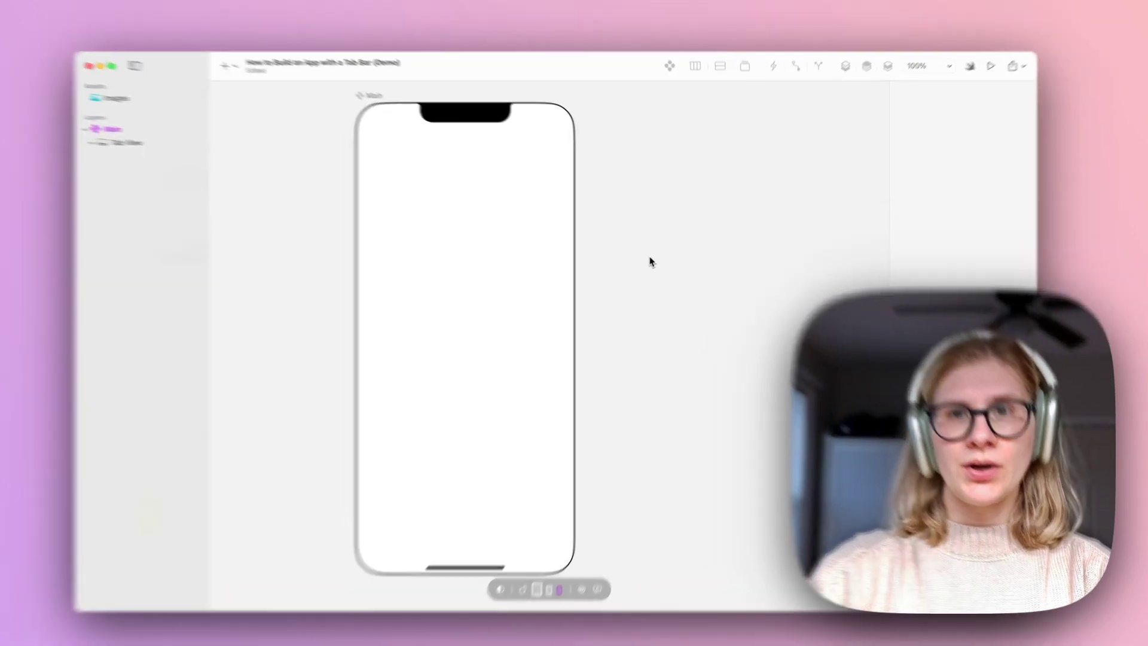
key(super+alt+n)
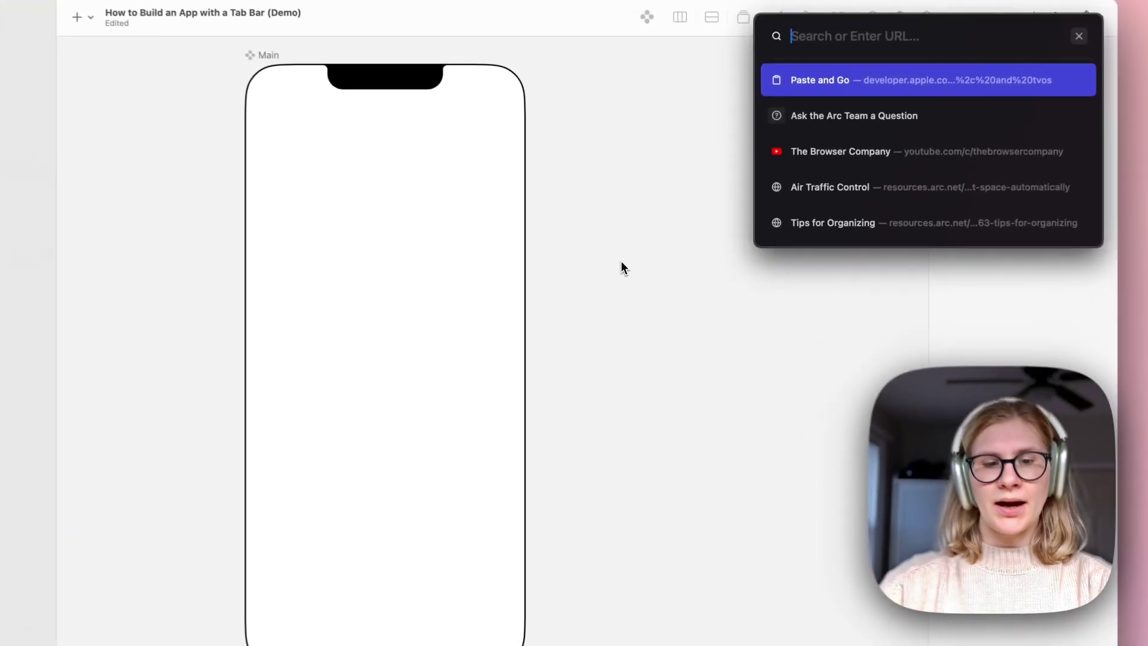
key(super+v)
key(Return)
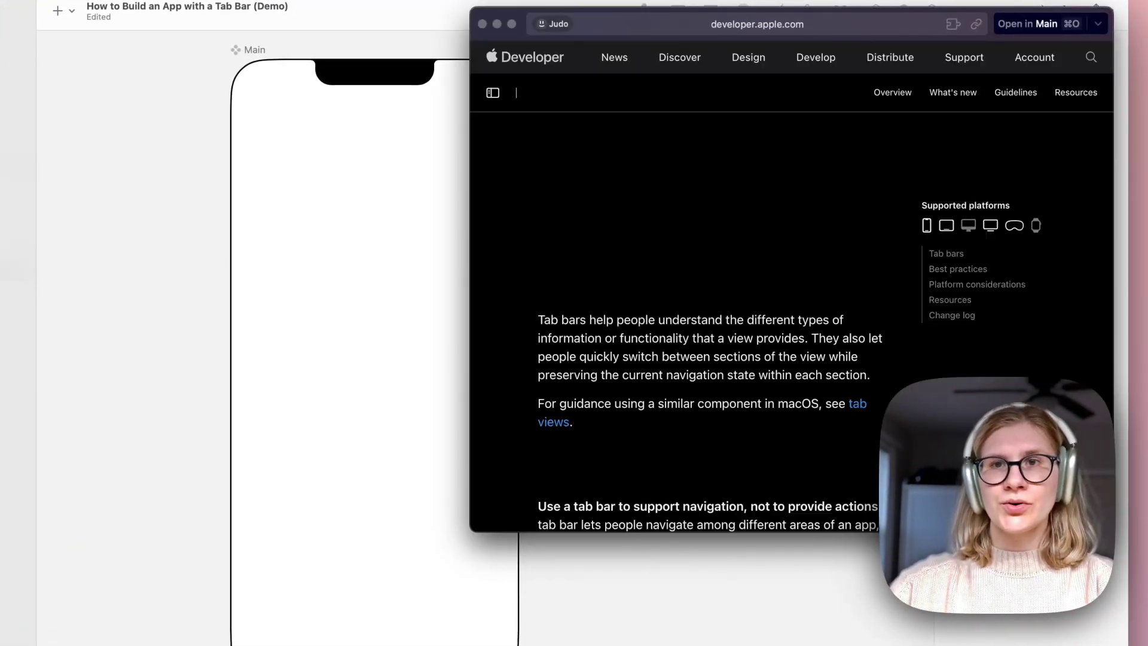
scroll(769, 269, down, 5)
scroll(768, 267, down, 10)
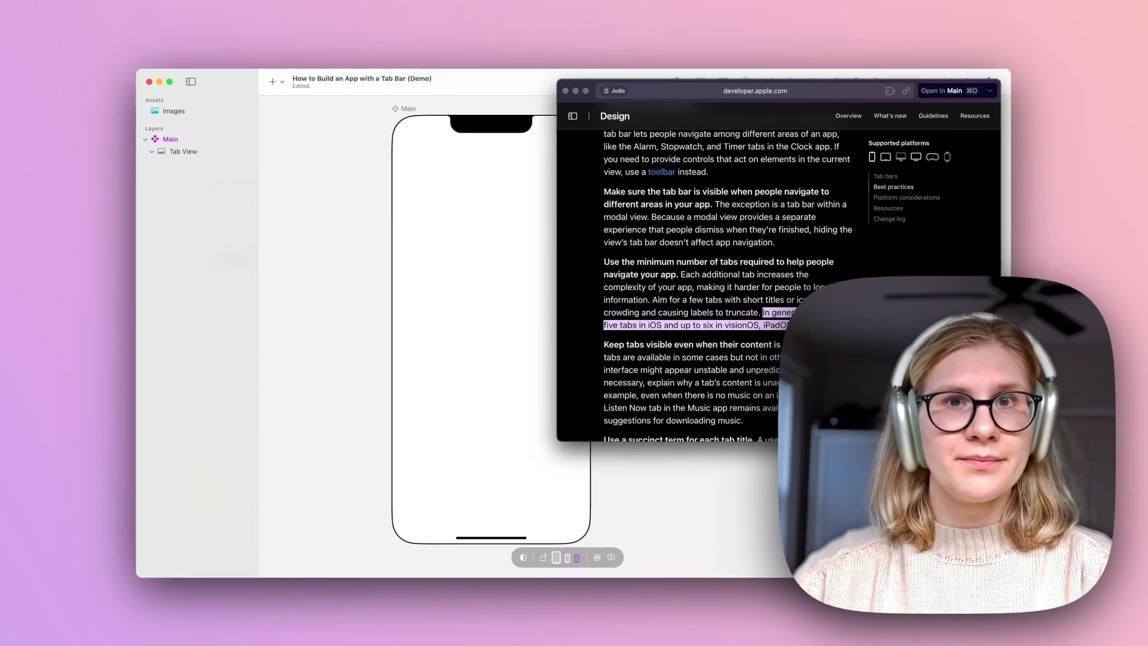
- Close the guidelines window and add a new component named Home
click(109, 79)
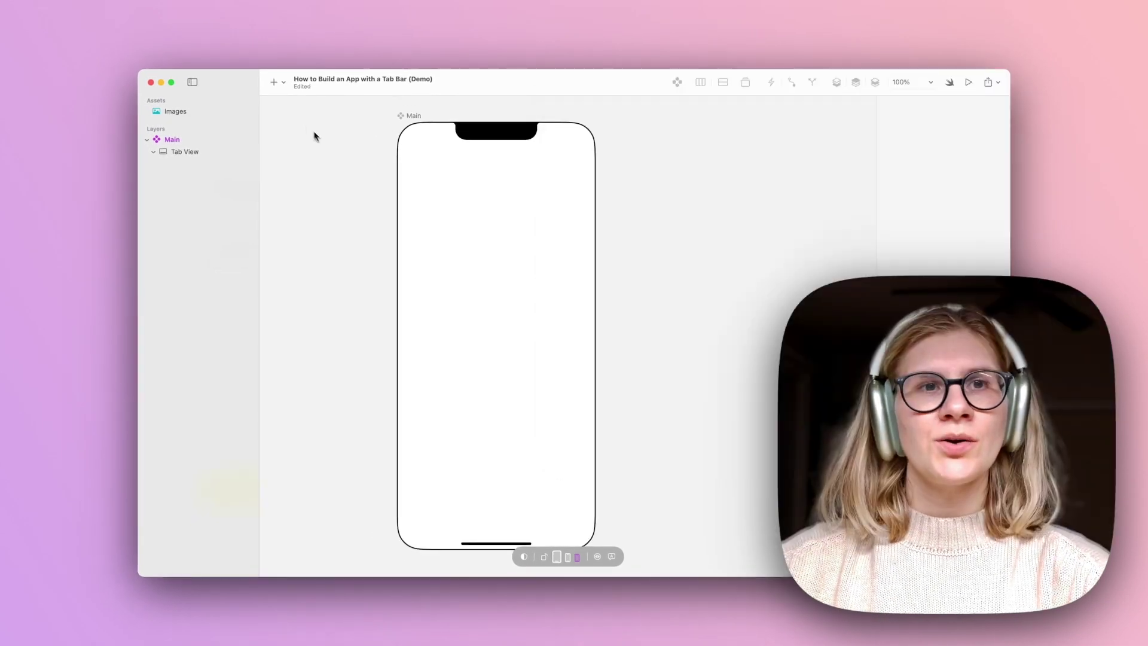
click(274, 82)
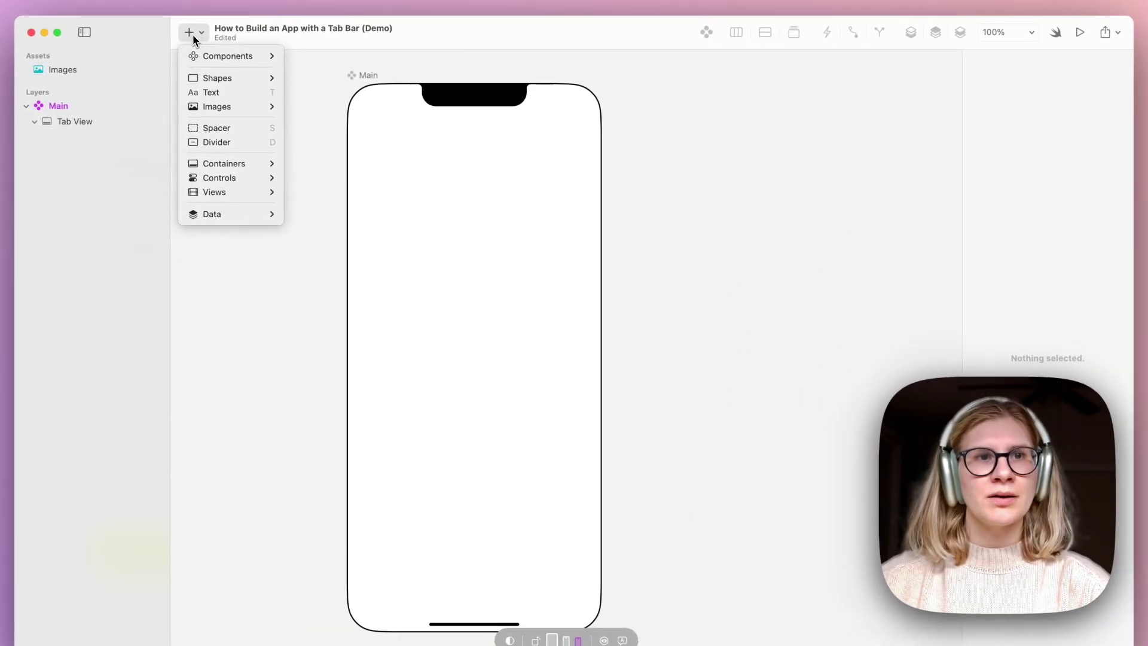
mouse_move(195, 54)
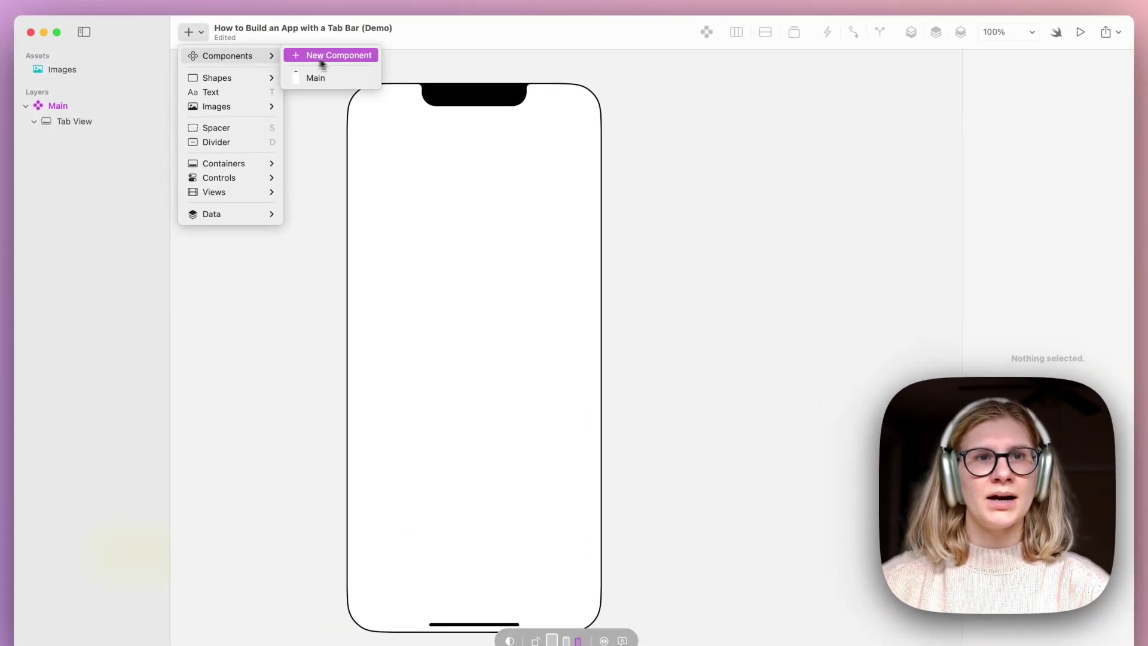
click(349, 59)
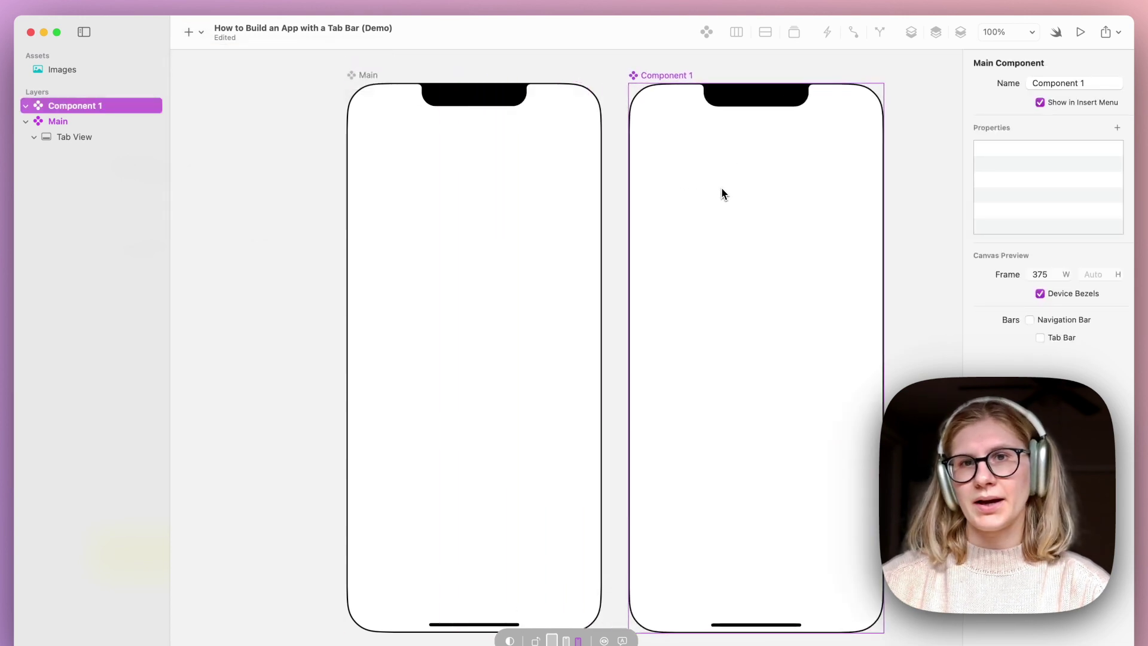
double_click(75, 110)
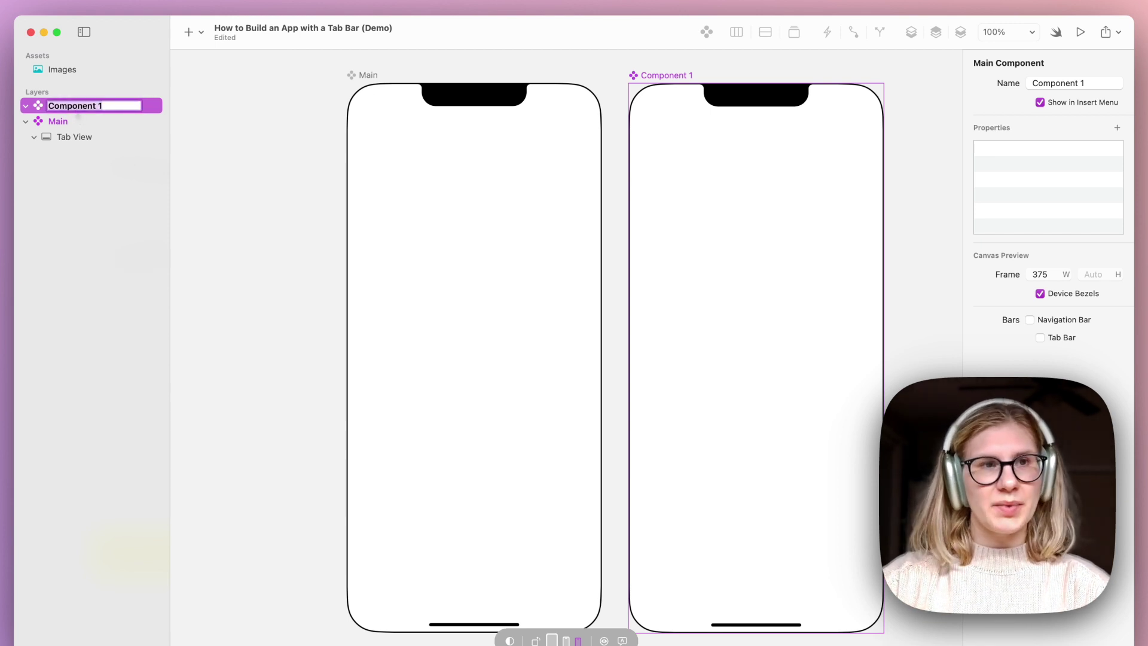
text(Home)
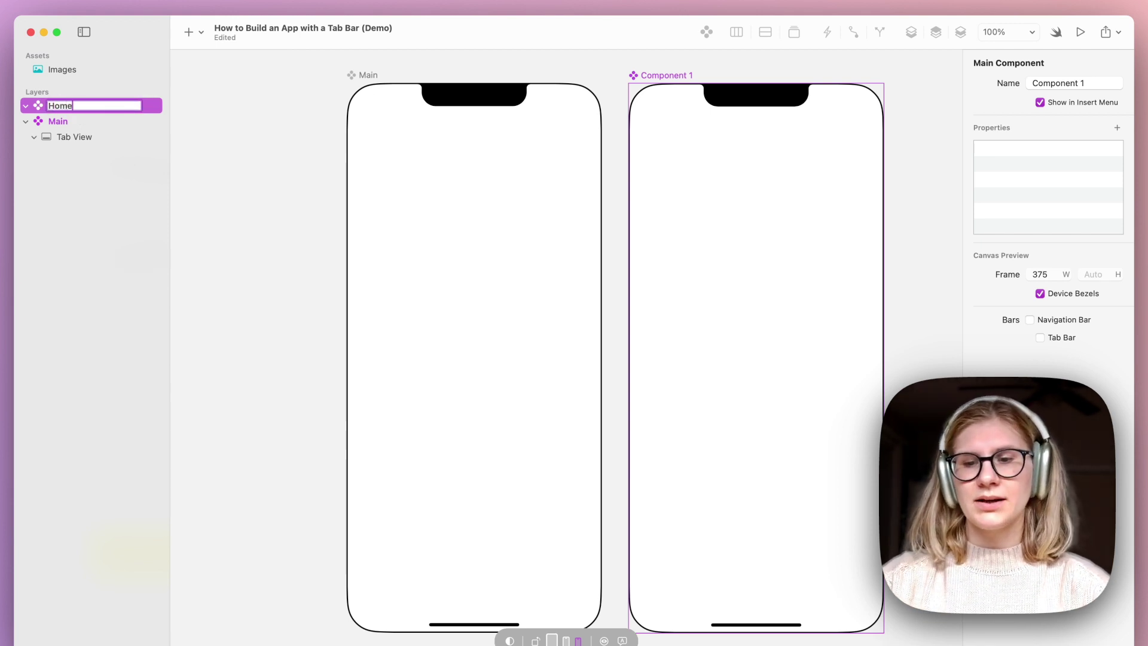
key(Return)
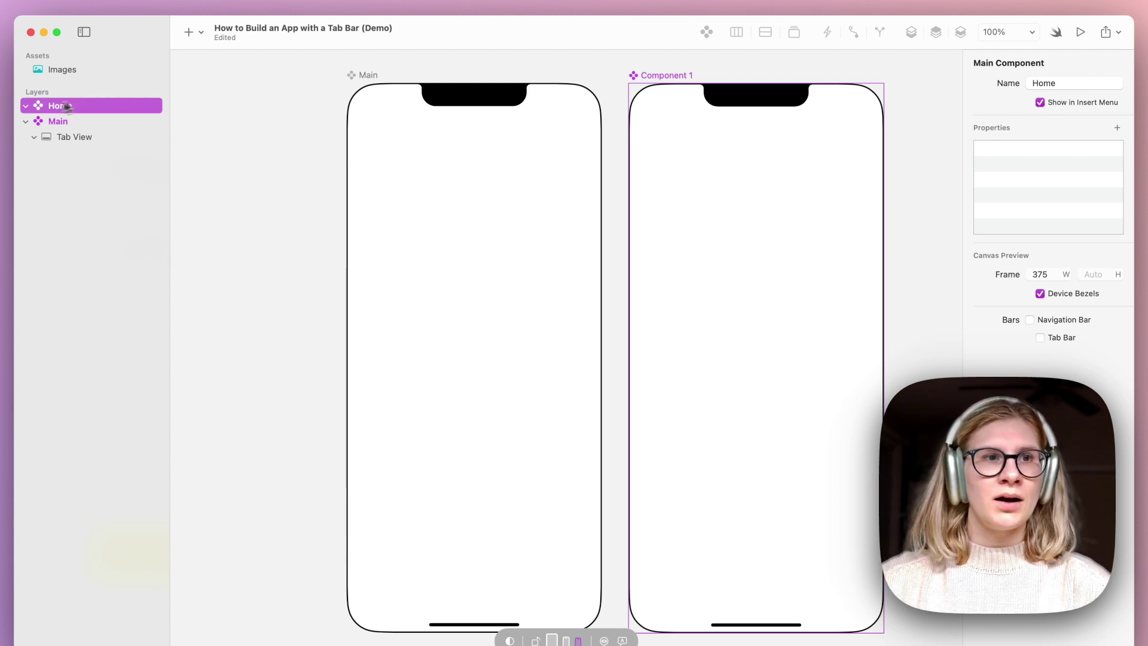
- Add a text layer to Home and change it to 'Home screen'
click(189, 32)
click(207, 96)
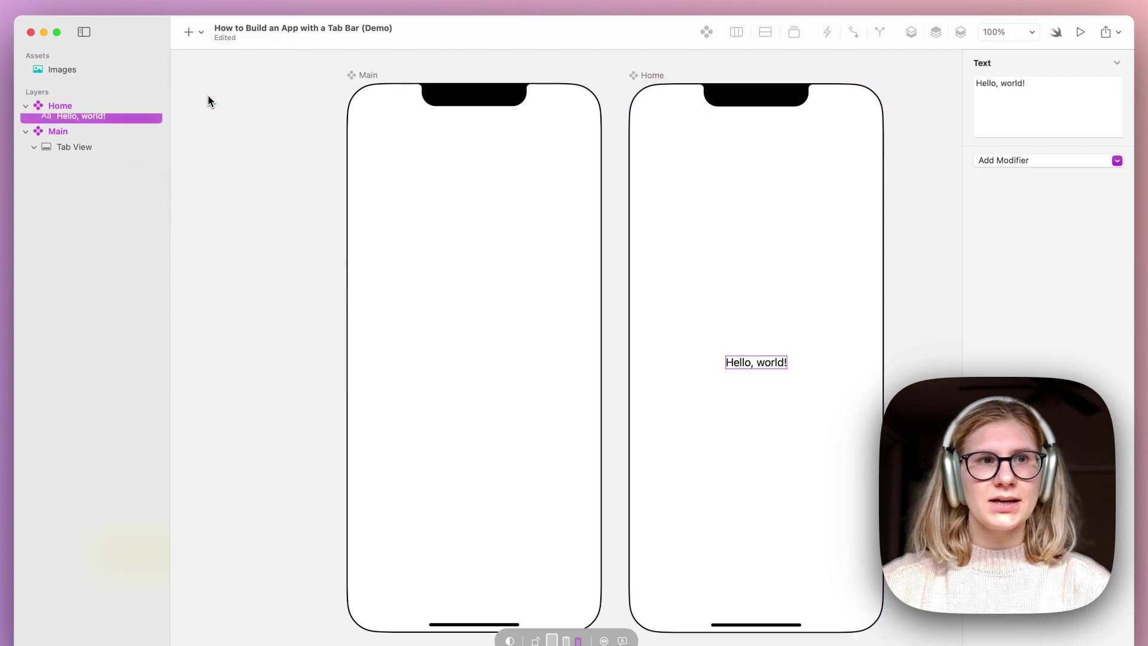
click(1044, 98)
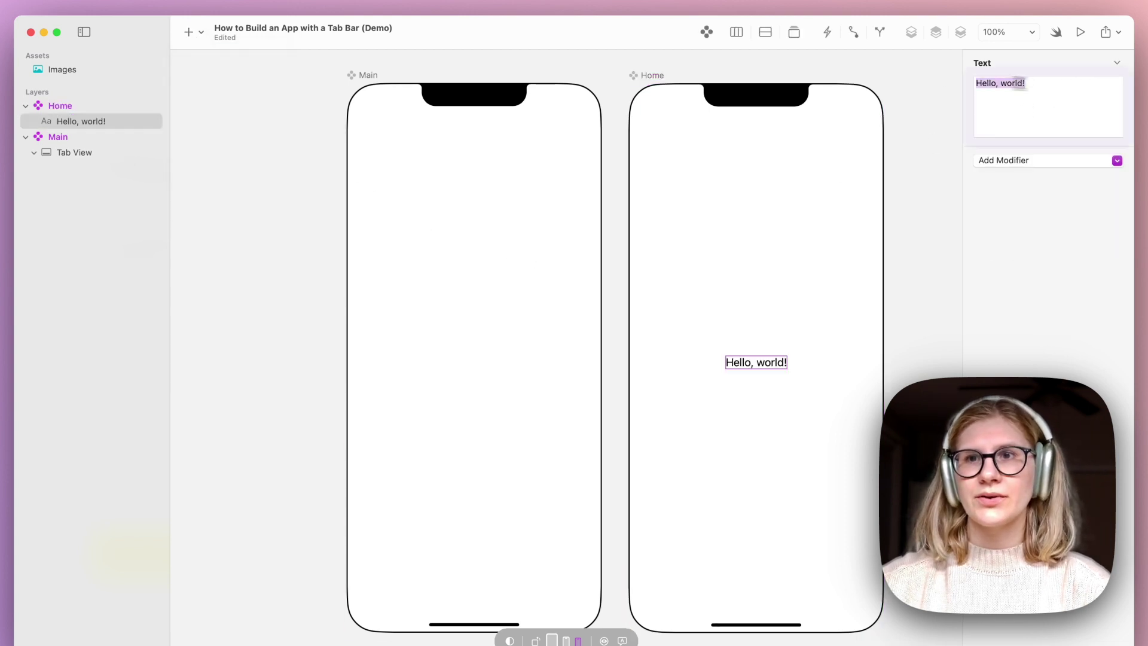
text(Ho)
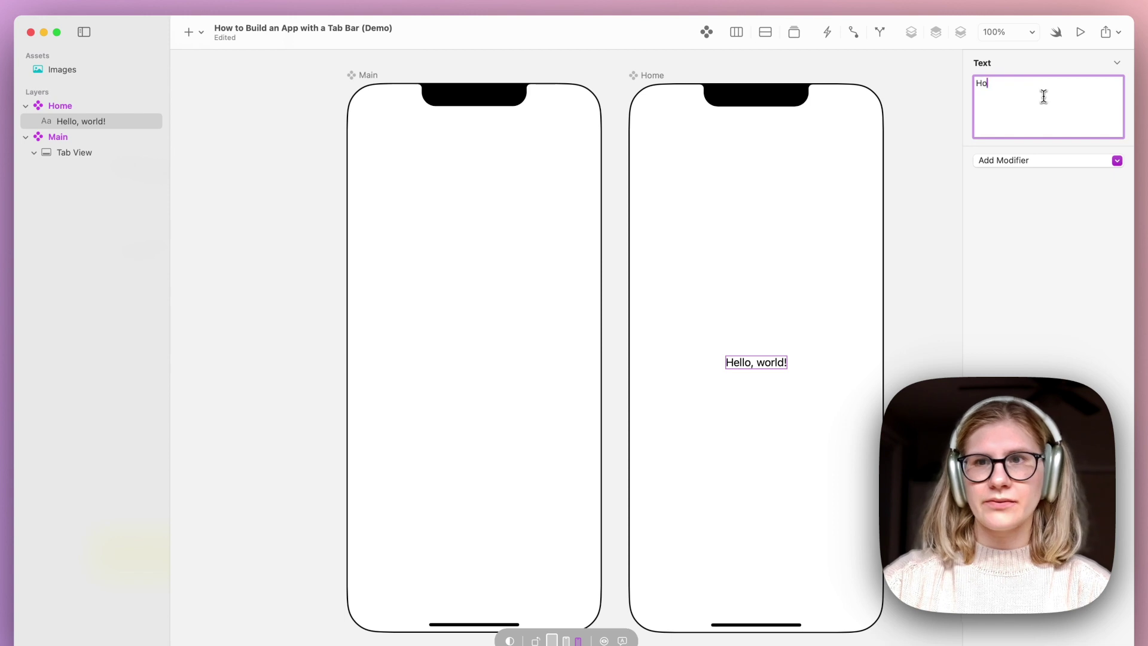
text(me screen)
key(Return)
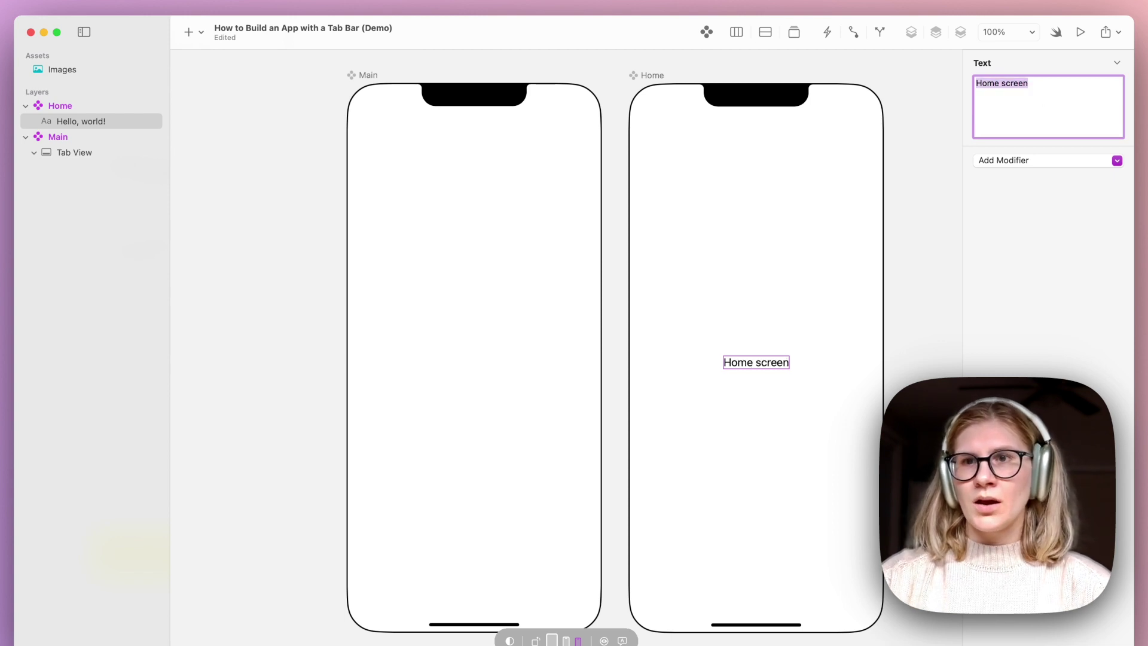
- Add a new blank component and name it Discover
scroll(836, 178, right, 5)
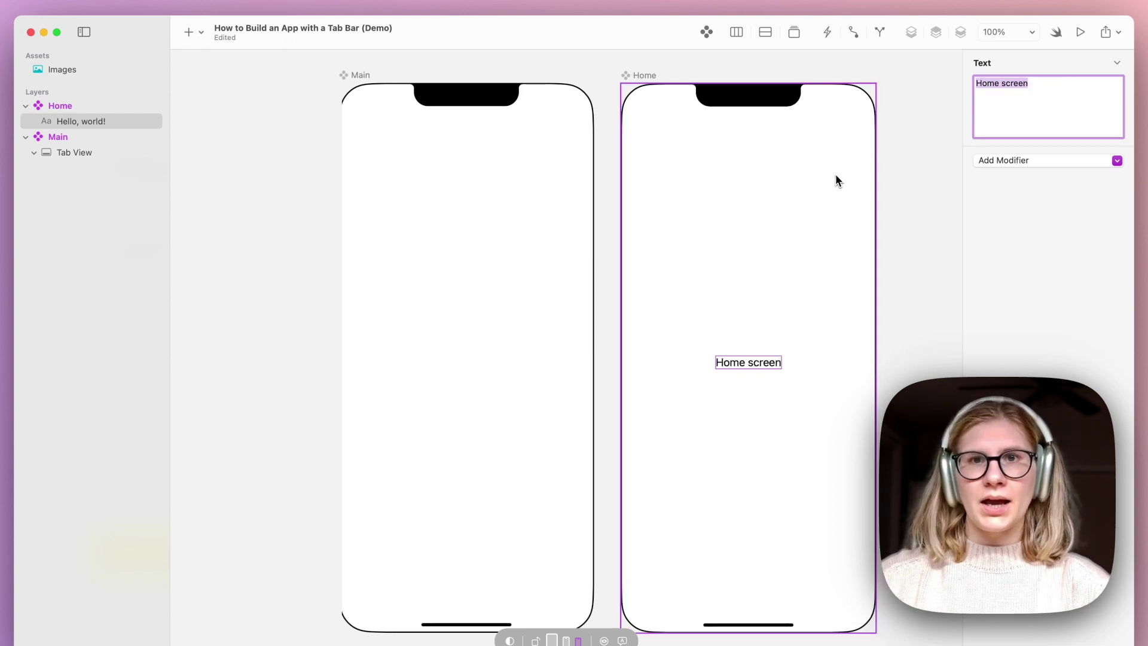
scroll(836, 177, right, 2)
click(189, 32)
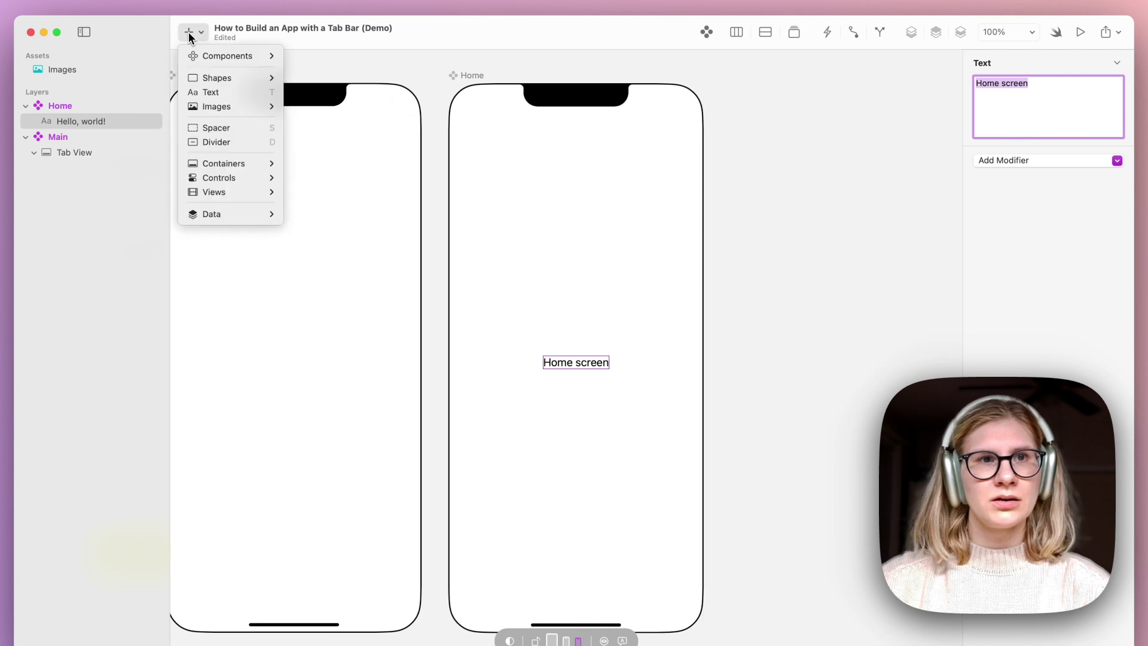
mouse_move(208, 60)
click(298, 57)
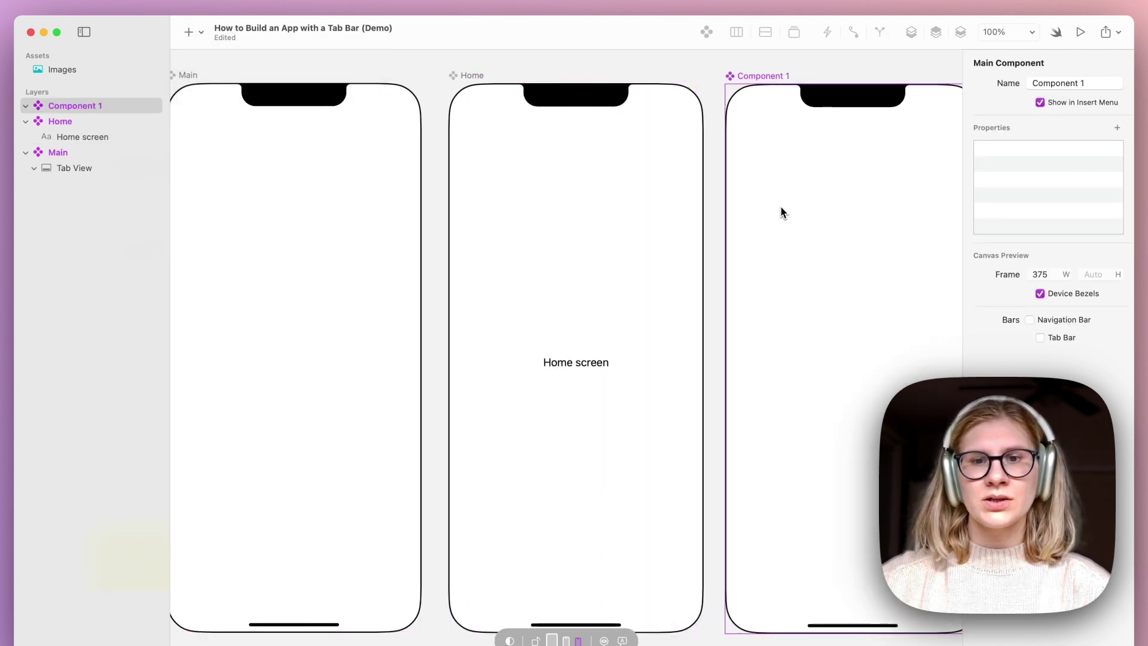
double_click(80, 105)
text(D)
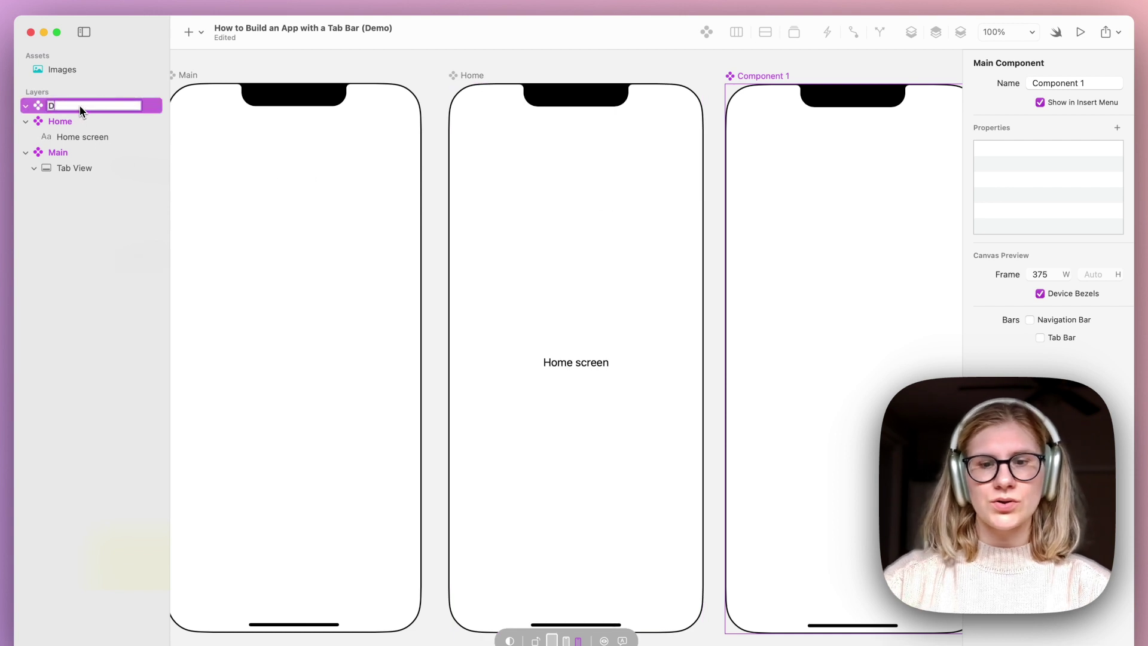
text(iscover)
key(Return)
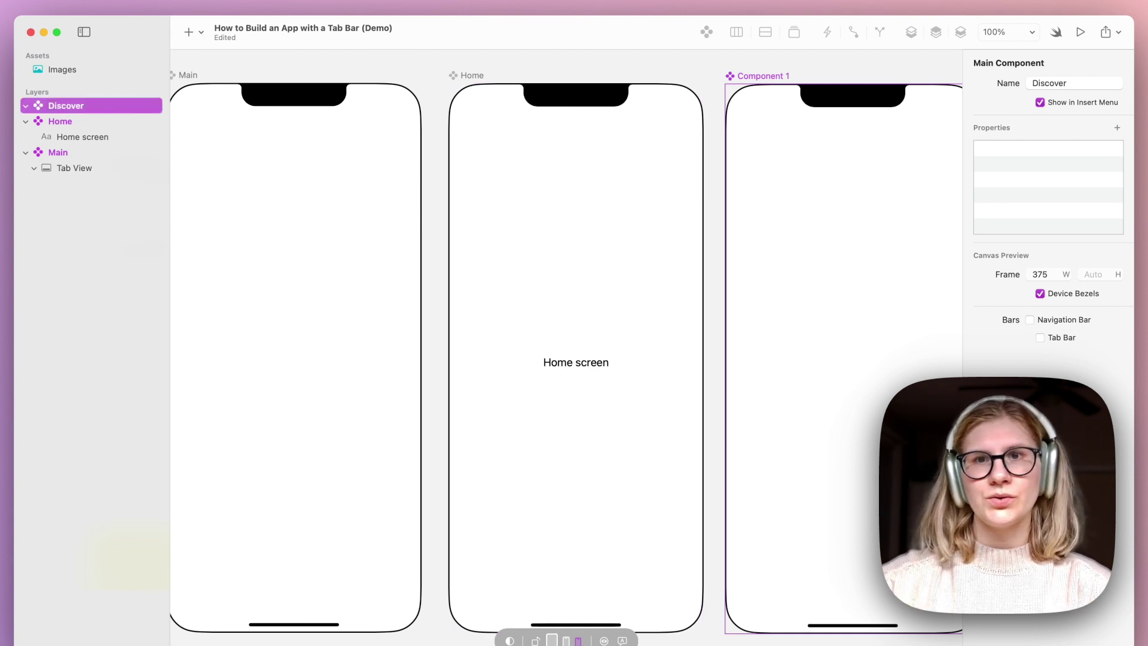
- Add a text layer to Discover reading 'Discover screen'
scroll(845, 248, right, 6)
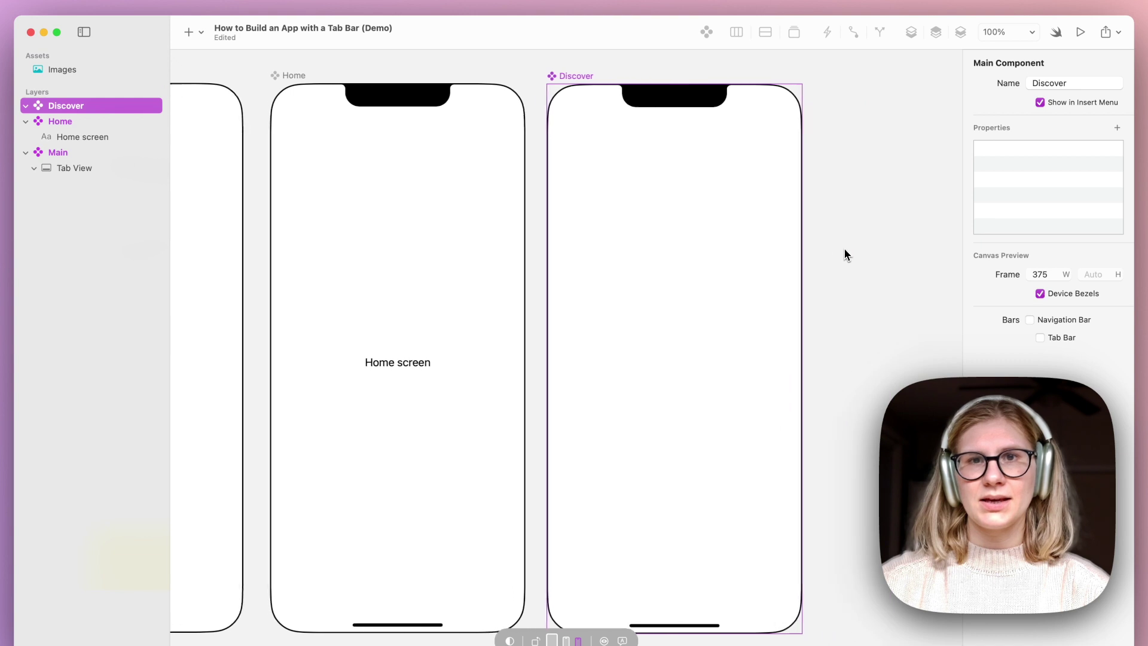
key(t)
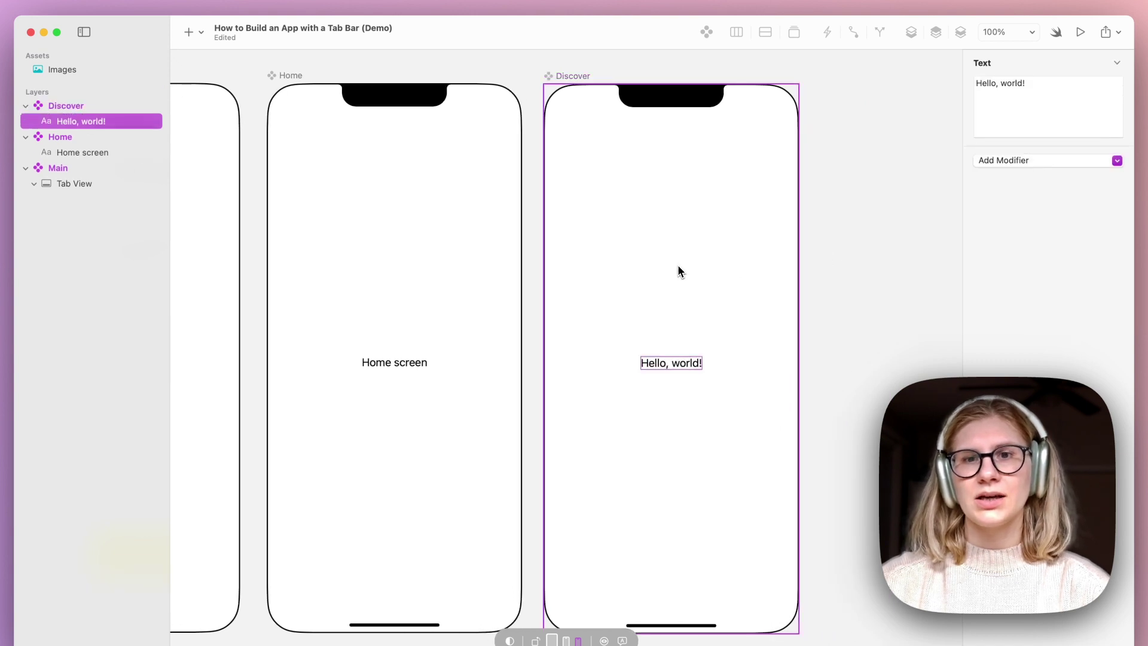
triple_click(1010, 87)
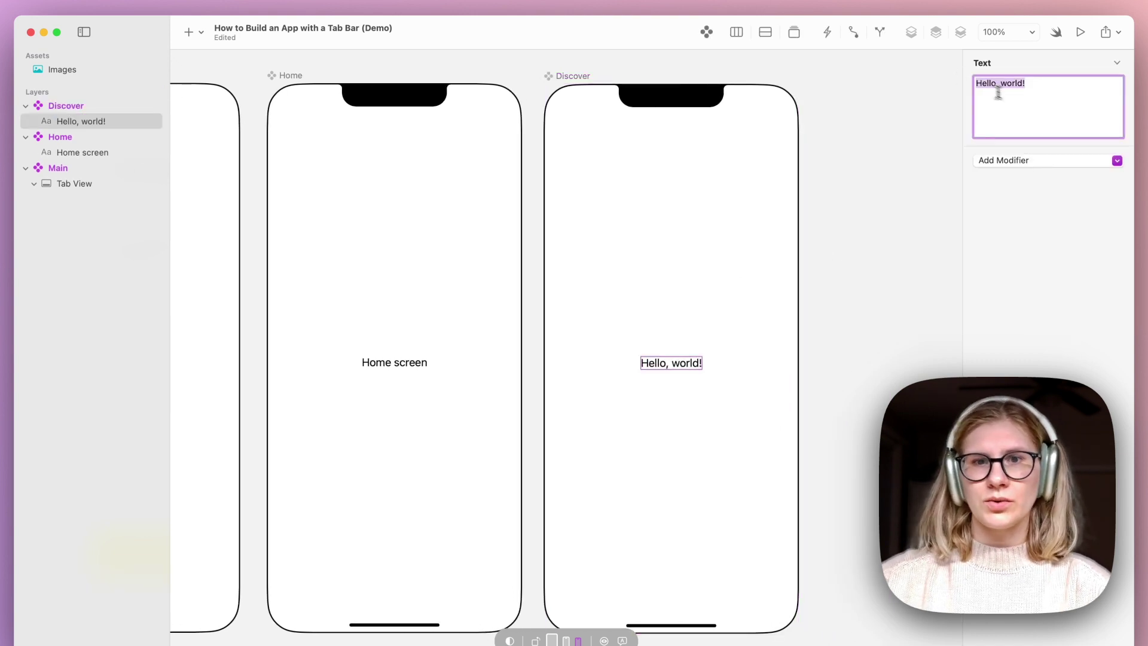
text(Discover )
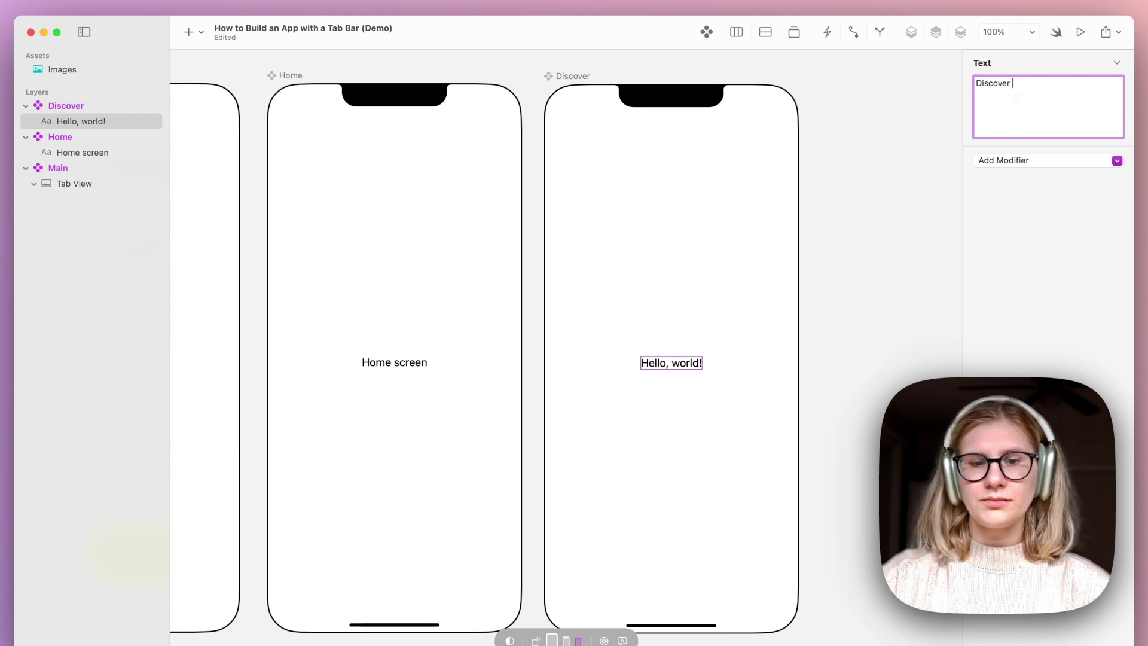
text(screen)
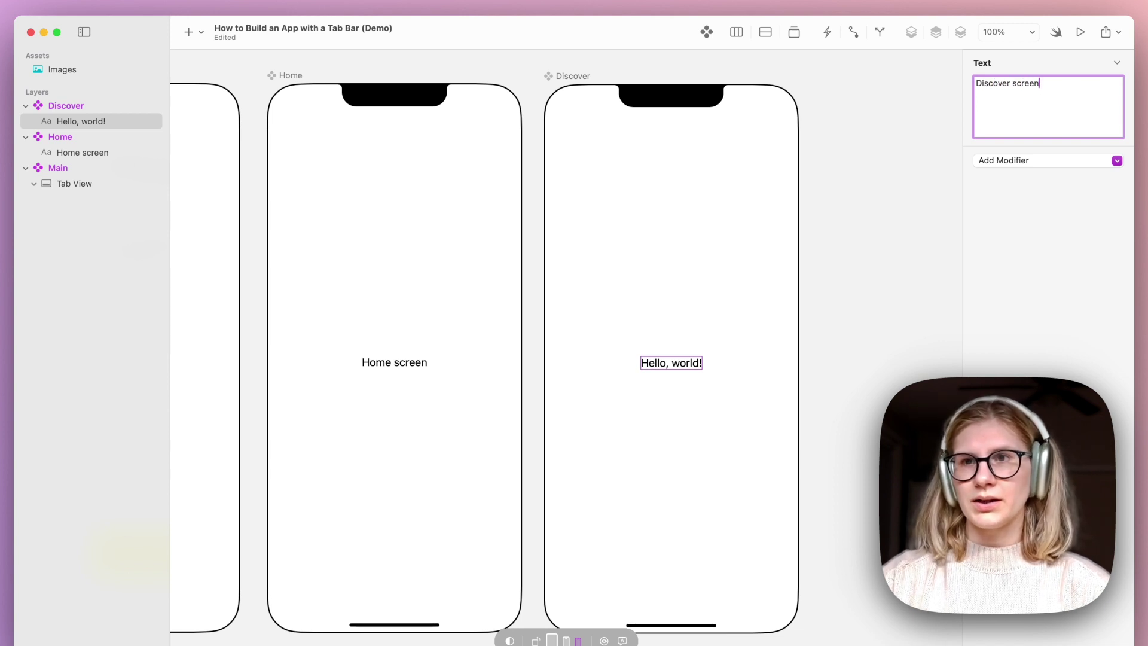
key(Return)
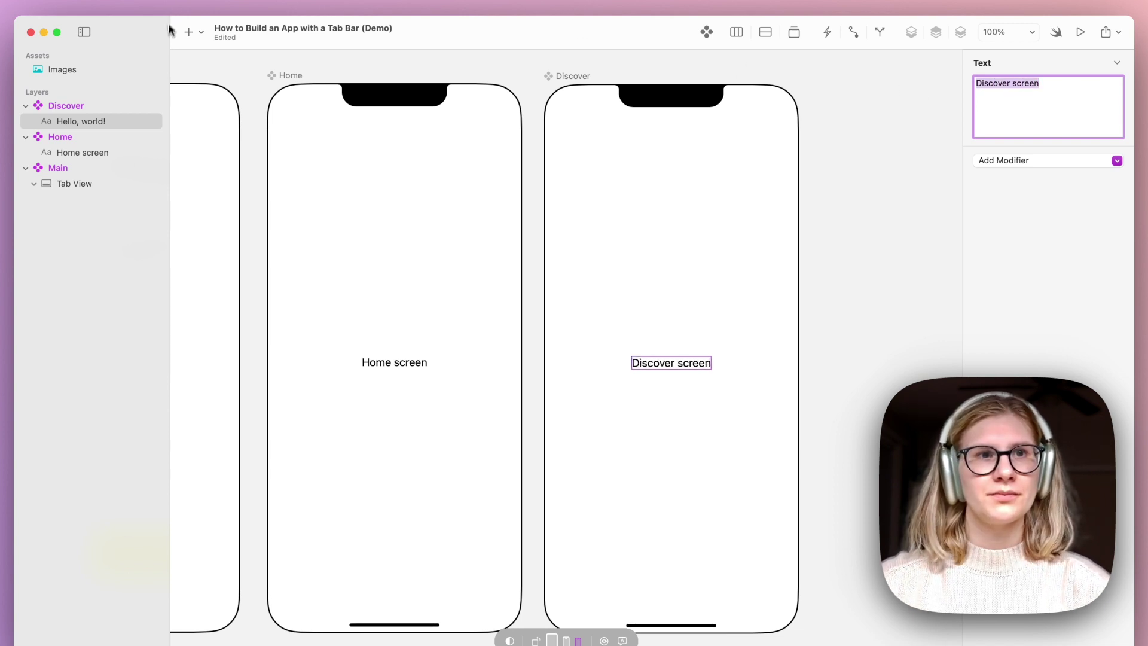
- Add another new blank component to the project
click(188, 32)
mouse_move(258, 55)
click(299, 52)
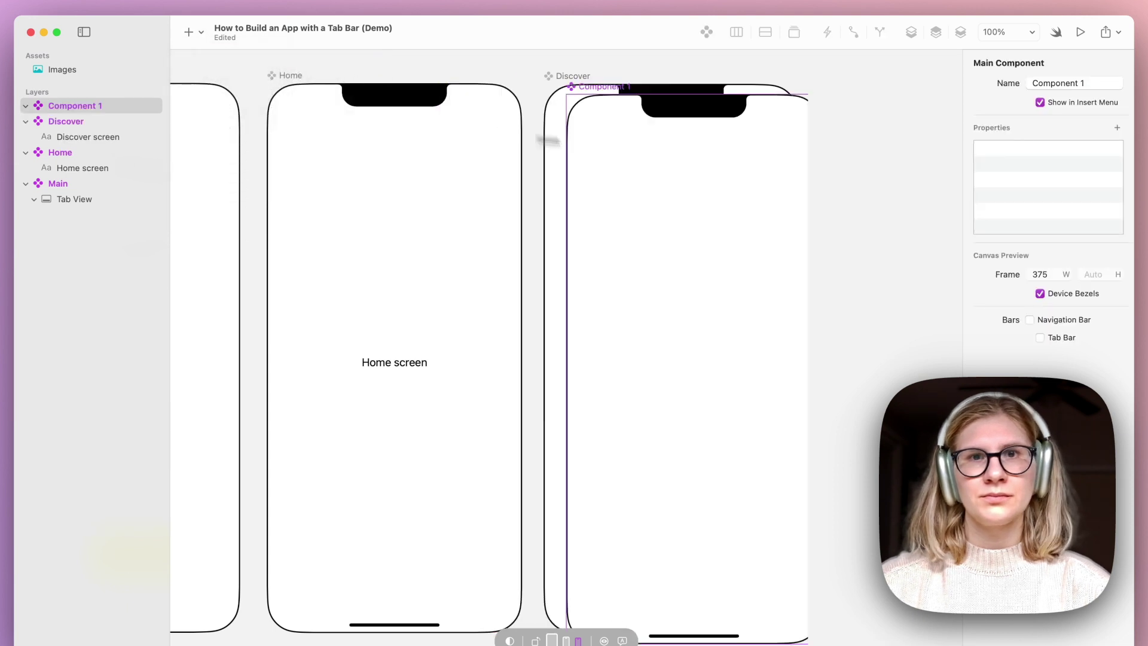
- Rename the newest component Settings and give it the text 'Settings screen'
double_click(77, 106)
text(Settings)
key(Return)
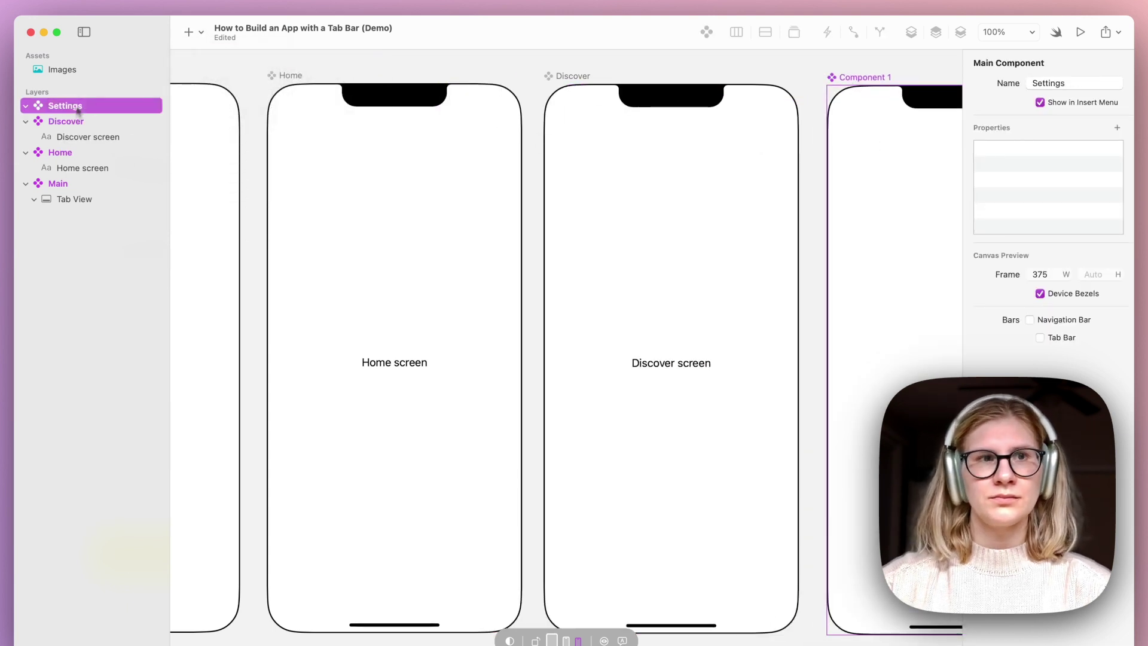
key(t)
click(1020, 104)
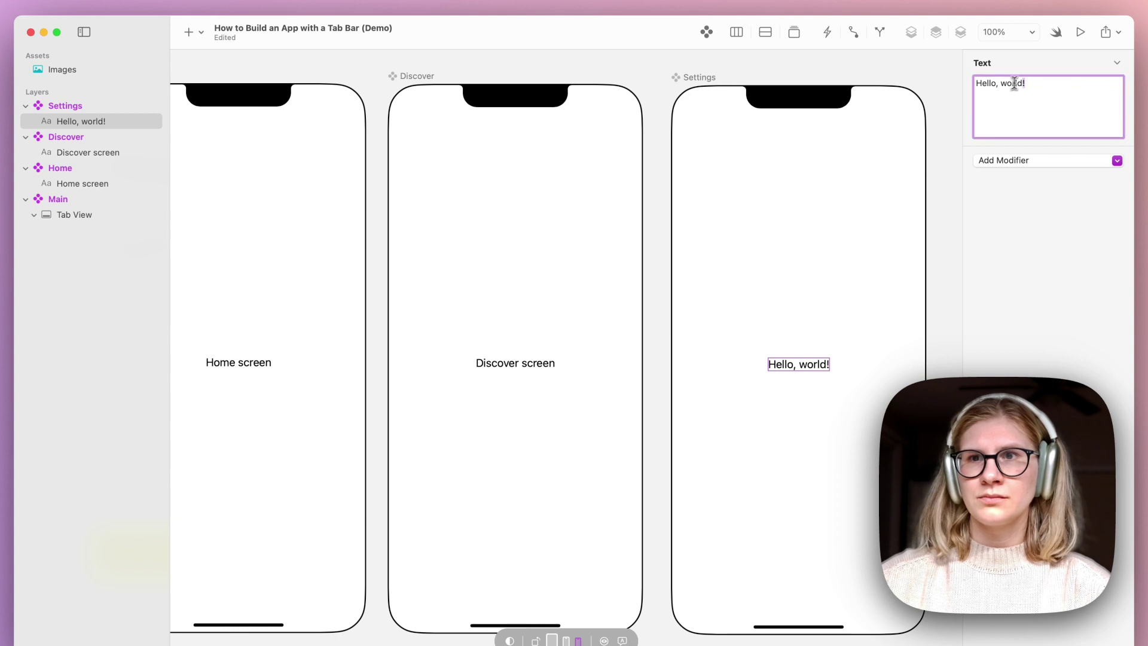
drag(1014, 82, 950, 72)
text(Settings screen)
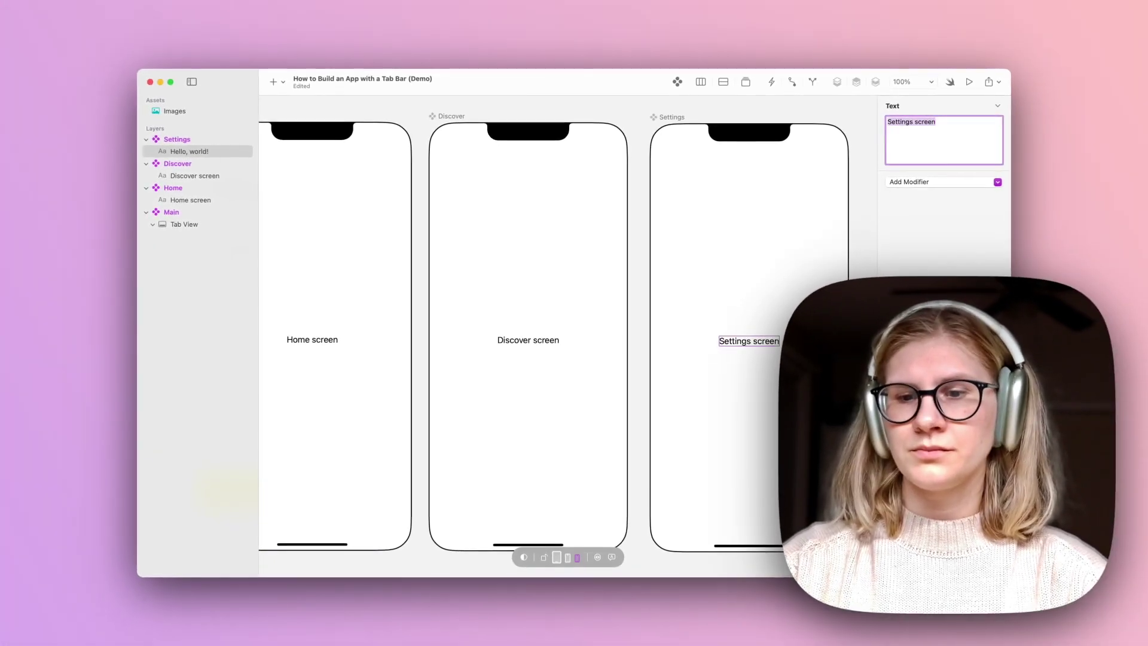
click(312, 238)
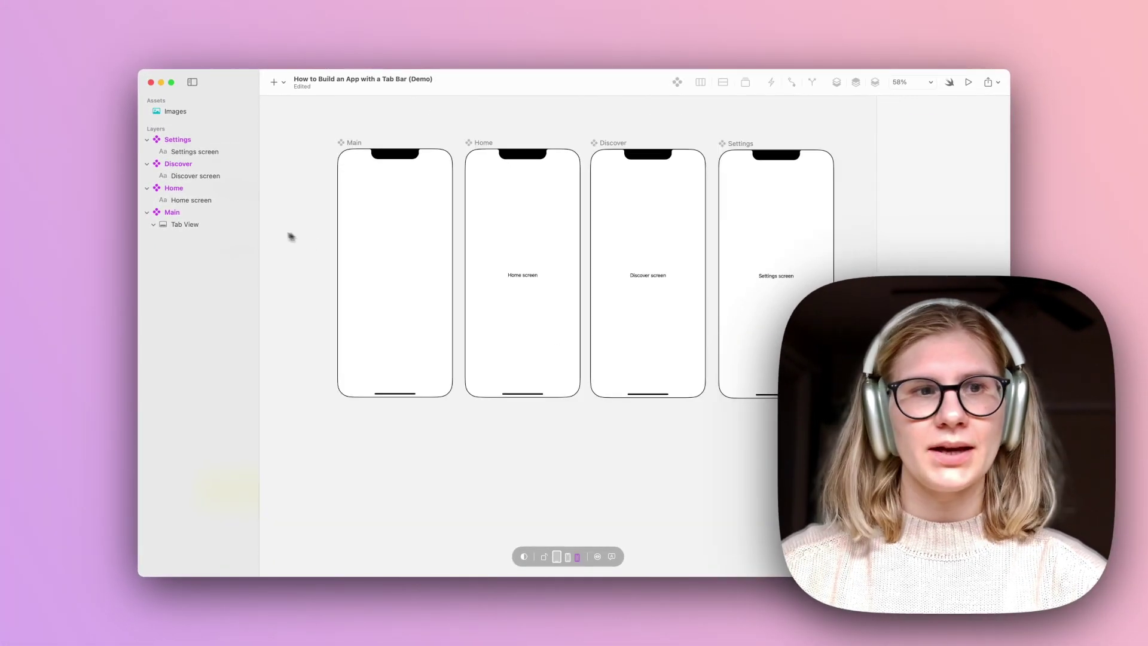
- Reorder the component layers to Main, Home, Discover, Settings
drag(179, 216, 167, 138)
drag(173, 212, 148, 163)
drag(168, 215, 151, 189)
click(285, 197)
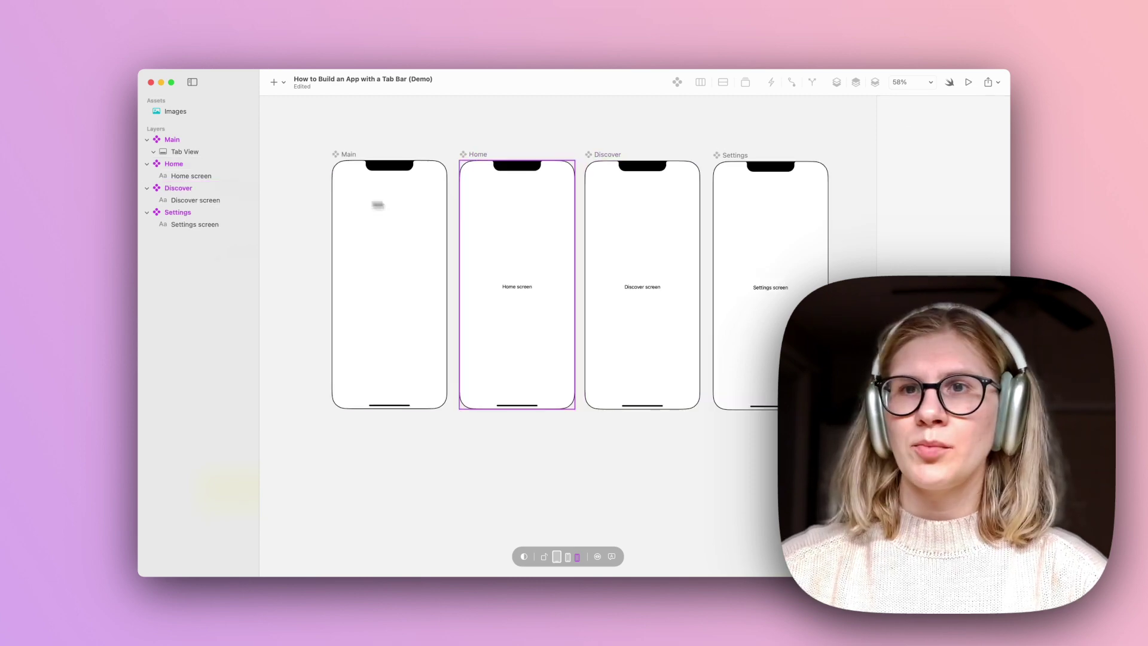
- Show the generated SwiftUI code and walk through the Main, Discover and Settings structs
click(951, 84)
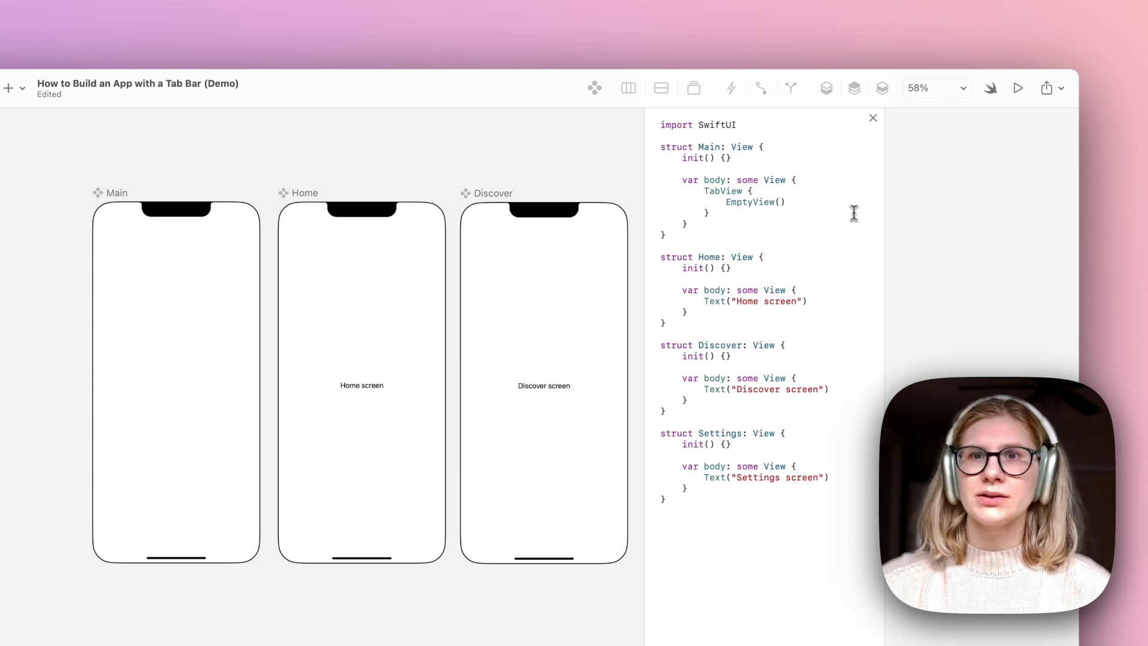
drag(663, 147, 696, 349)
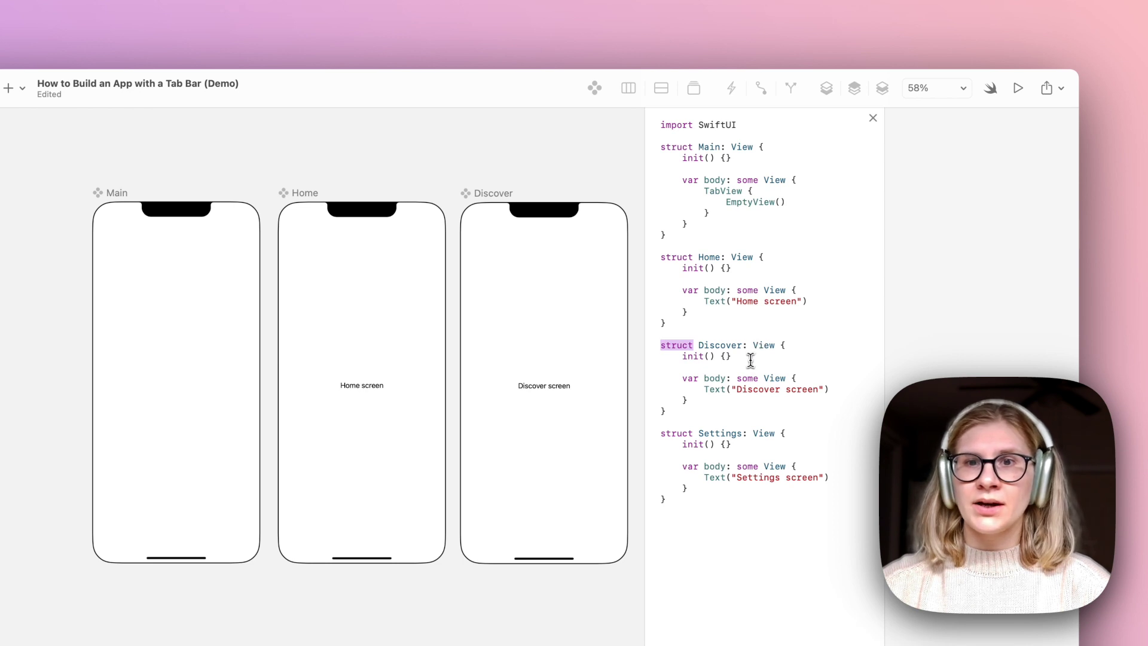
mouse_move(752, 357)
mouse_down()
mouse_move(688, 357)
mouse_move(735, 358)
mouse_up()
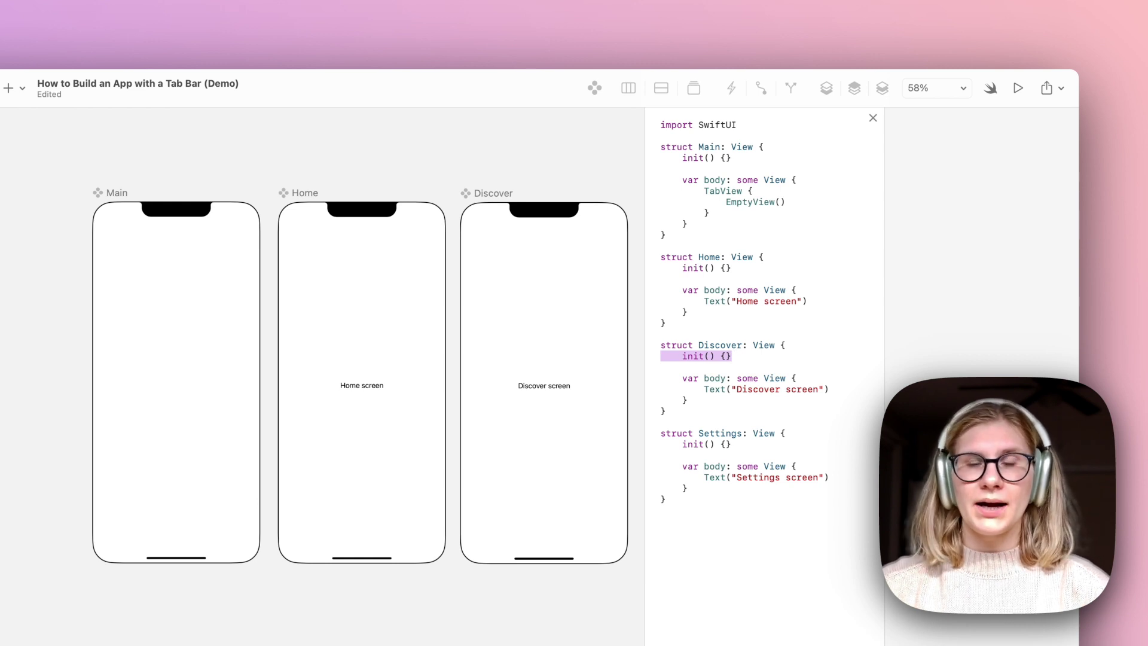
click(741, 357)
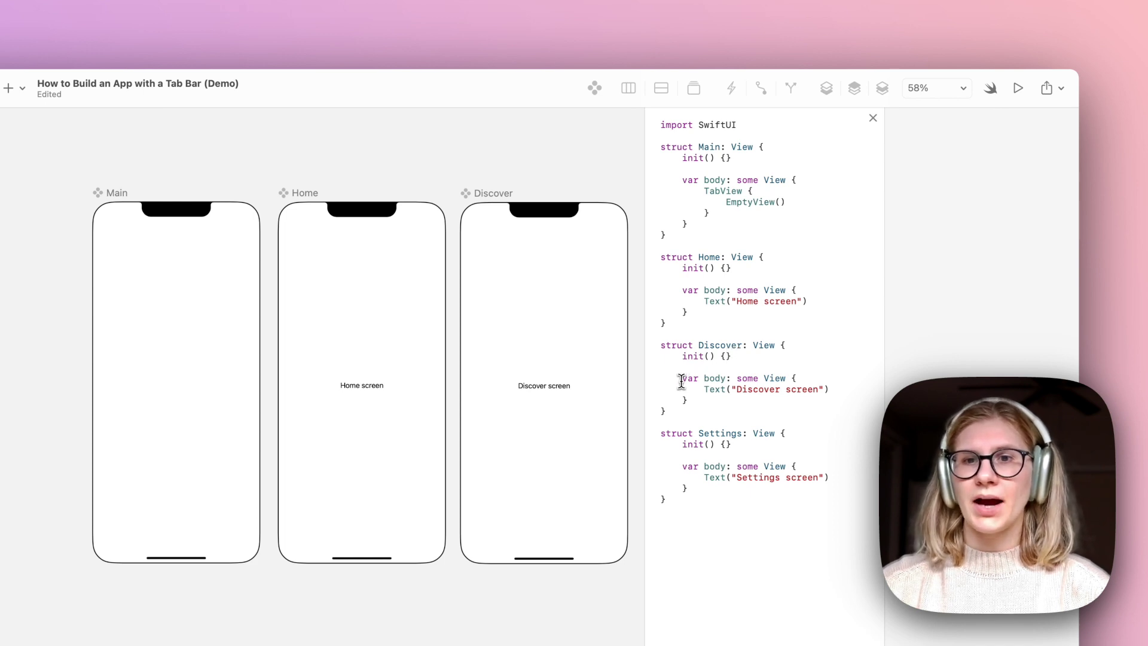
drag(682, 381, 811, 385)
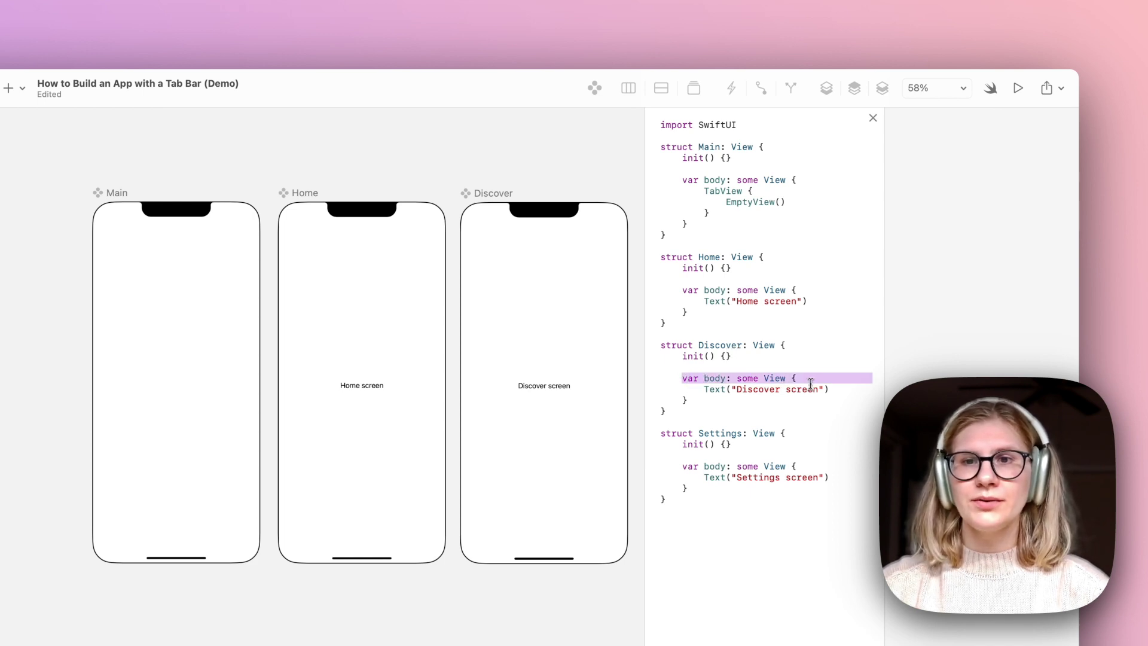
drag(706, 380, 718, 383)
drag(718, 328, 726, 327)
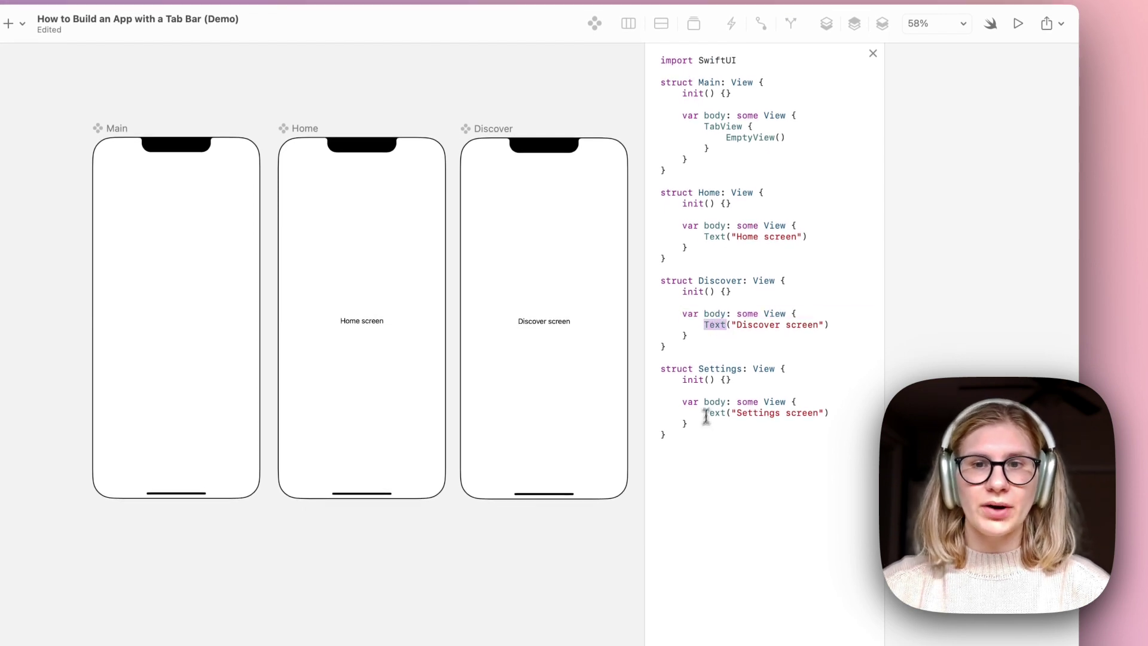
drag(705, 414, 826, 413)
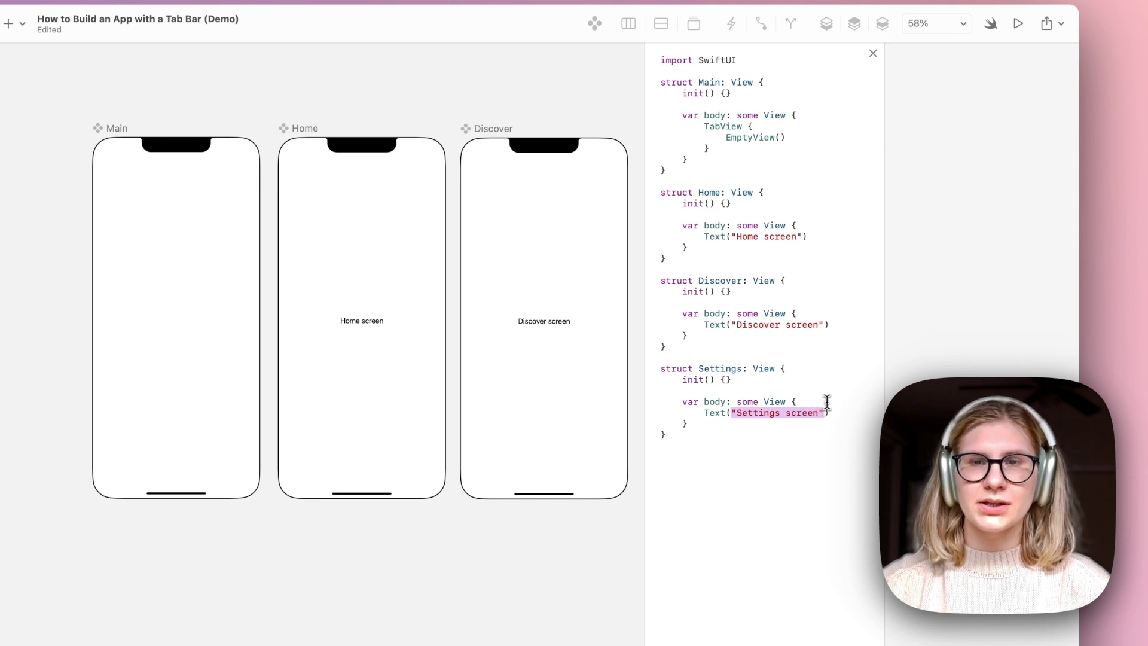
- Highlight Main's struct and its TabView containing only EmptyView()
drag(706, 148, 732, 148)
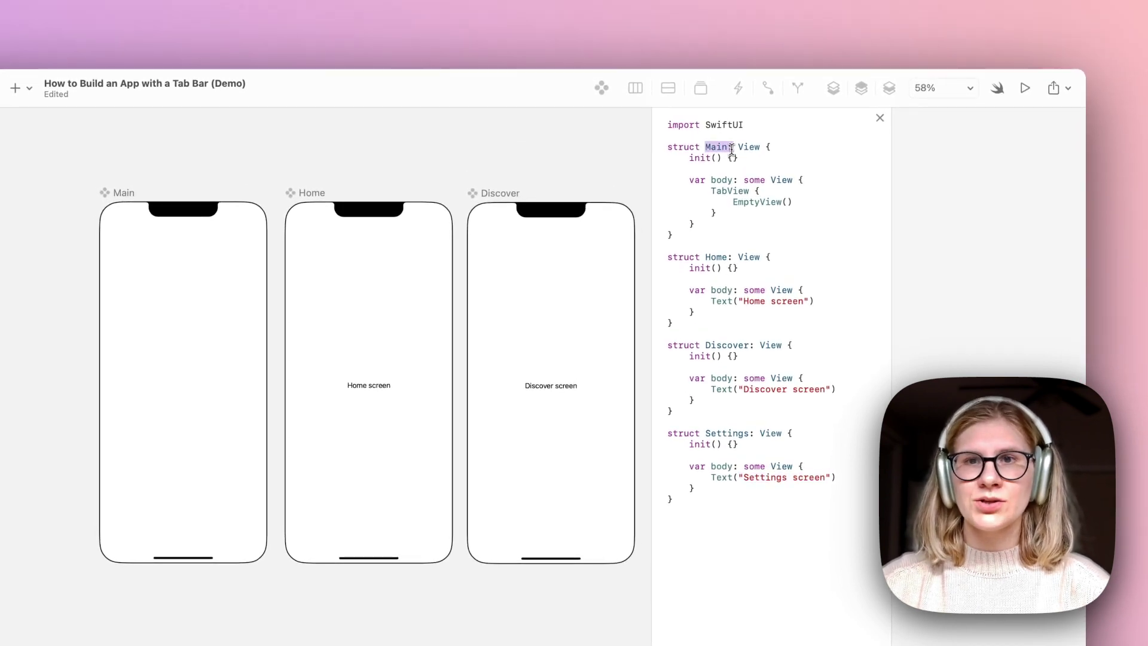
click(694, 181)
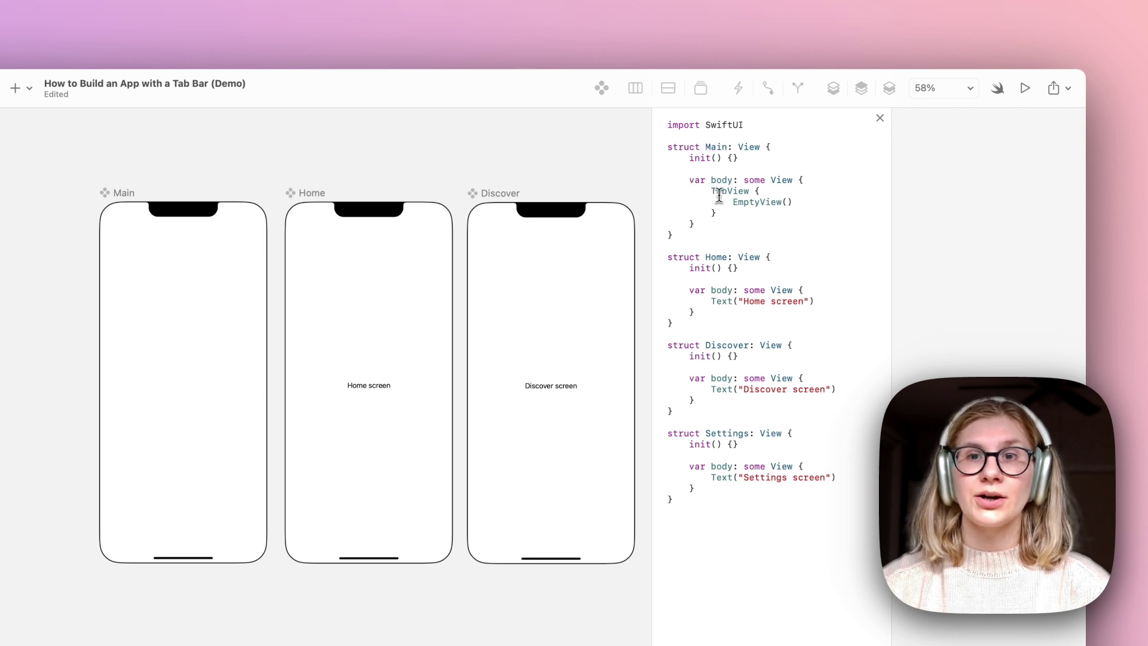
drag(735, 201, 801, 206)
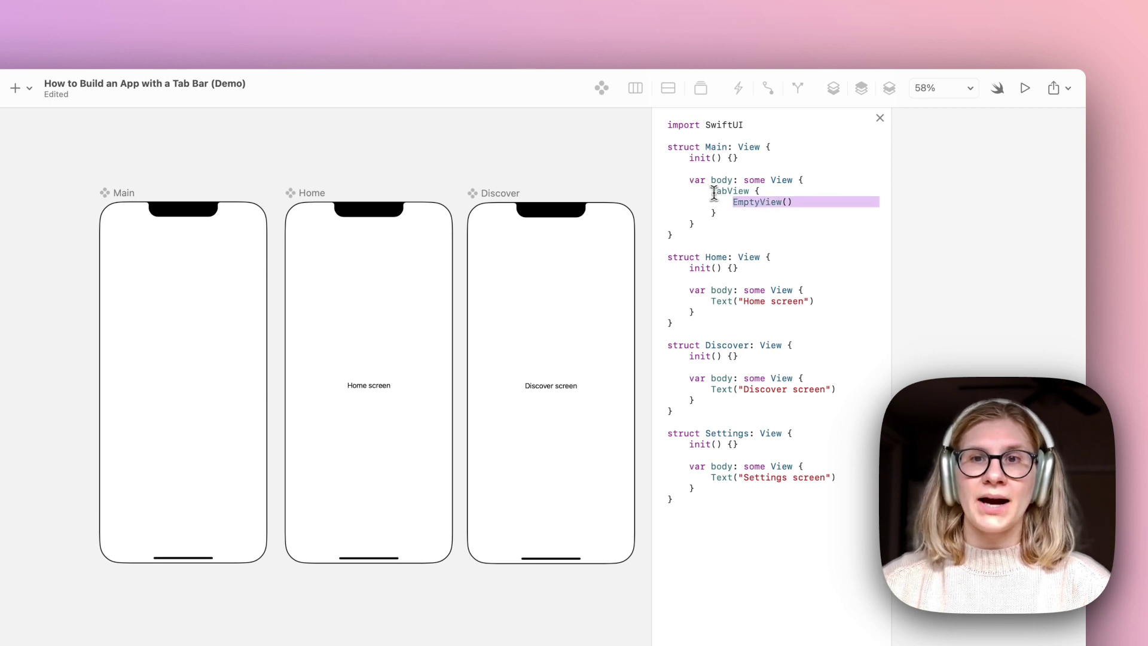
drag(713, 191, 805, 203)
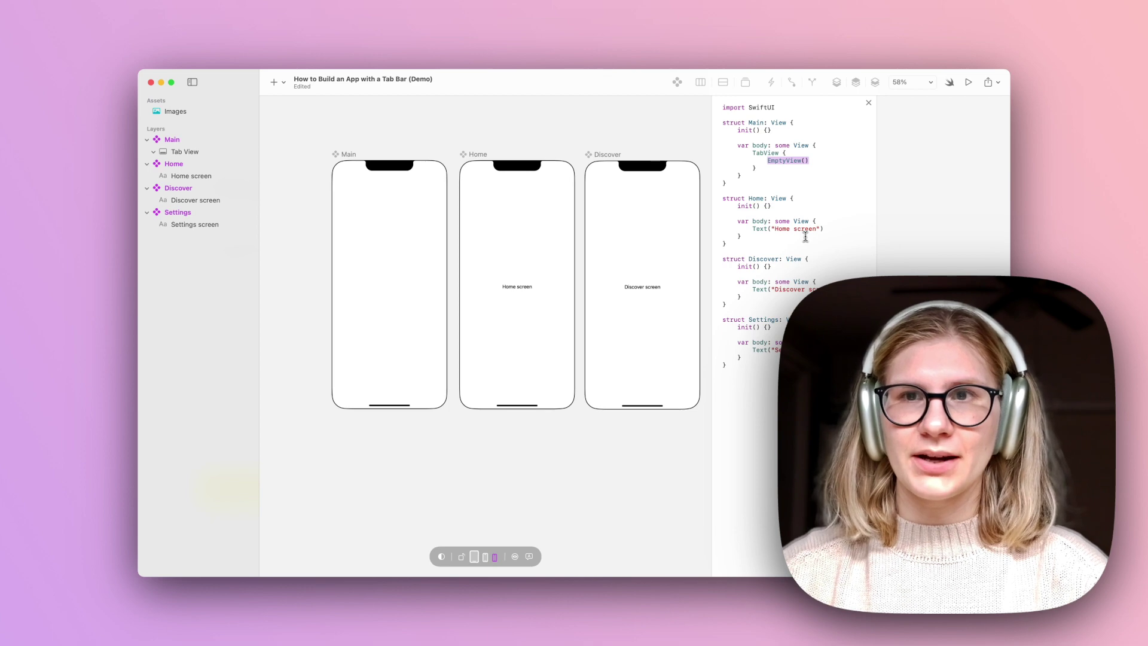
- Copy the Home component and paste an instance into the Tab View
key(Escape)
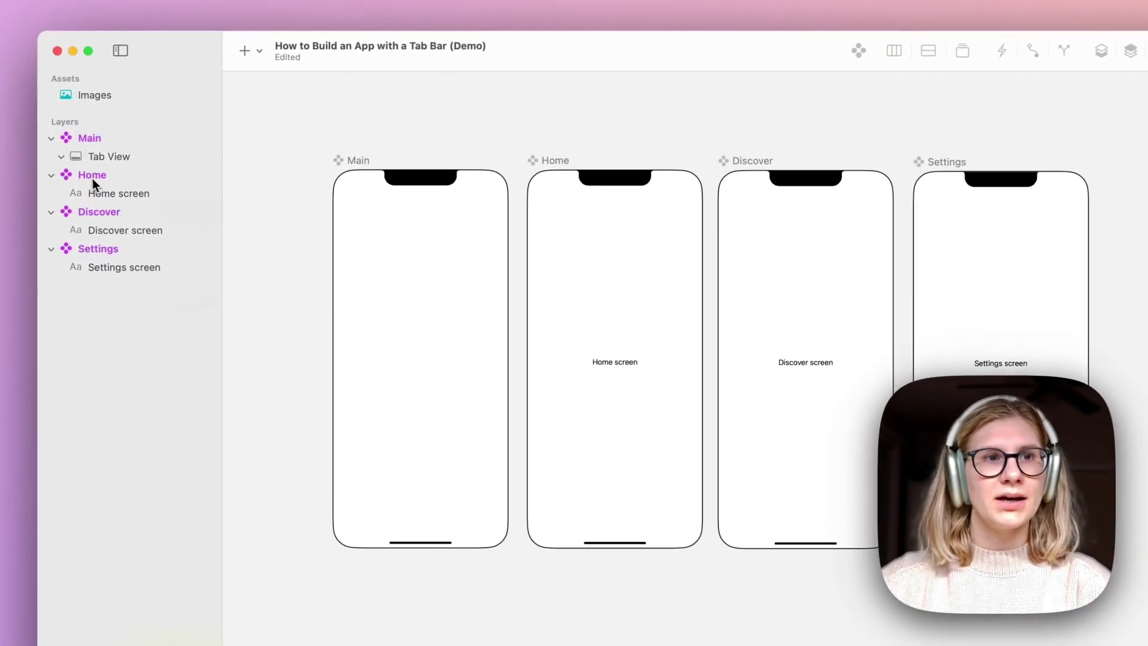
click(90, 177)
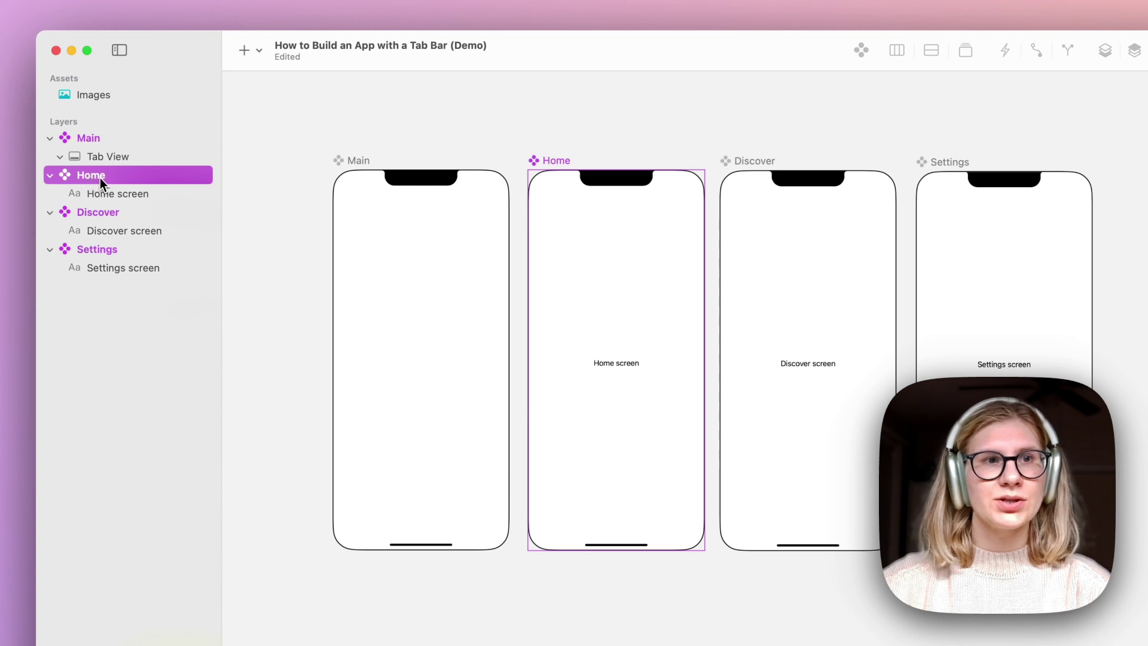
right_click(100, 177)
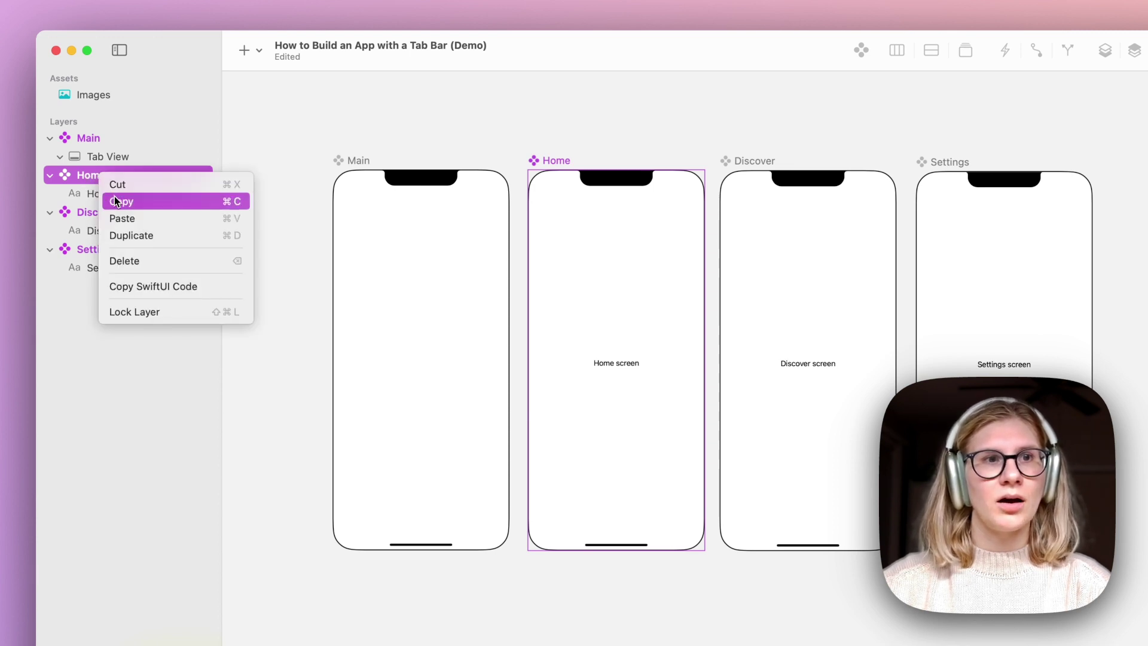
click(116, 202)
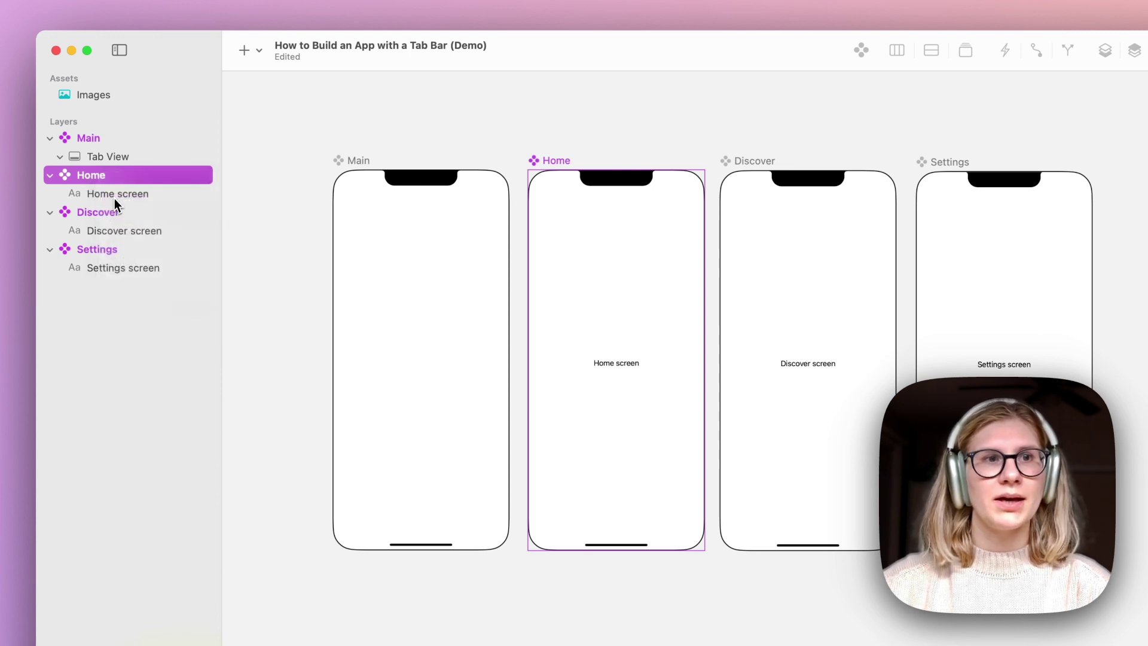
click(102, 158)
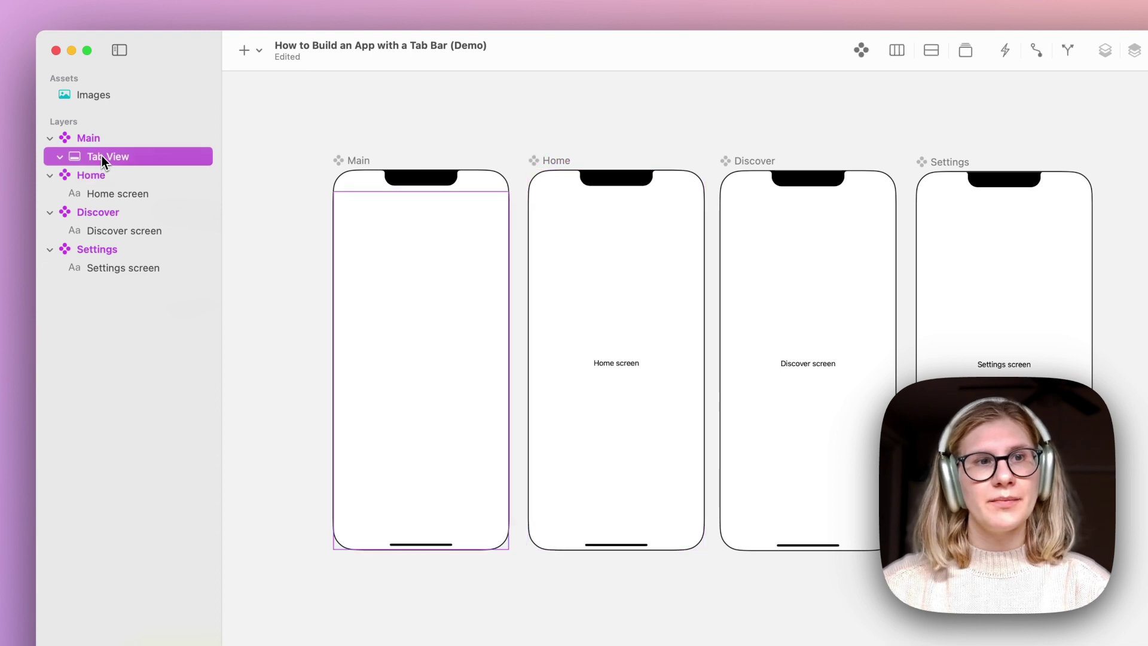
right_click(108, 157)
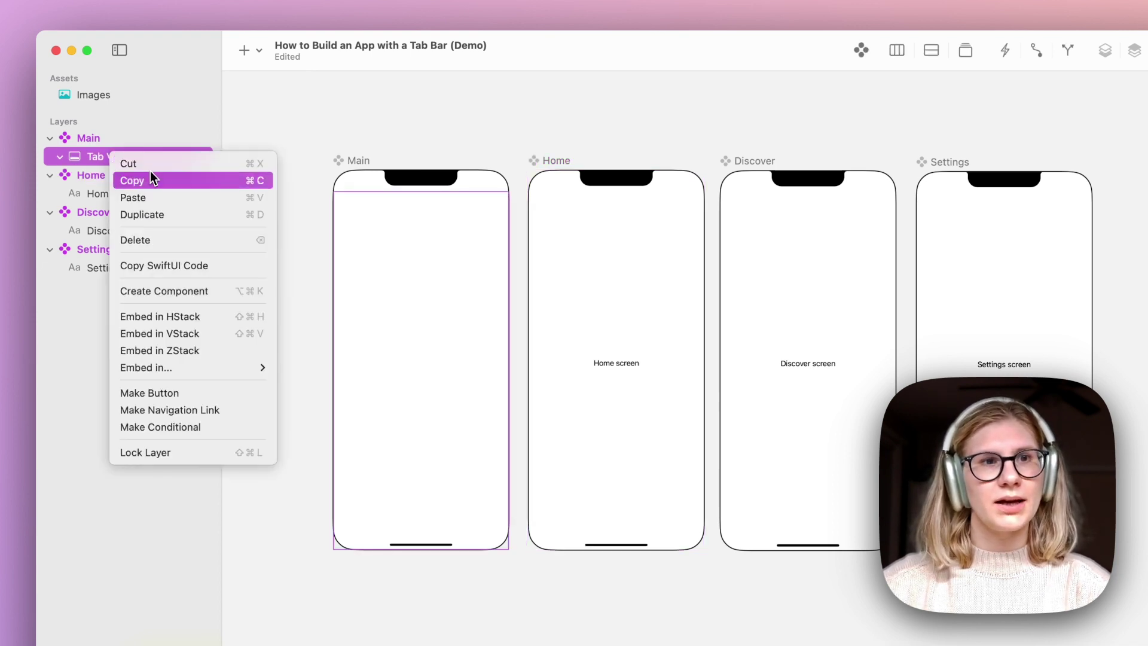
click(146, 198)
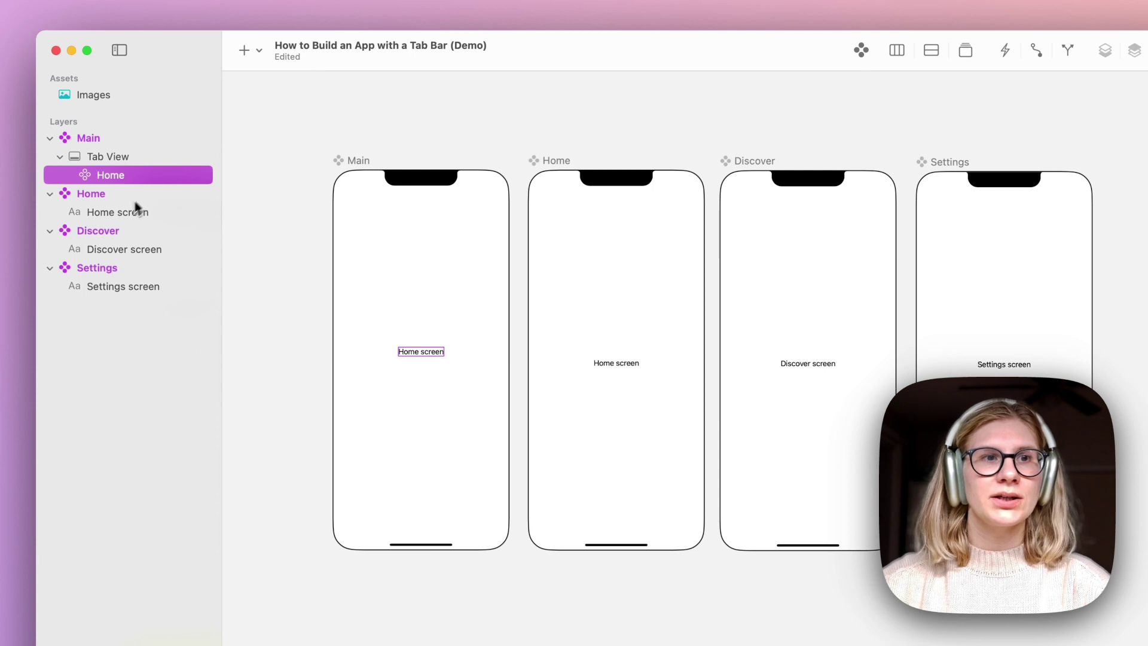
- Copy and paste Discover and Settings instances into the Tab View
click(92, 230)
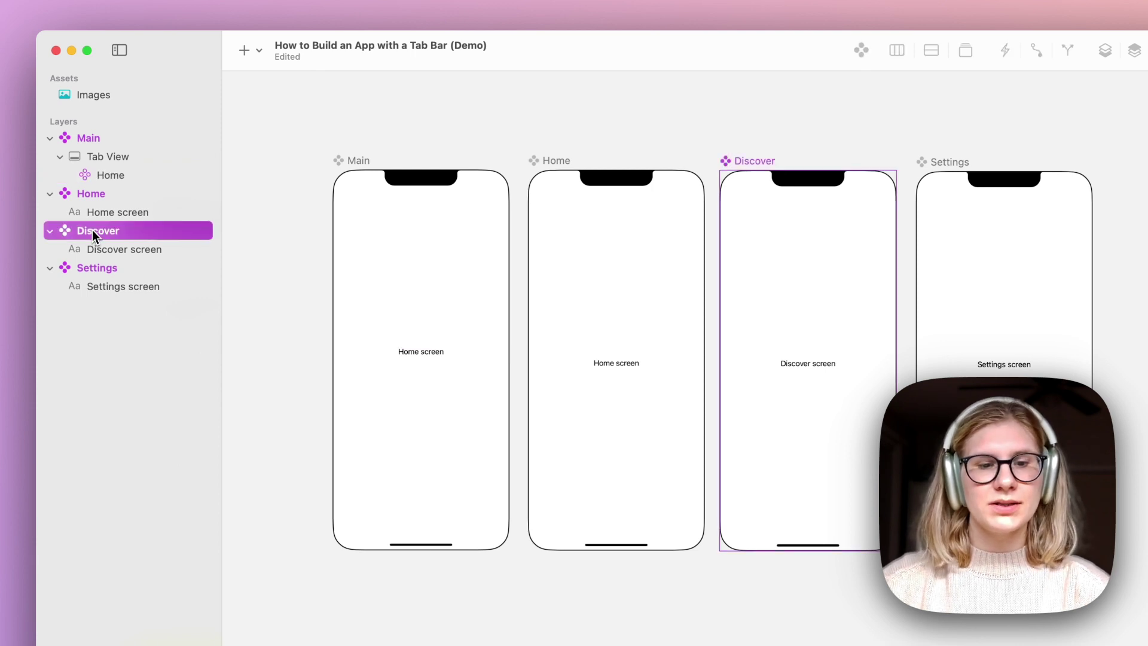
key(super+c)
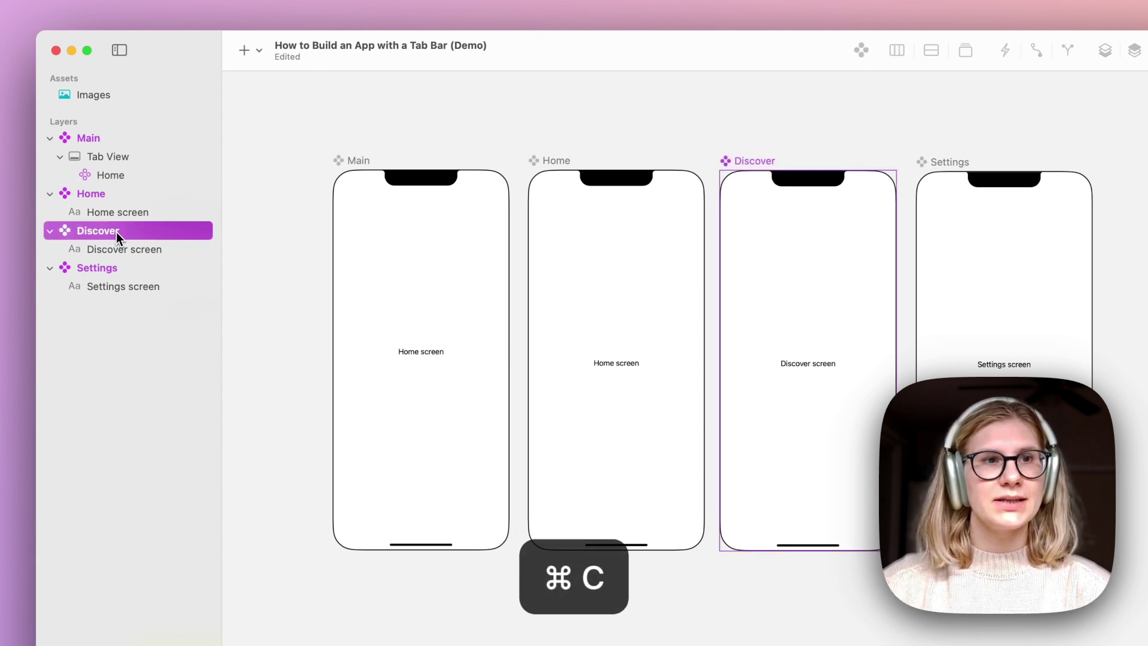
click(113, 175)
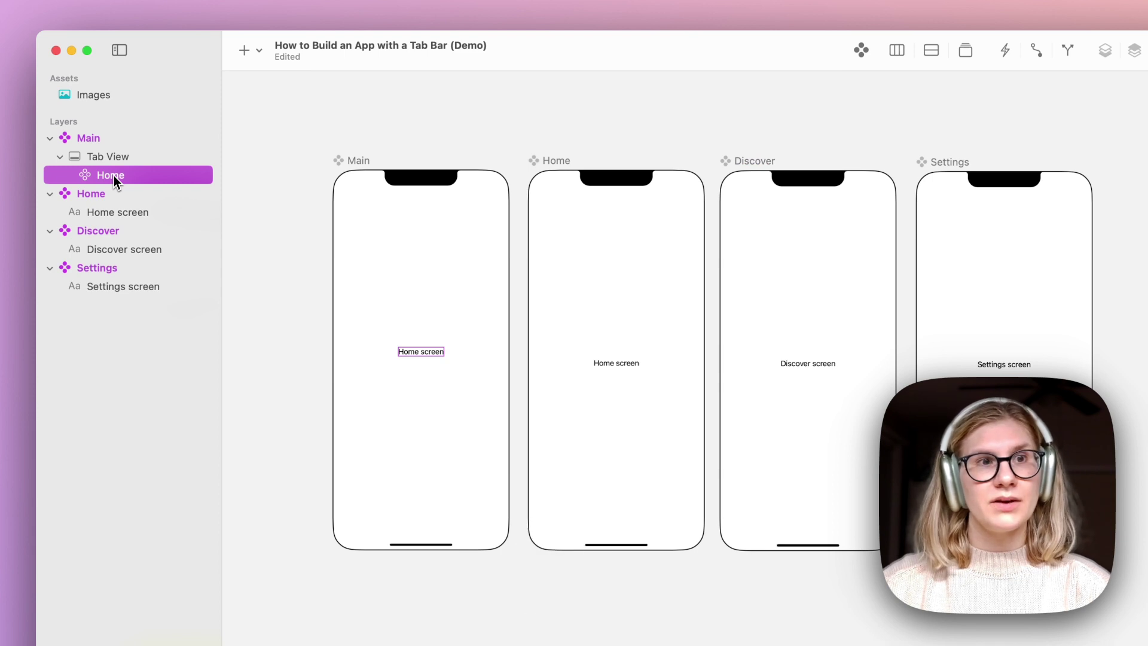
key(super+v)
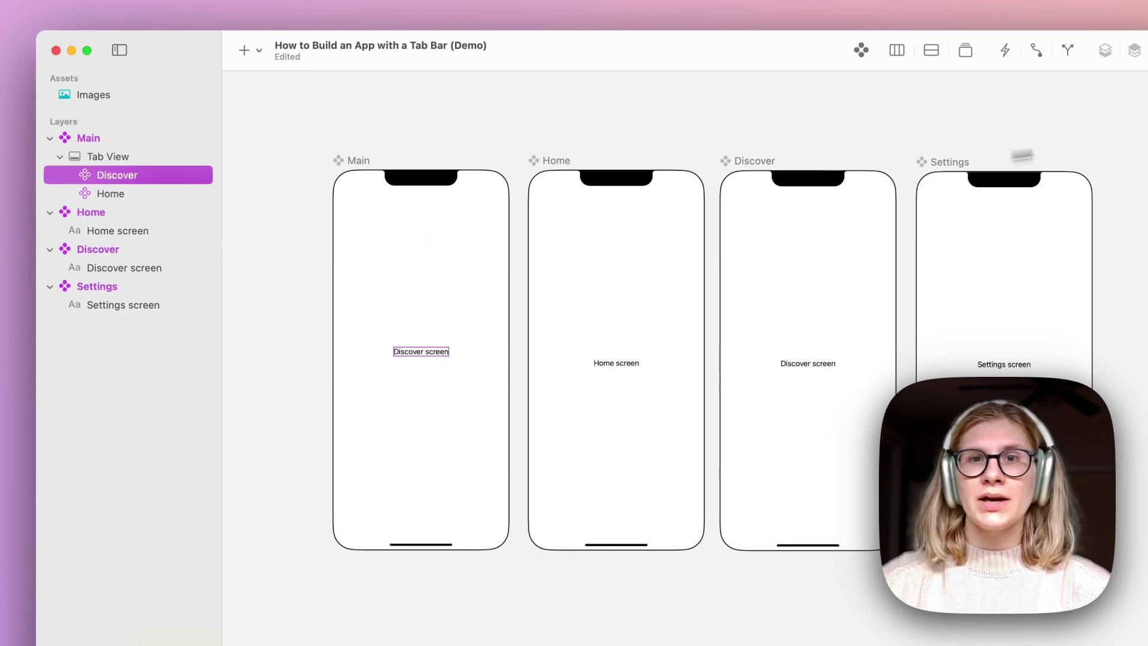
click(941, 163)
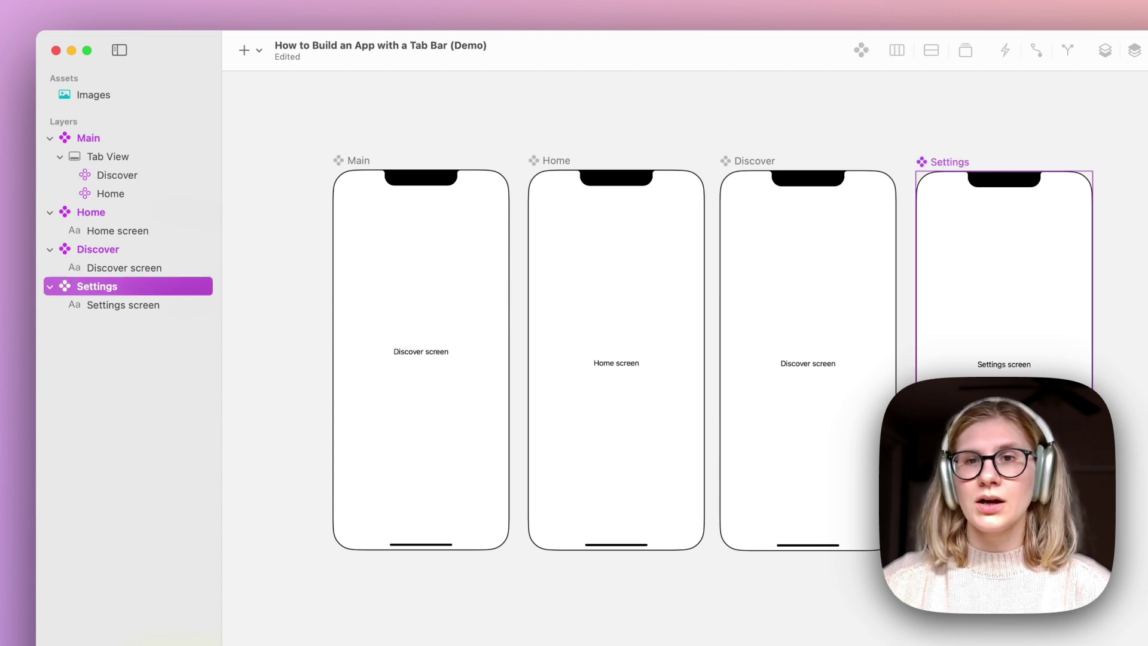
key(super+c)
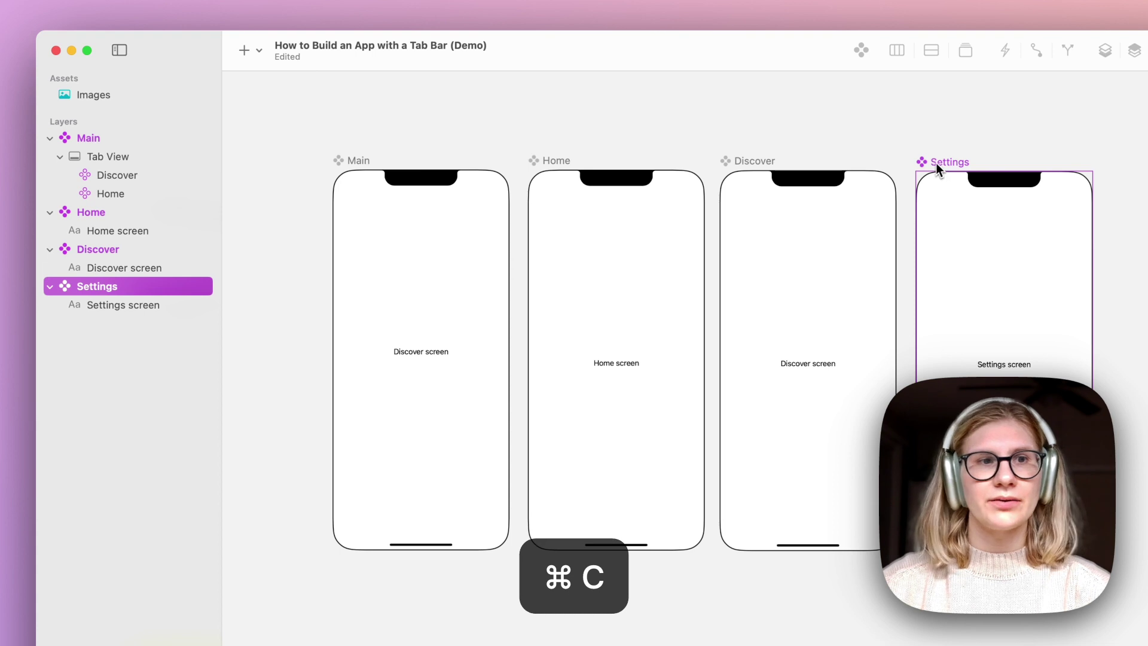
click(92, 158)
key(super+v)
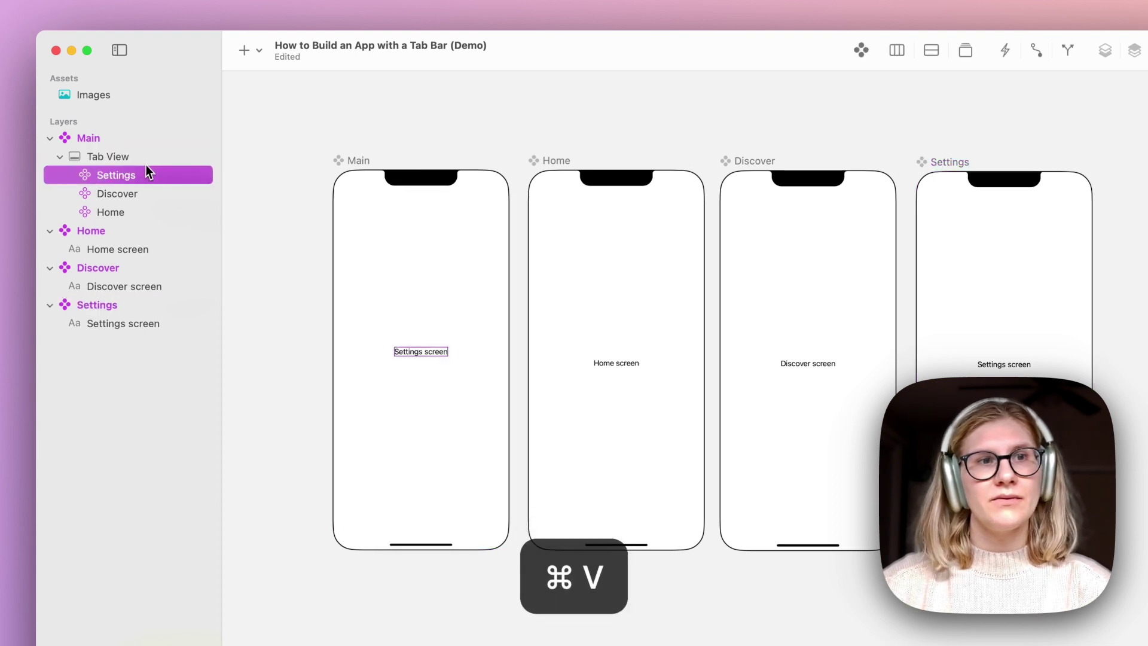
- Order the Tab View instances Home, Discover, Settings and view the generated code
click(390, 234)
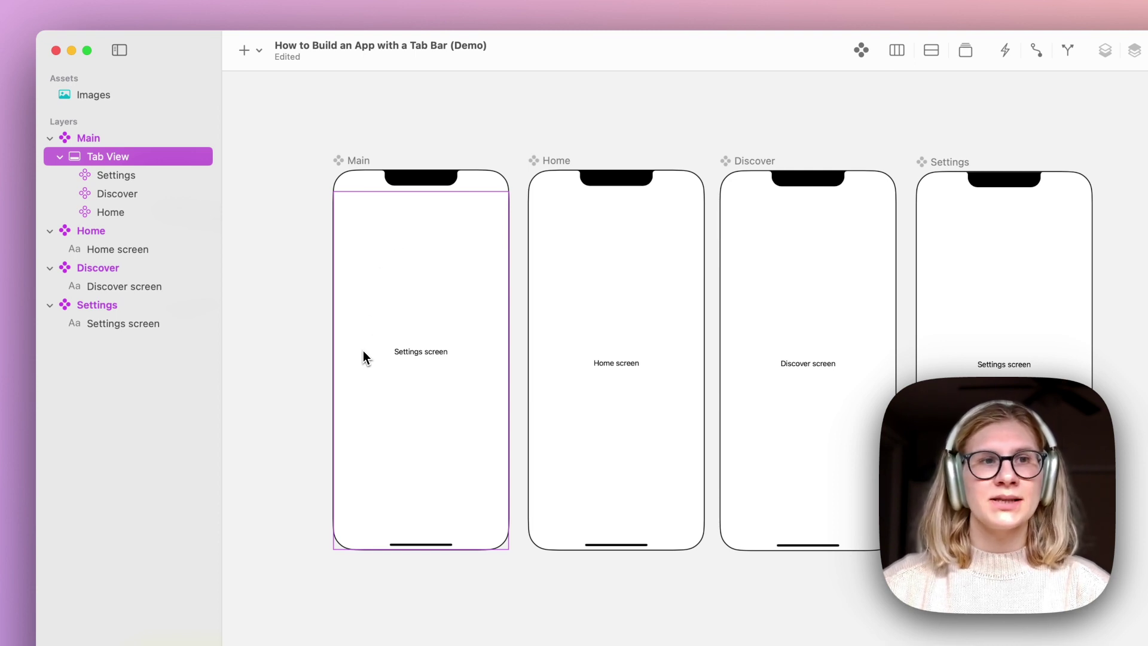
click(127, 174)
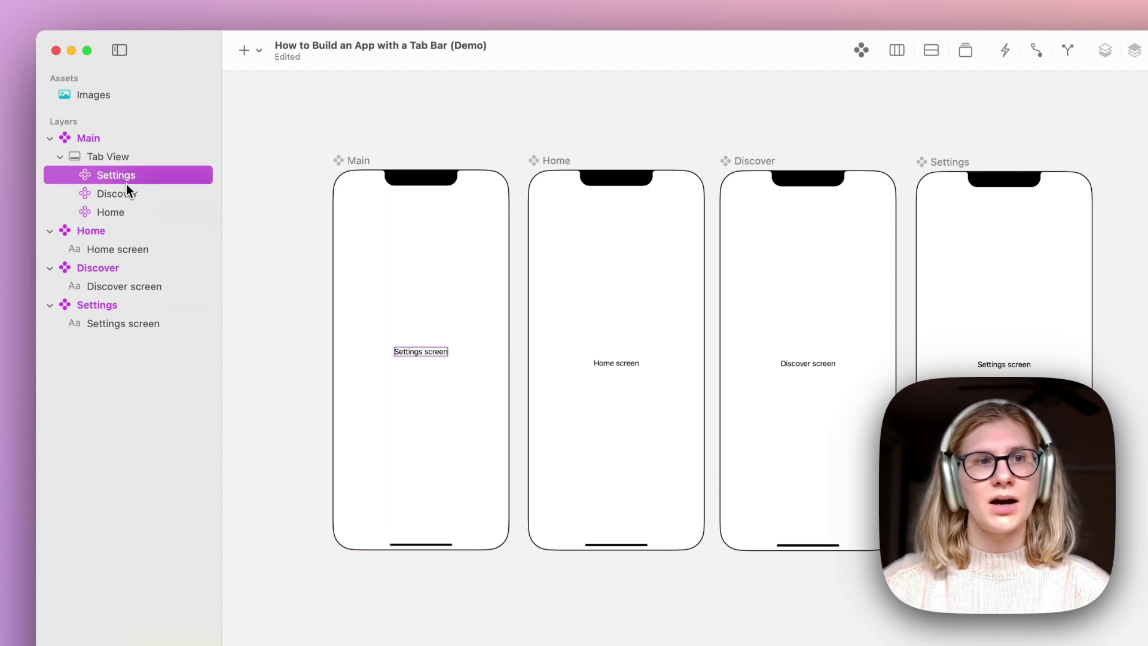
drag(128, 197, 128, 174)
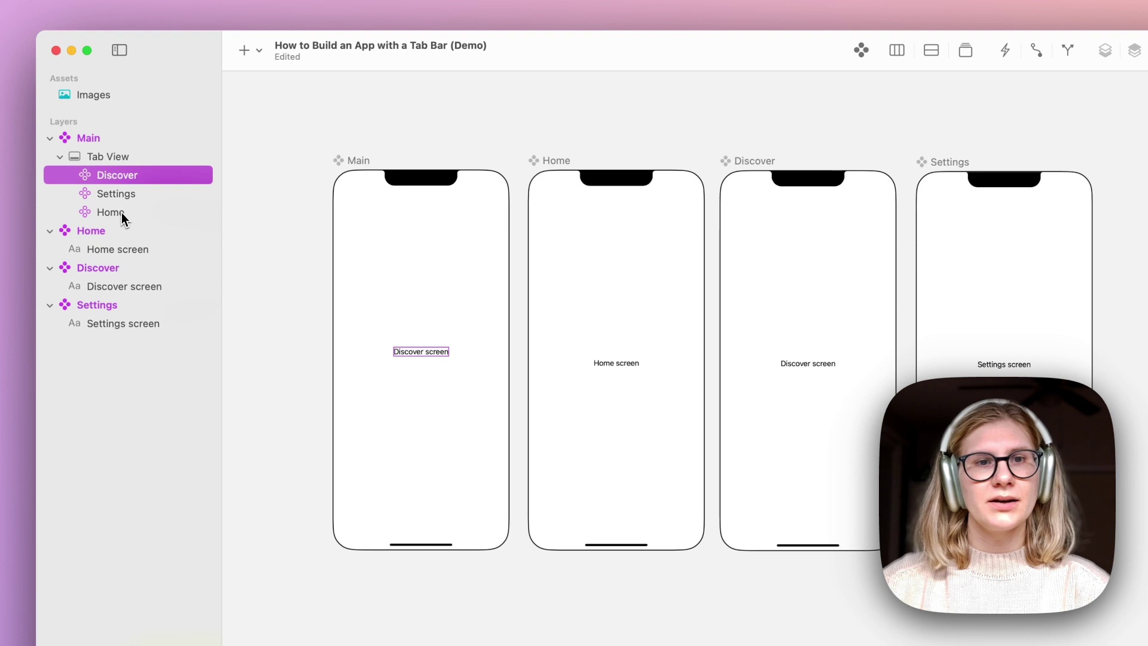
drag(121, 213, 121, 173)
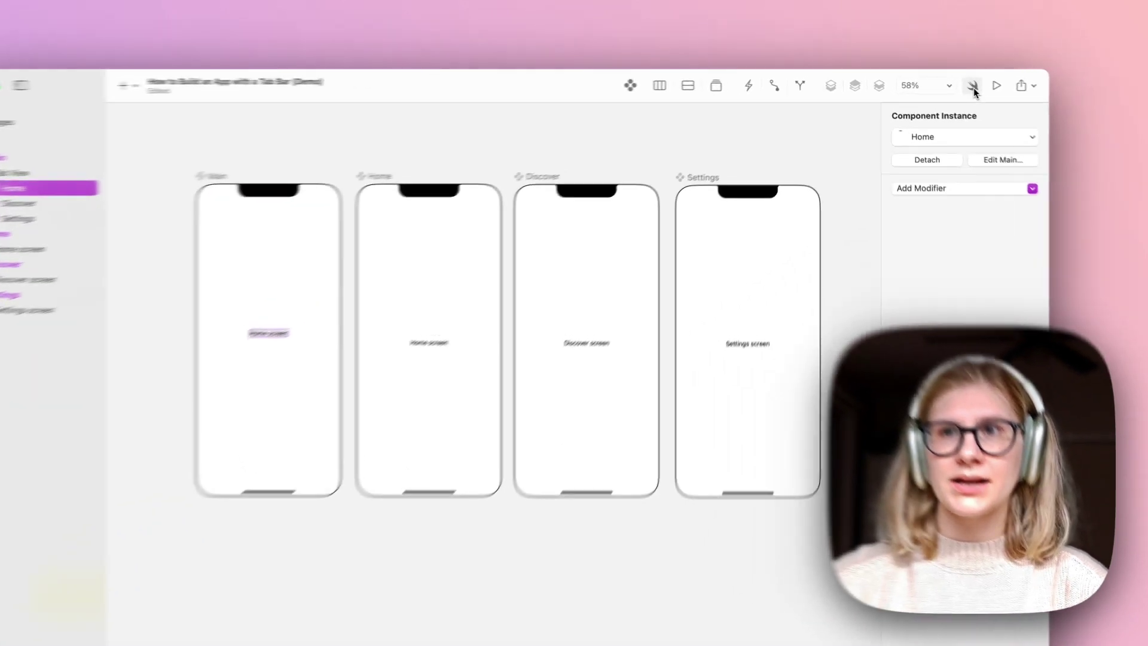
click(949, 82)
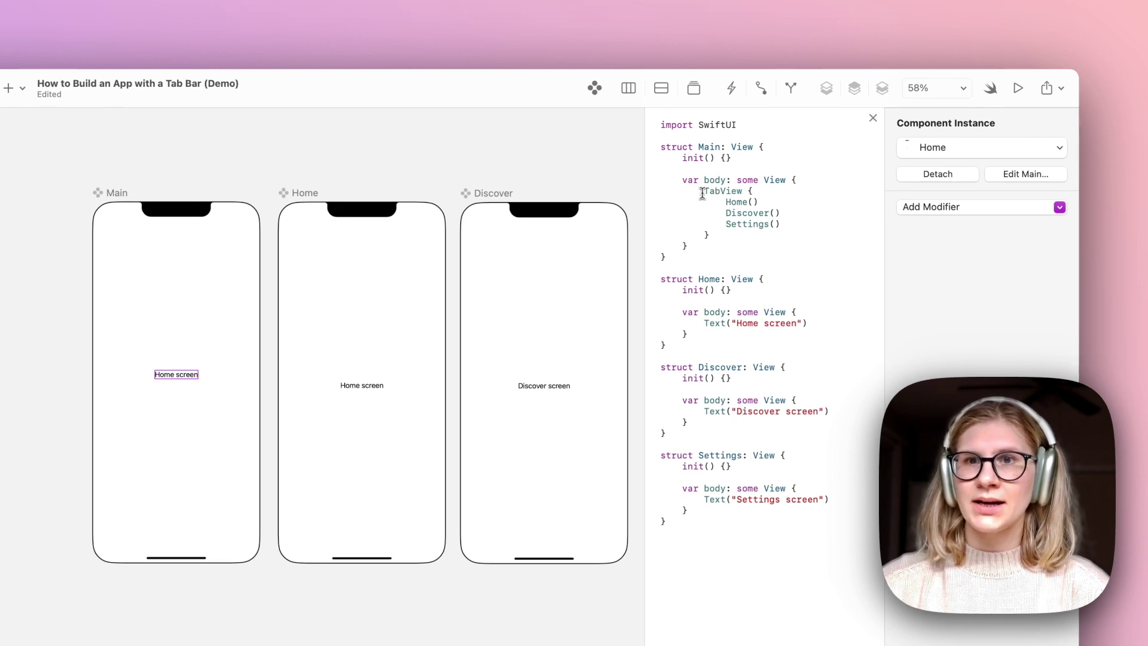
drag(703, 191, 719, 234)
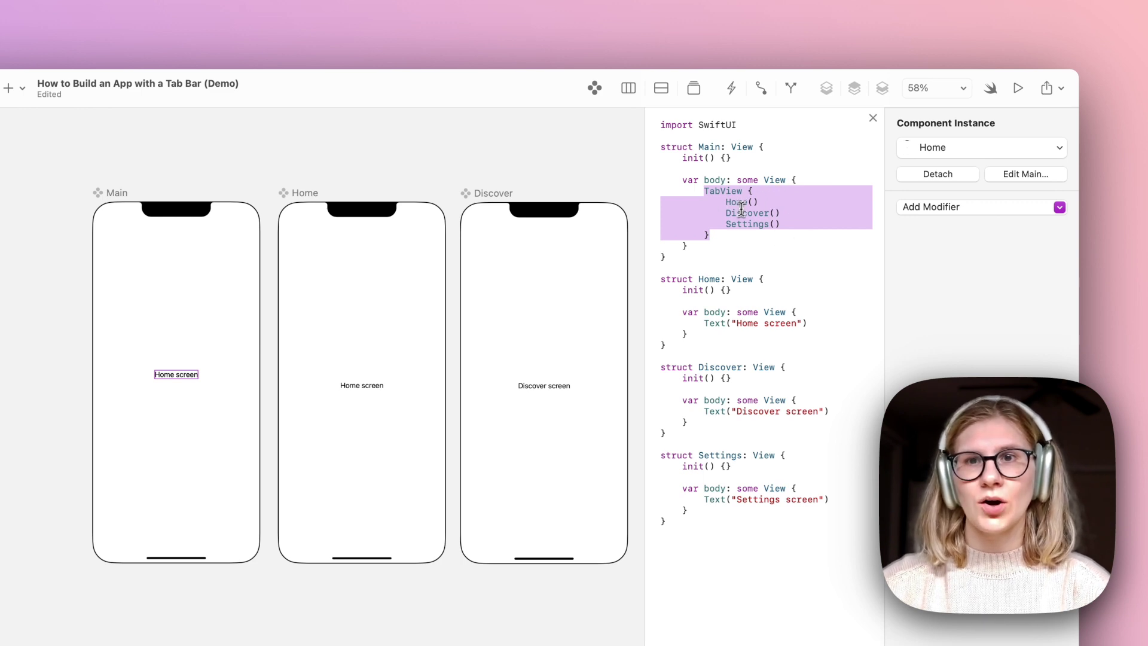
click(748, 238)
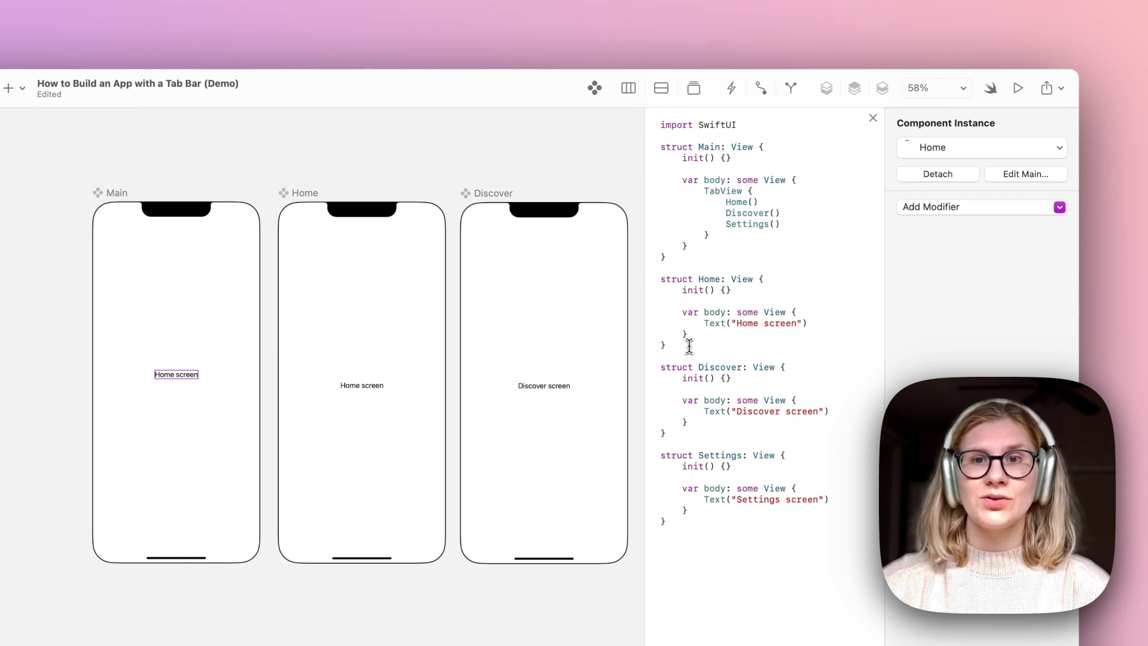
drag(689, 342, 660, 279)
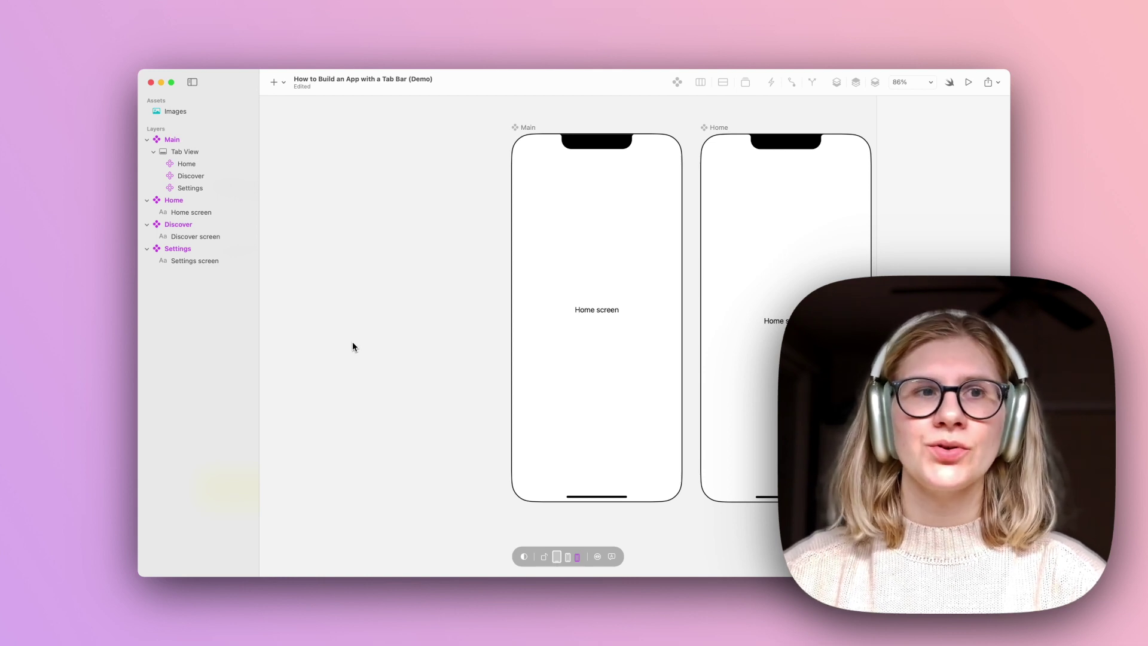
- Add a Tab Item modifier to the Home instance with the title Home
click(188, 165)
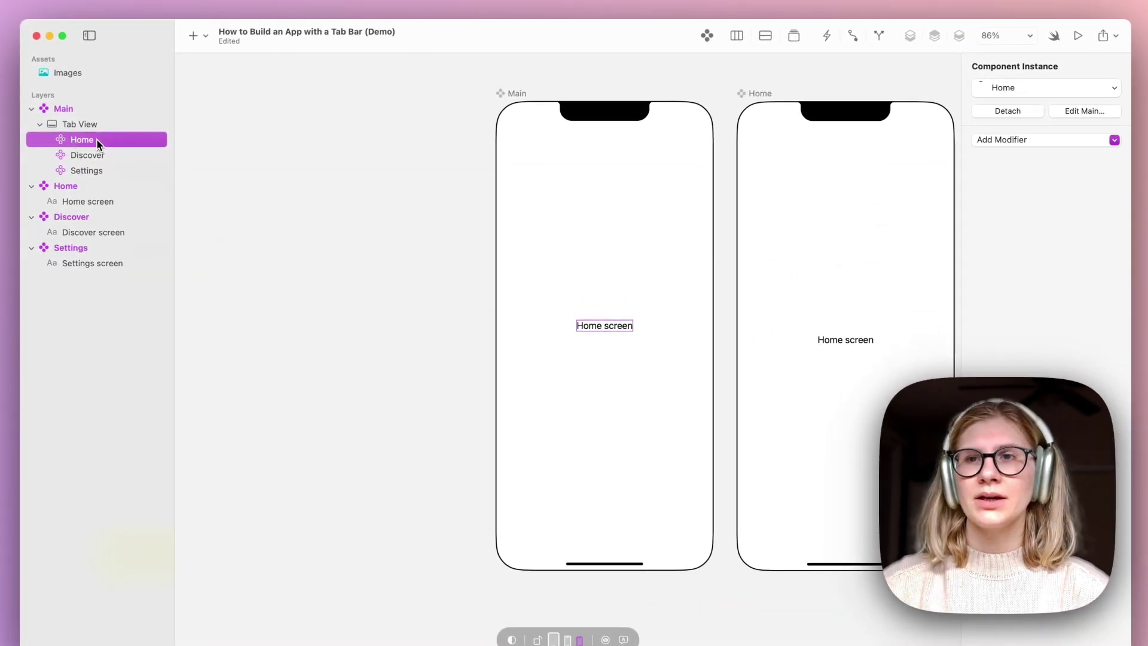
click(1021, 141)
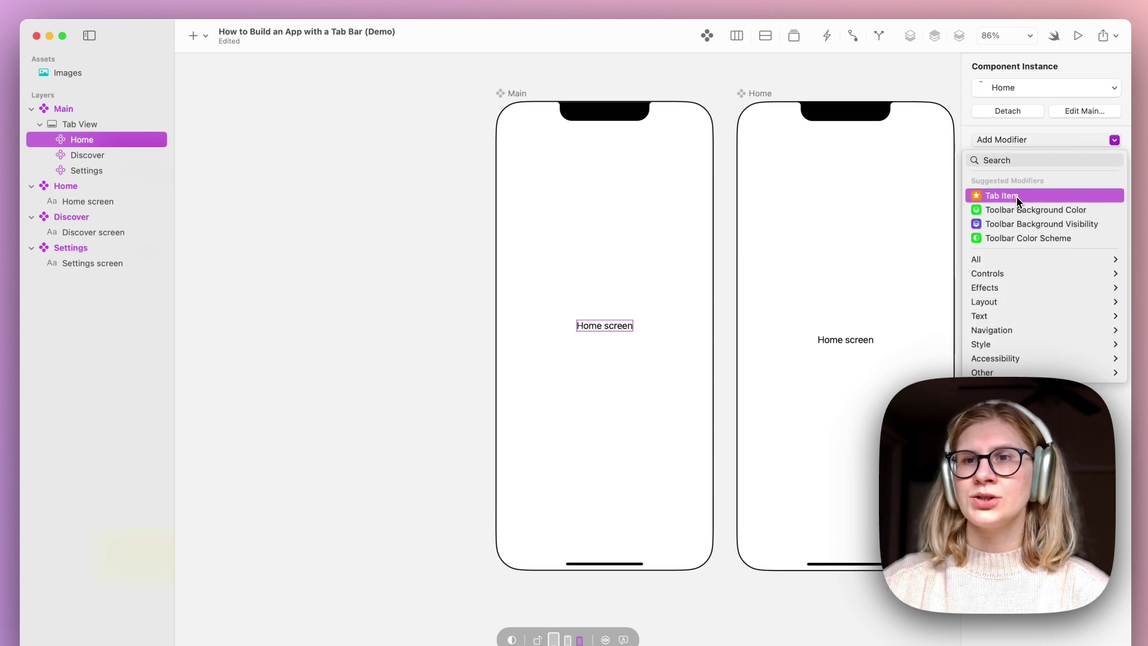
click(1033, 199)
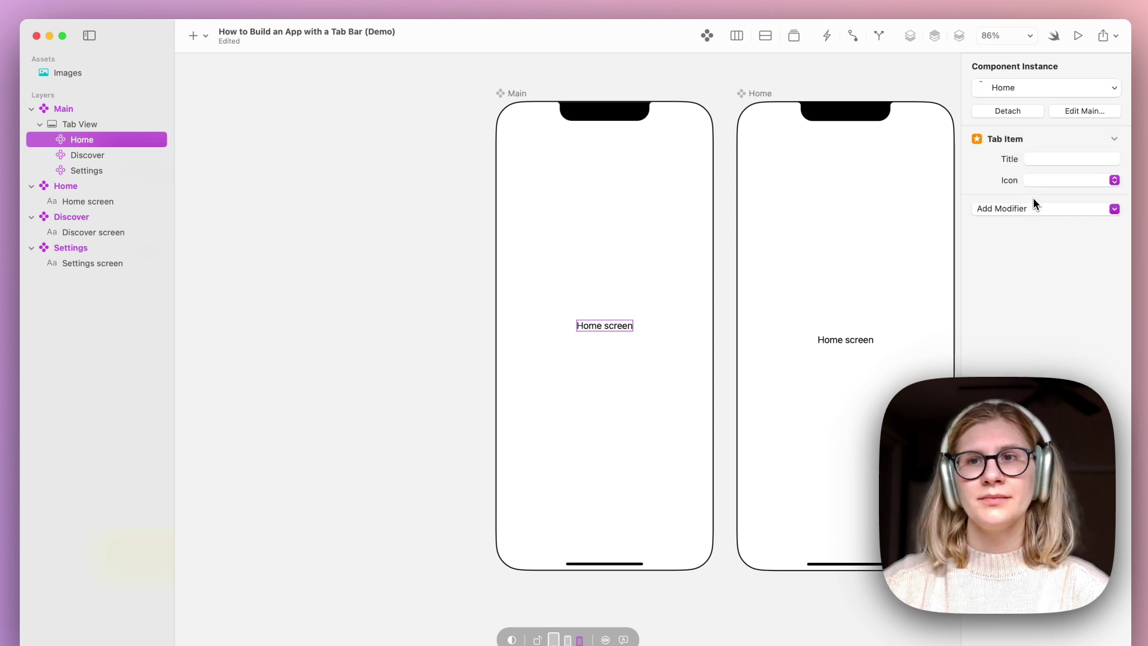
click(1047, 159)
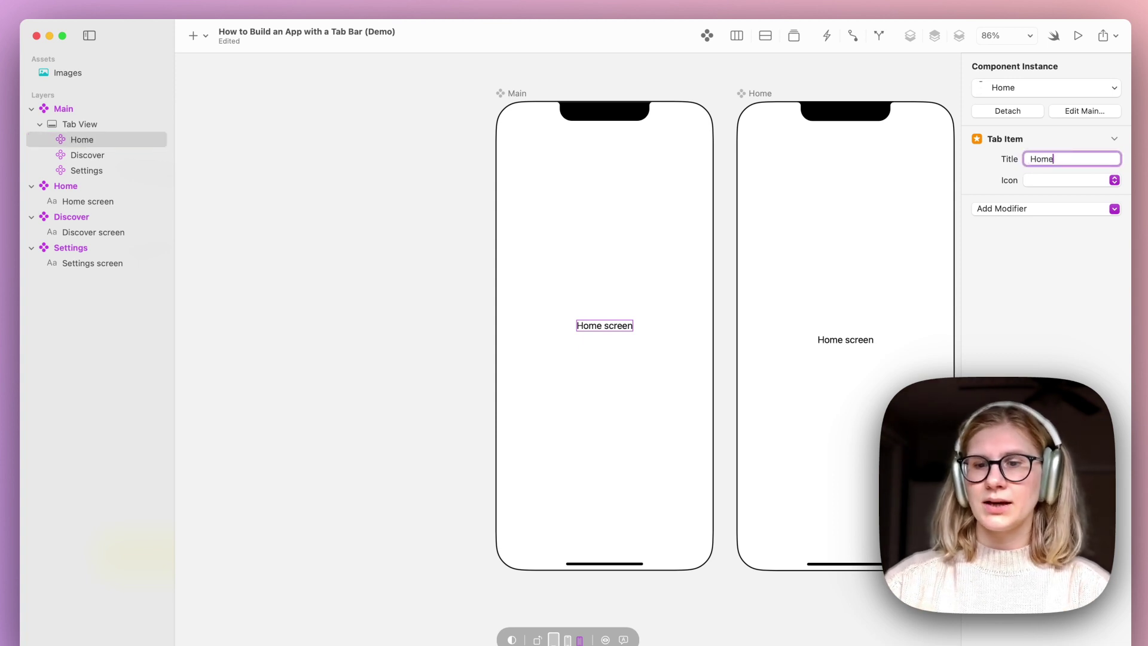
key(Return)
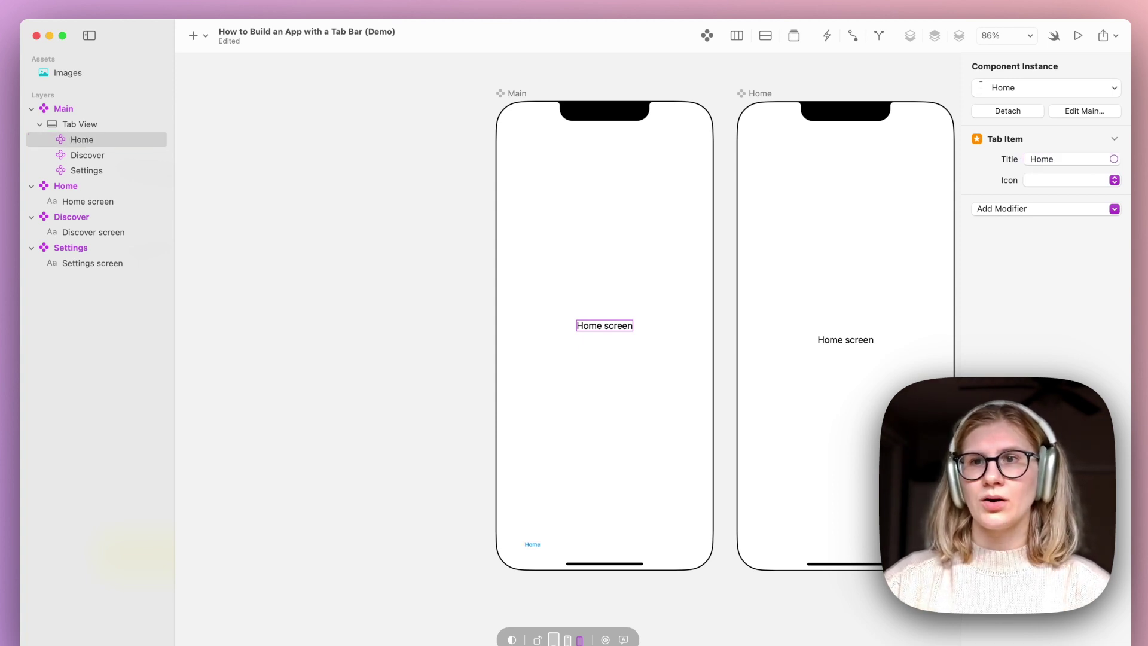
- Set the Home tab icon to the 'house' symbol
click(1114, 180)
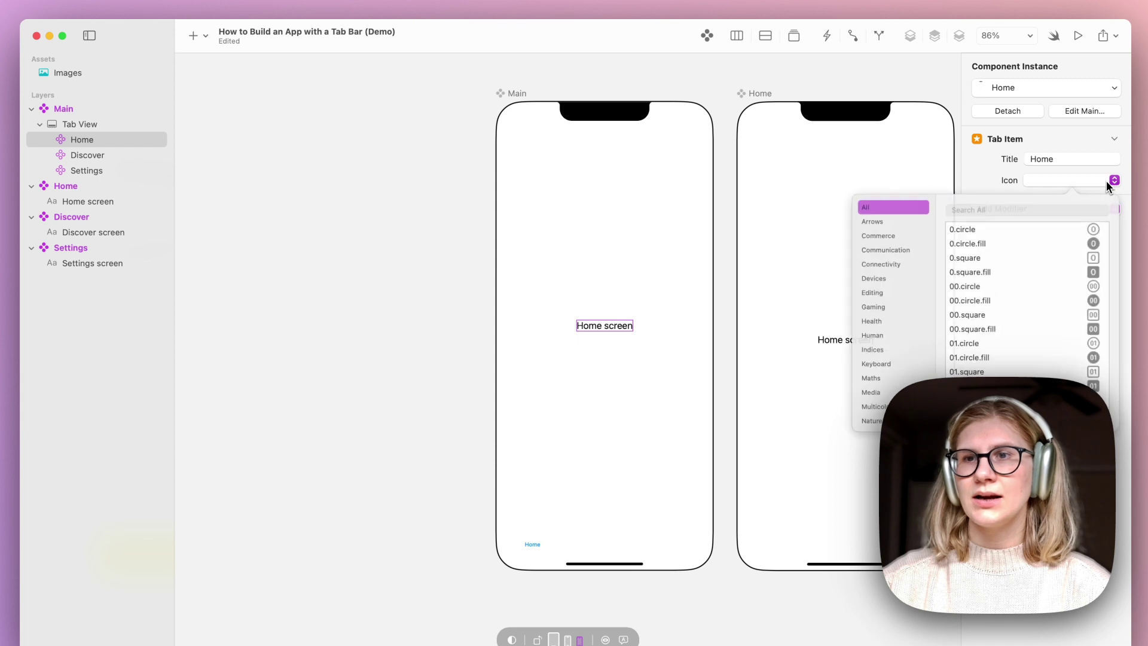
click(963, 213)
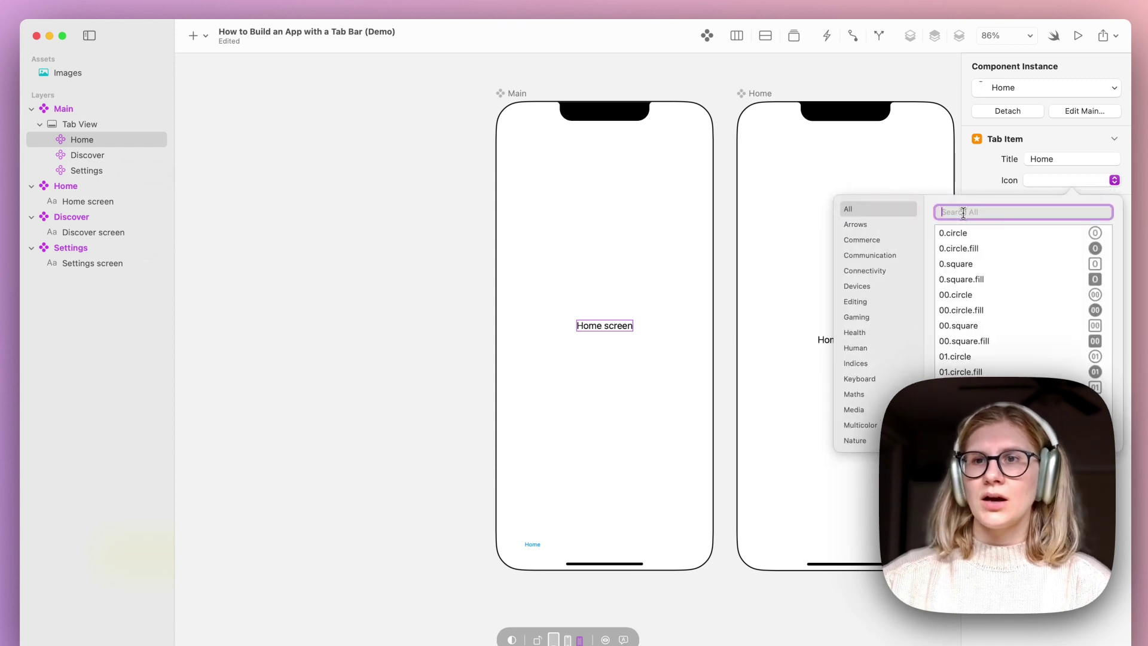
text(house)
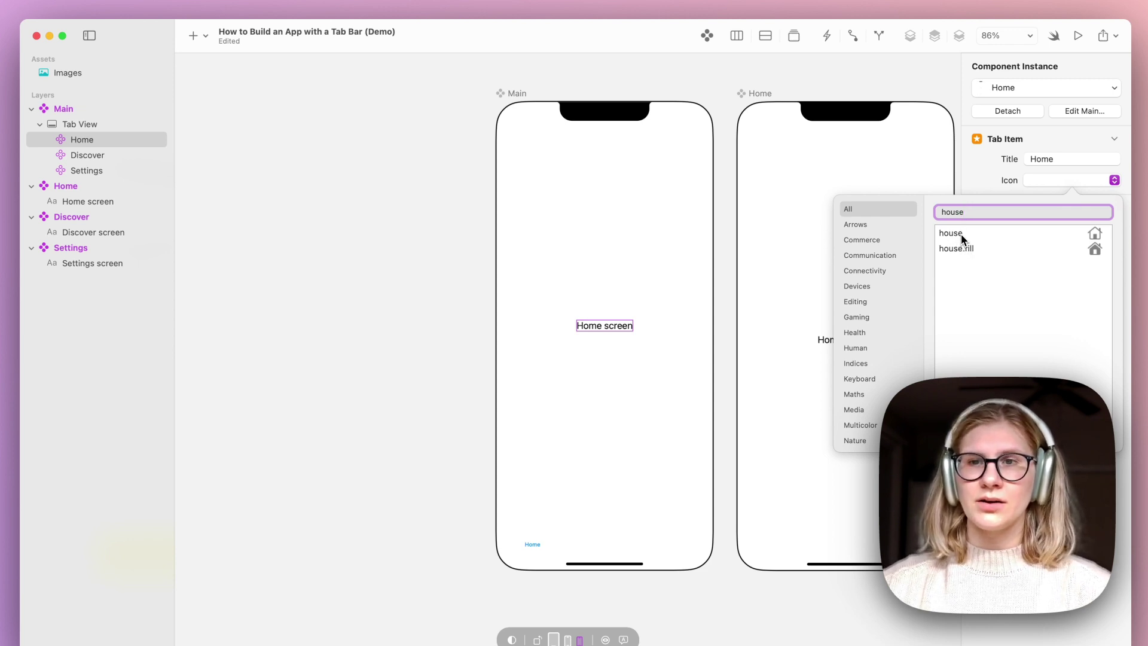
click(960, 234)
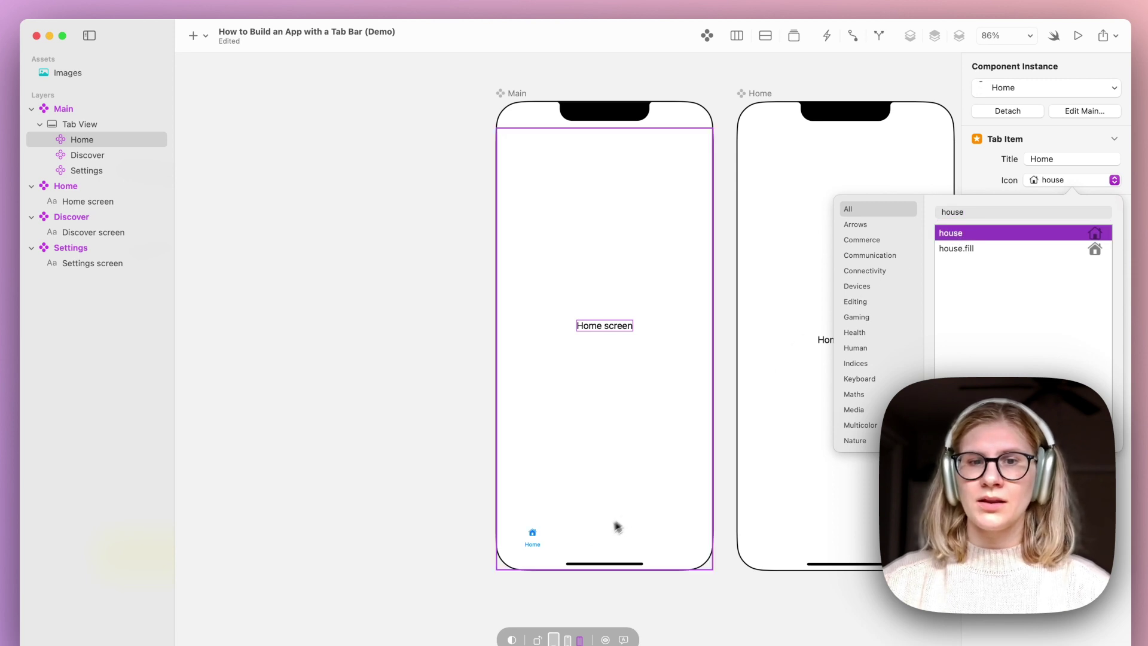
click(464, 529)
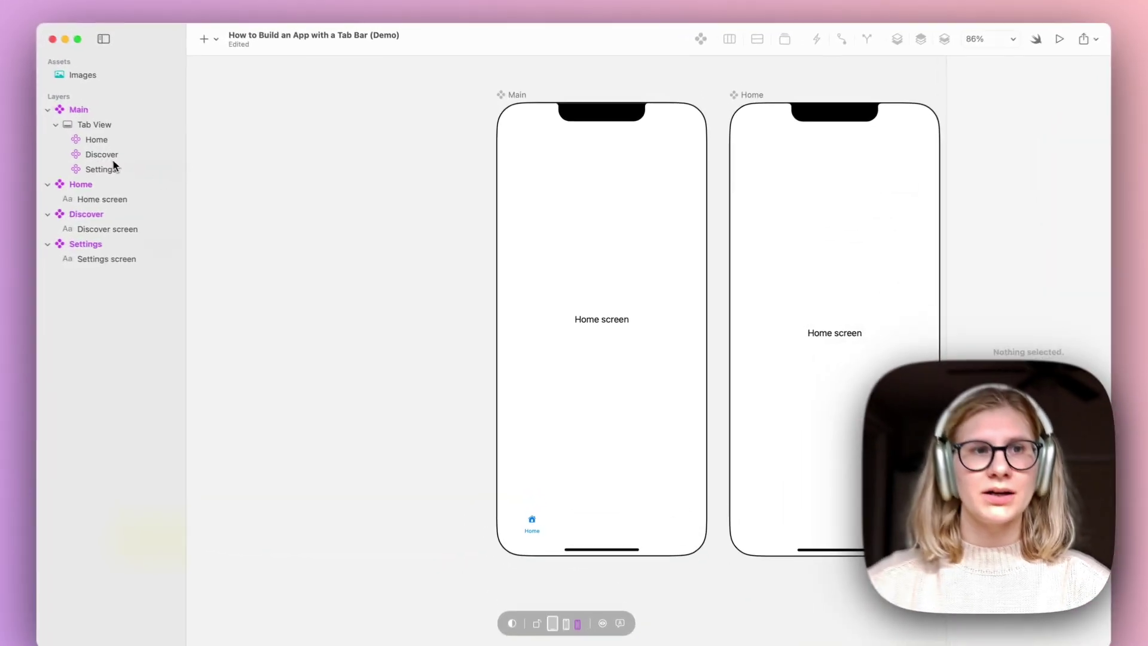
- Add a Tab Item modifier to the Discover instance titled Discover
click(112, 159)
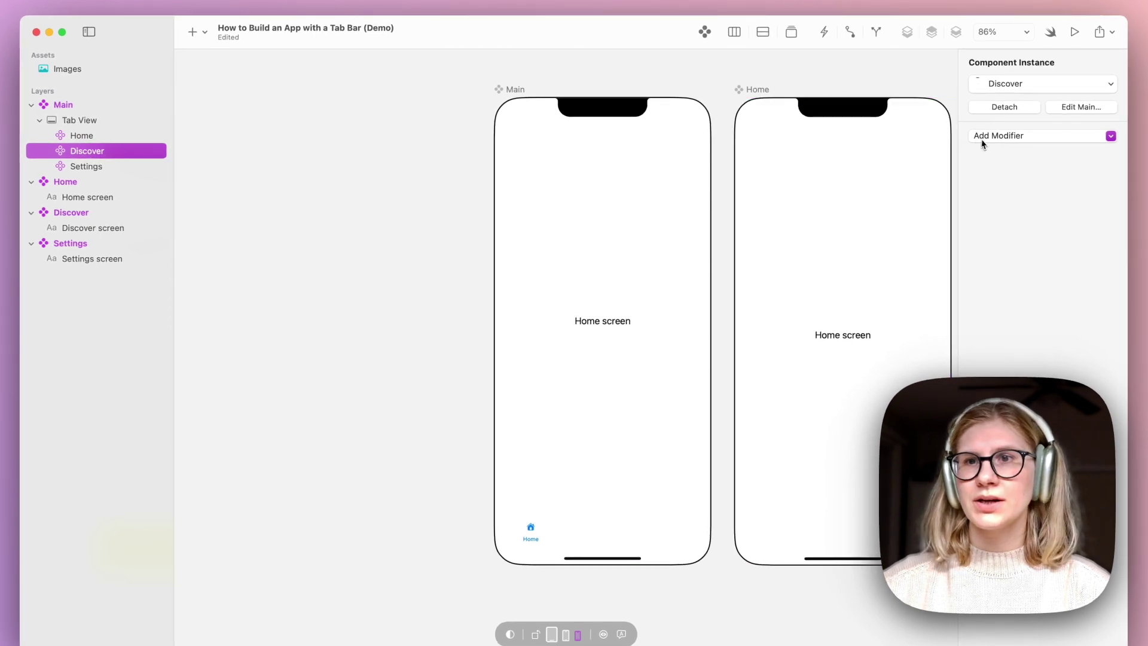
click(982, 136)
click(984, 189)
scroll(848, 203, right, 2)
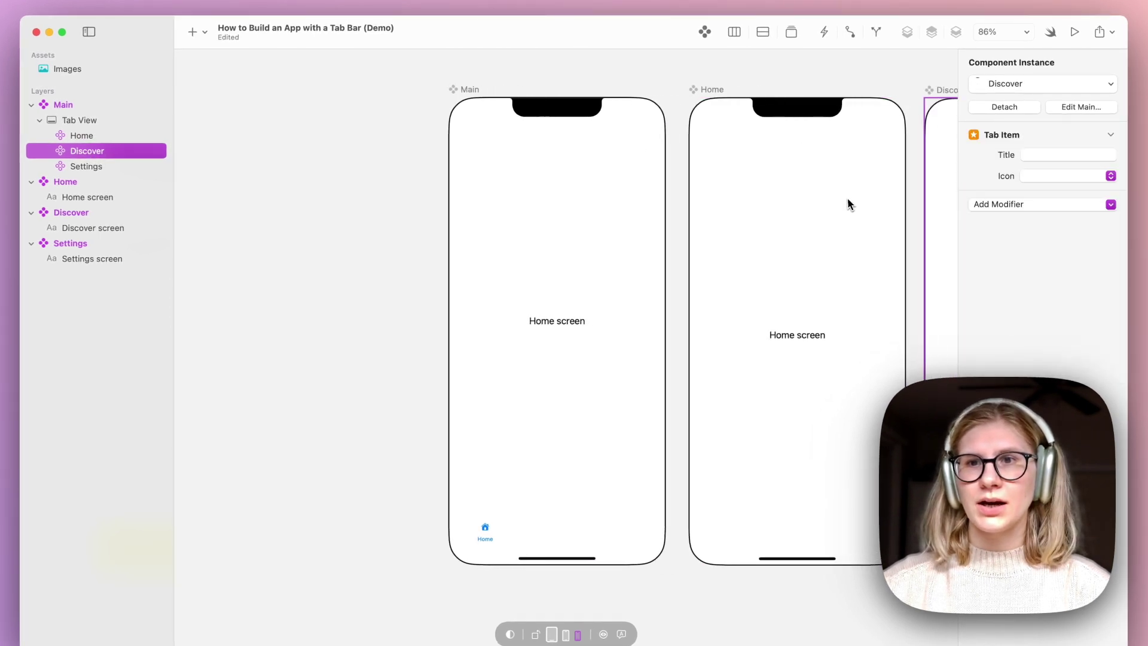
scroll(847, 199, right, 3)
click(1058, 155)
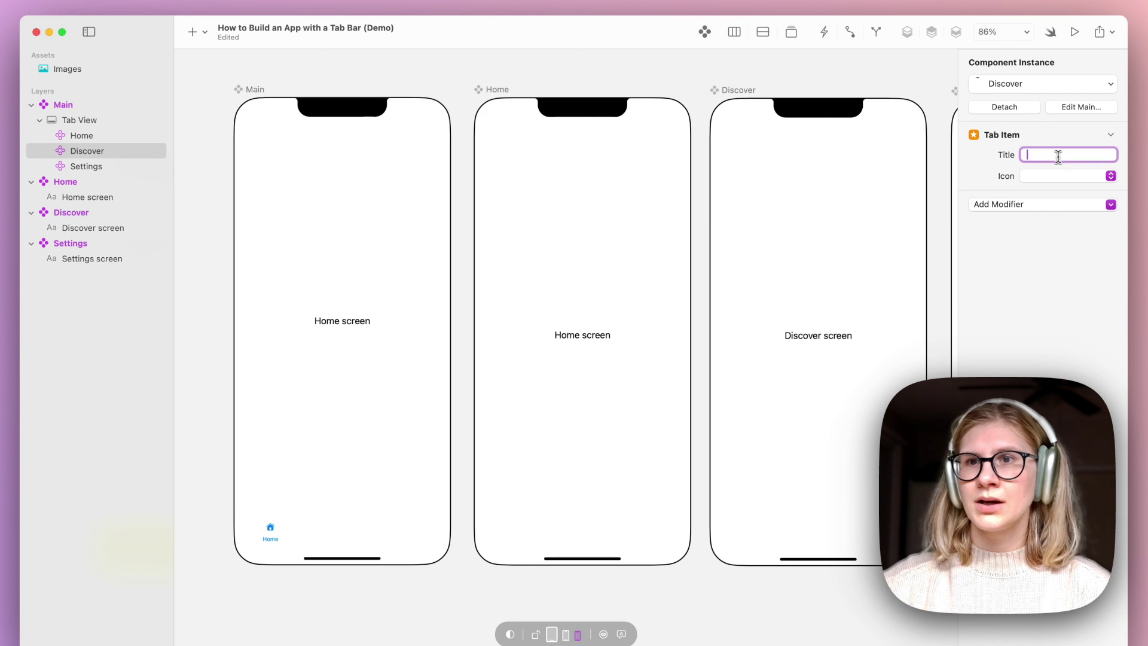
text(Discover)
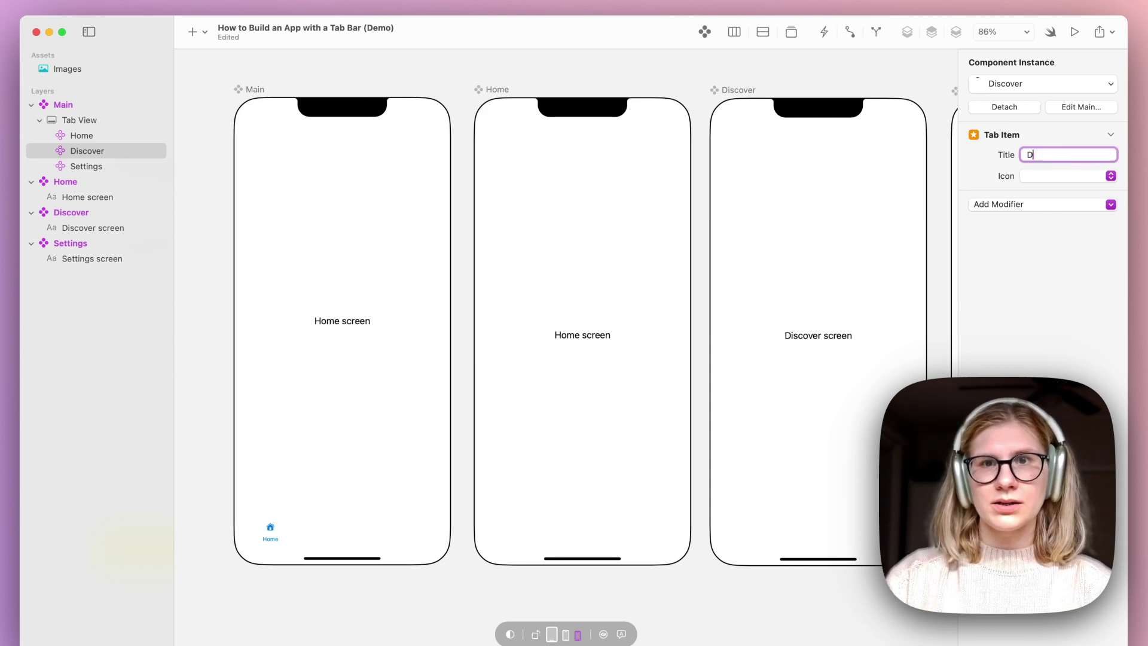
key(Return)
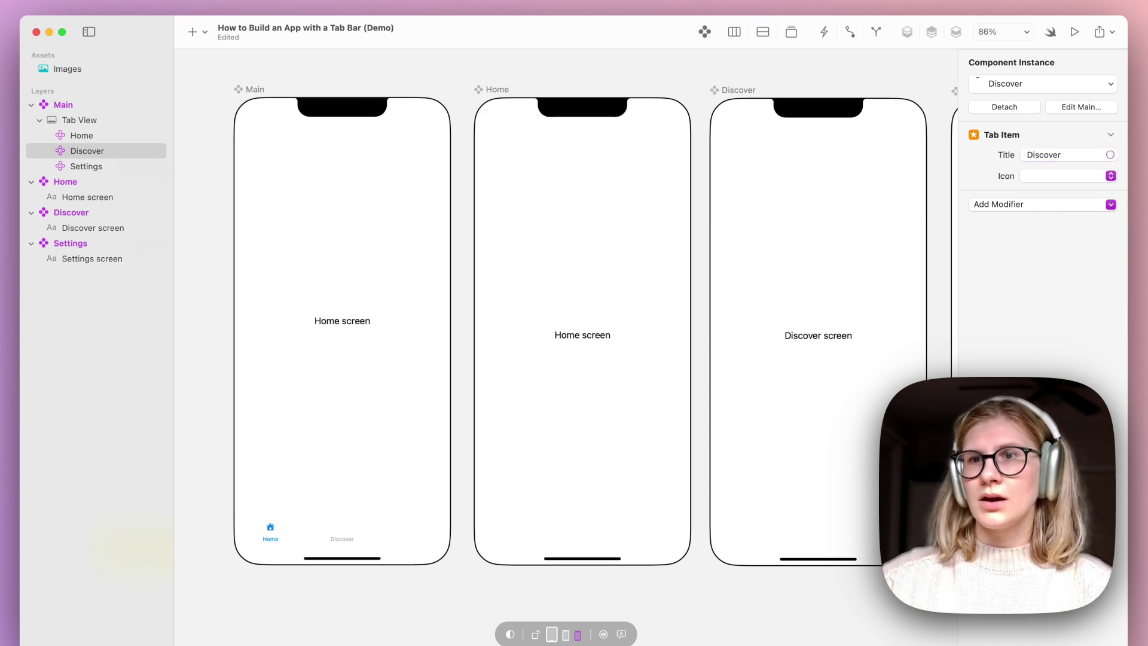
- Set the Discover tab icon to magnifyingglass after searching 'mag'
click(1110, 176)
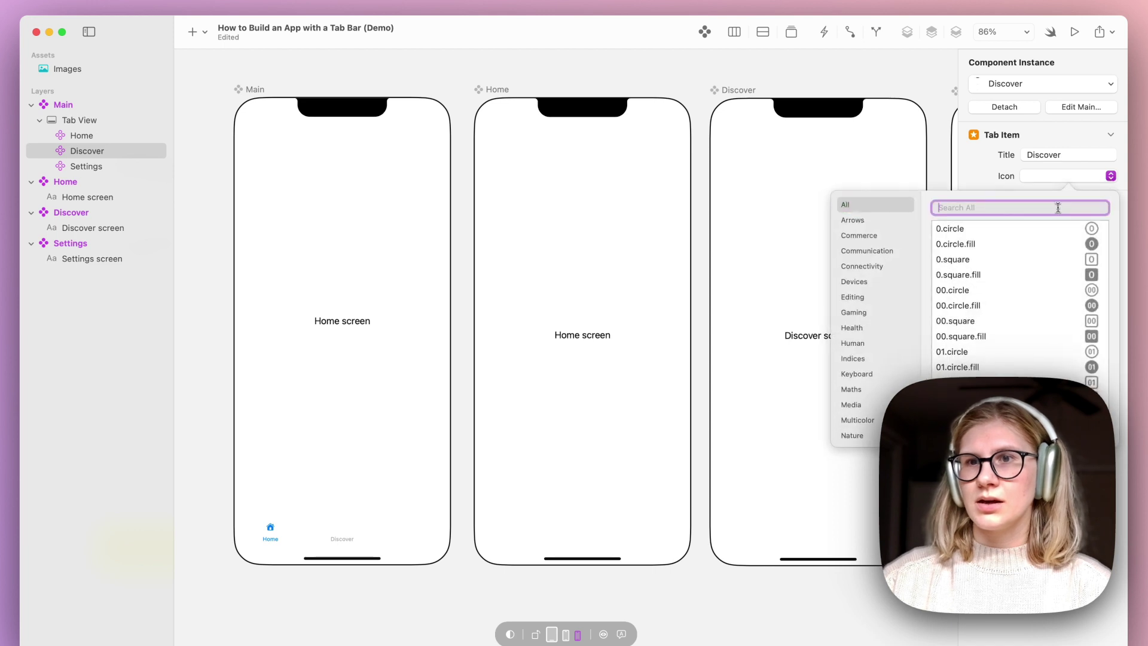
text(magn)
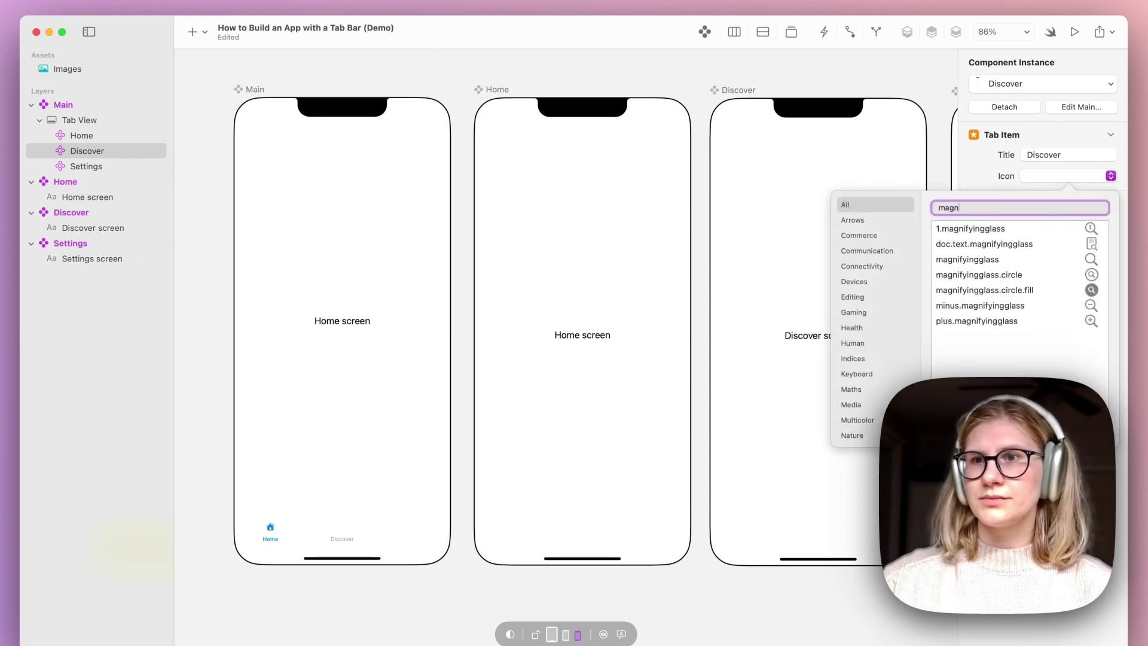
click(996, 262)
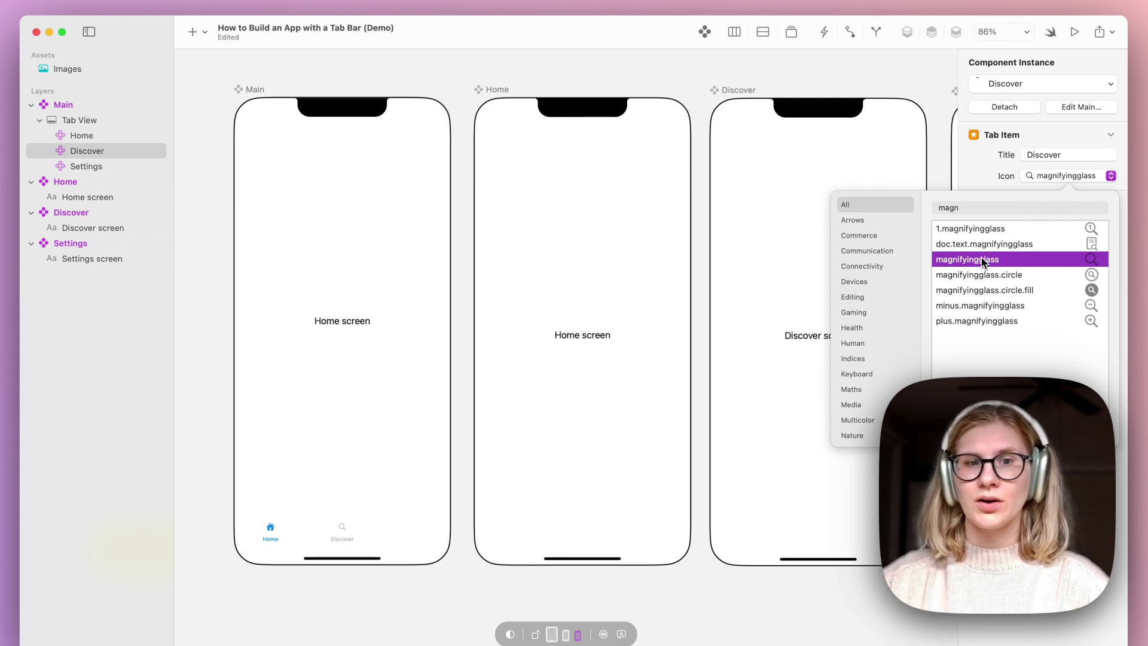
key(Escape)
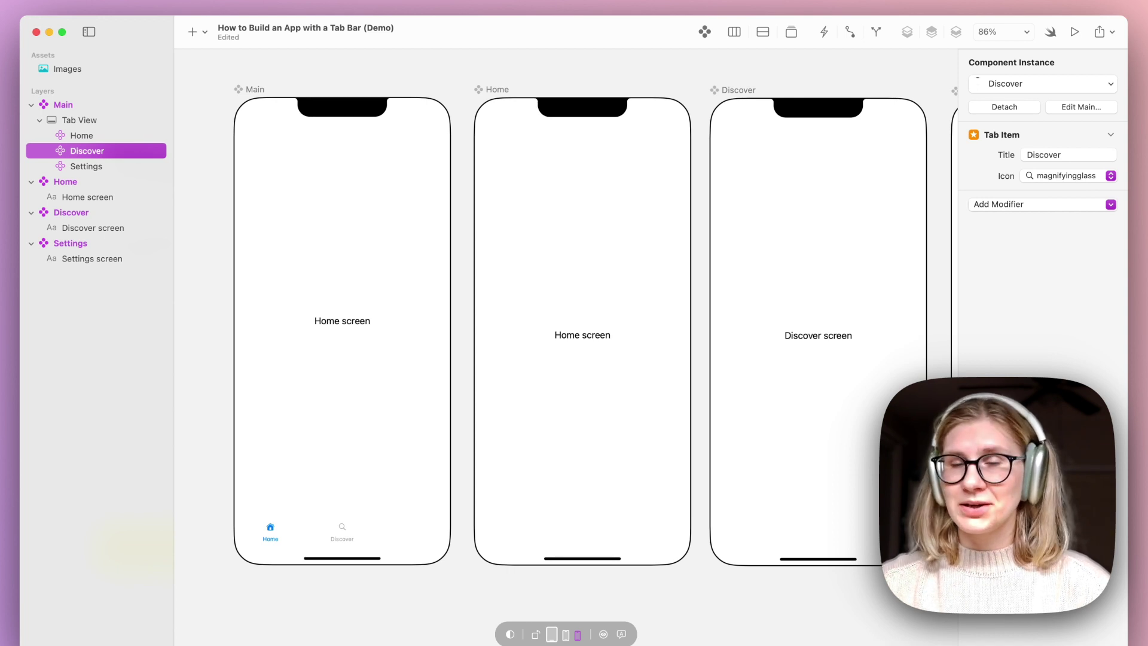
scroll(821, 352, right, 10)
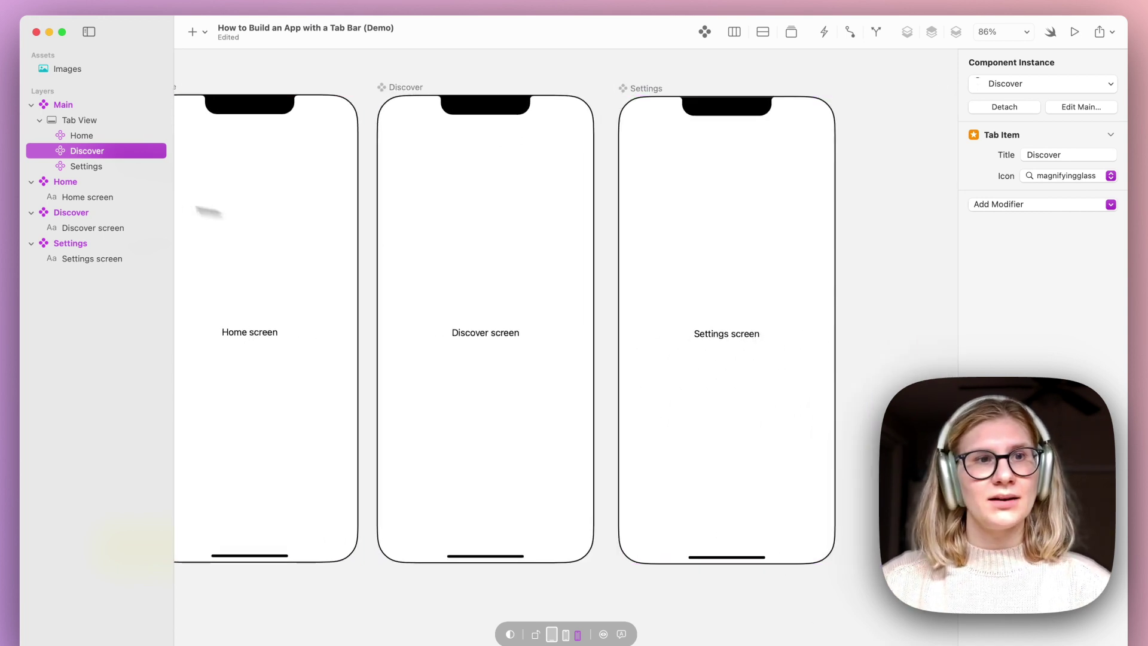
click(83, 168)
- Add a Tab Item modifier to the Settings screen titled 'Settings'
click(998, 136)
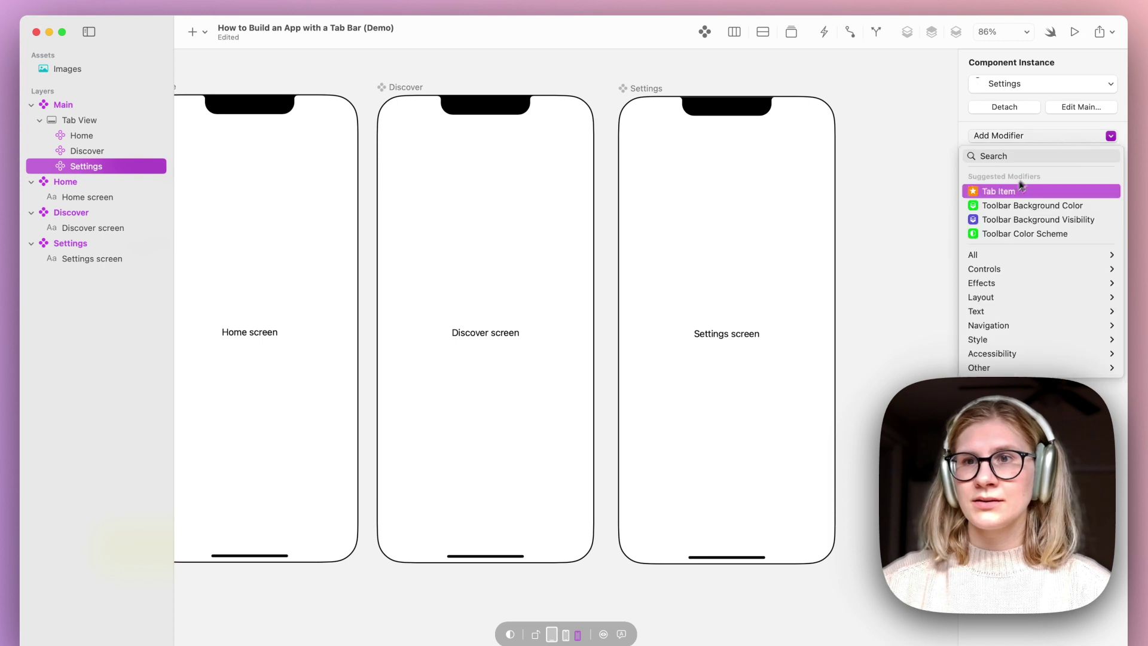
click(1019, 190)
click(1044, 155)
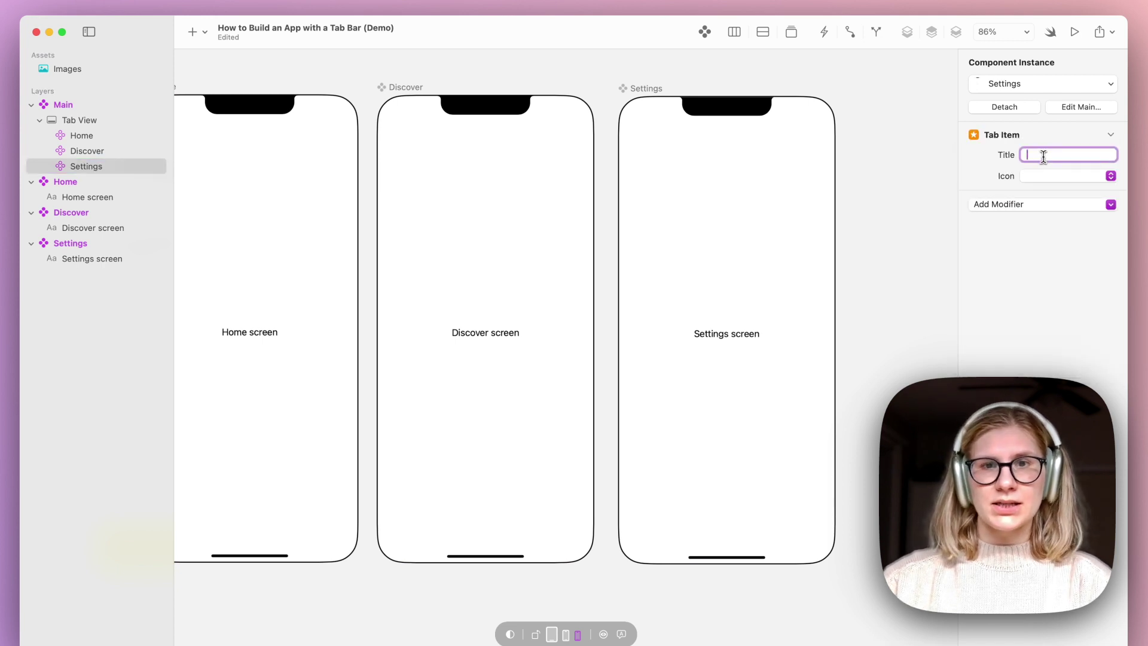
text(Settings)
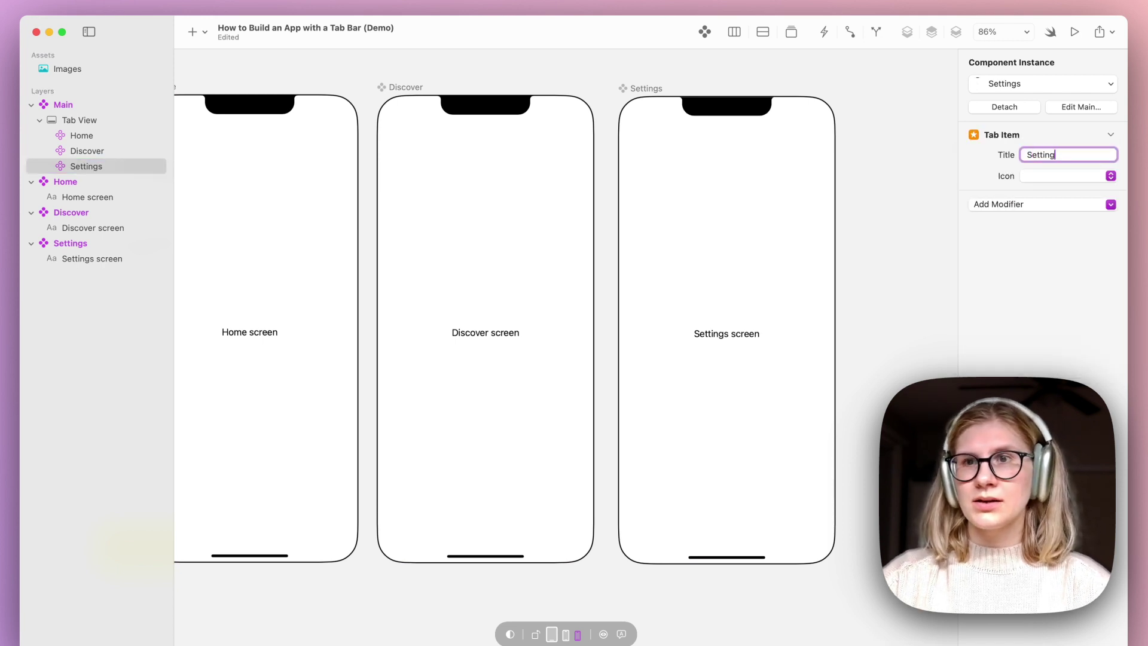
key(Return)
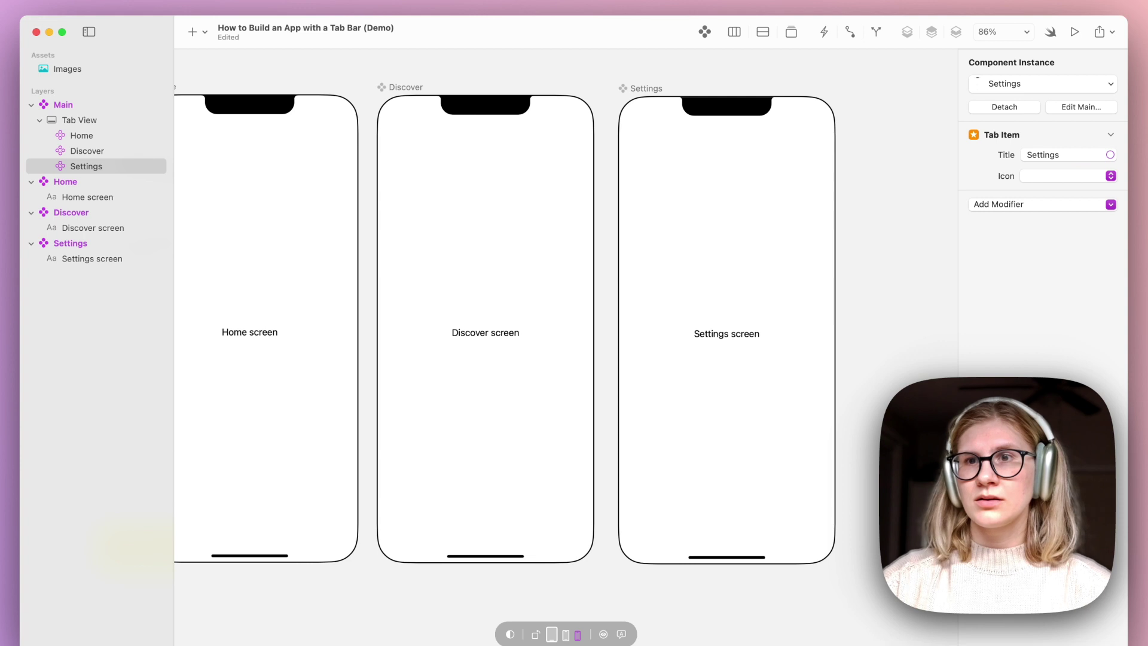
- Set the Settings tab icon to the 'gear' symbol and deselect to view the canvas
click(1110, 176)
click(998, 208)
text(gear)
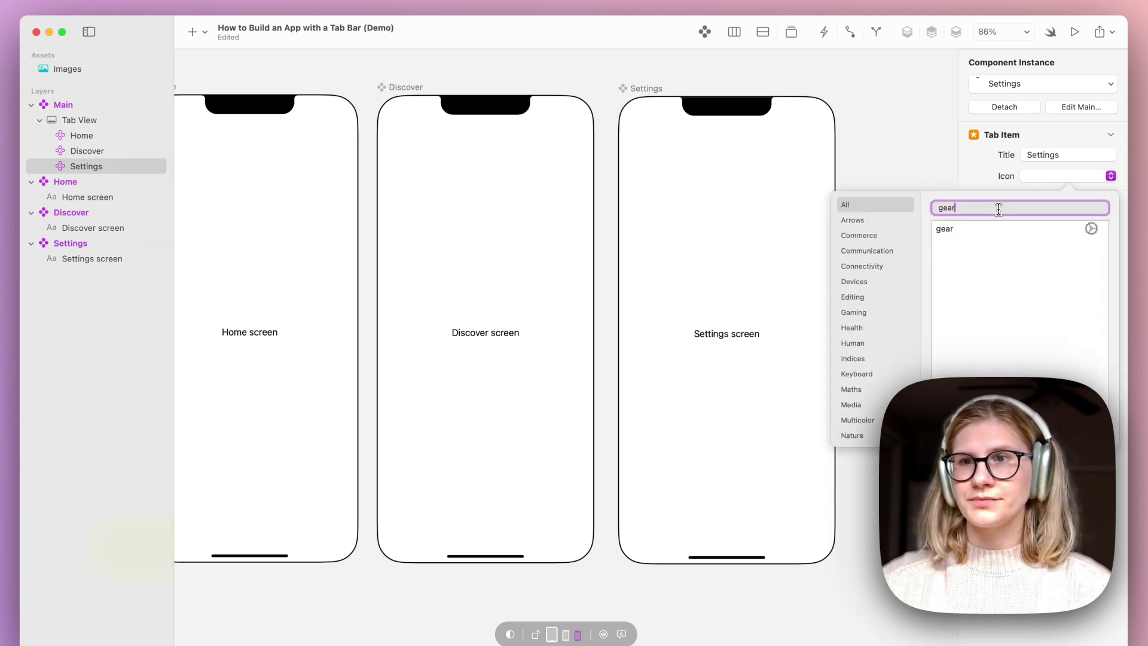
click(948, 231)
click(982, 177)
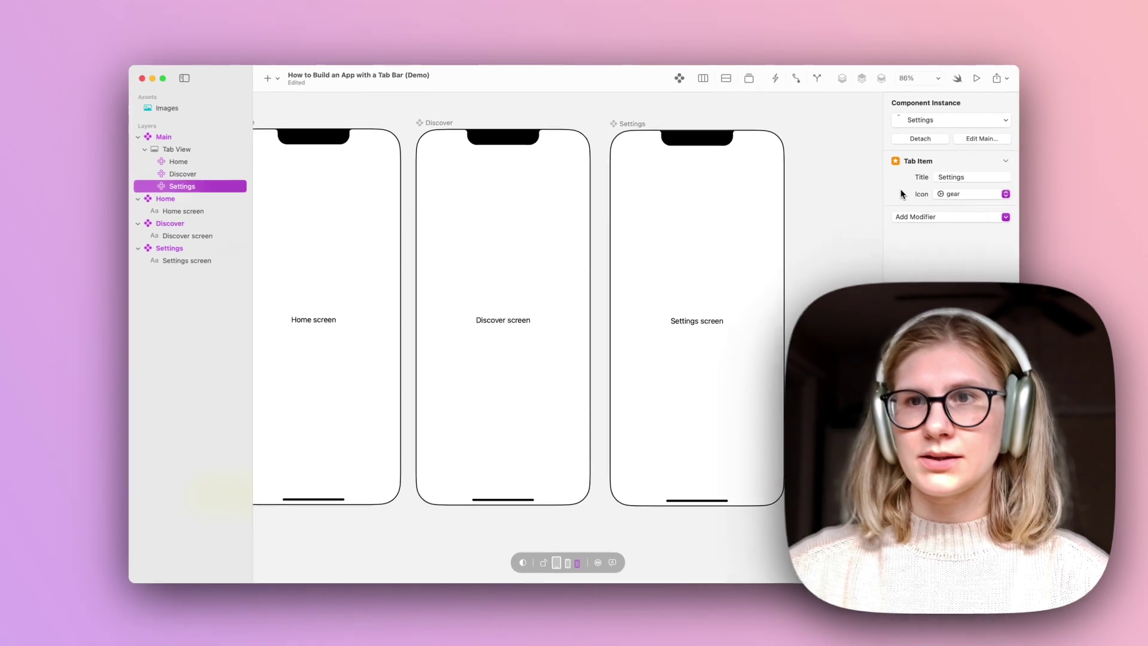
scroll(598, 323, left, 5)
scroll(312, 397, down, 2)
click(313, 397)
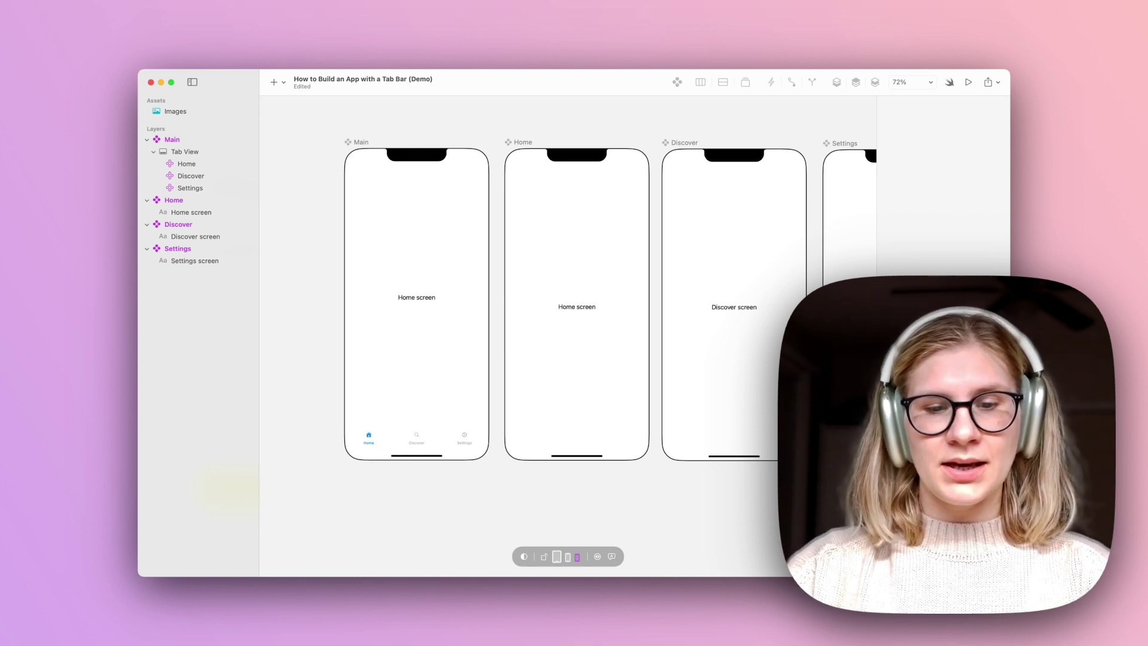
key(super+t)
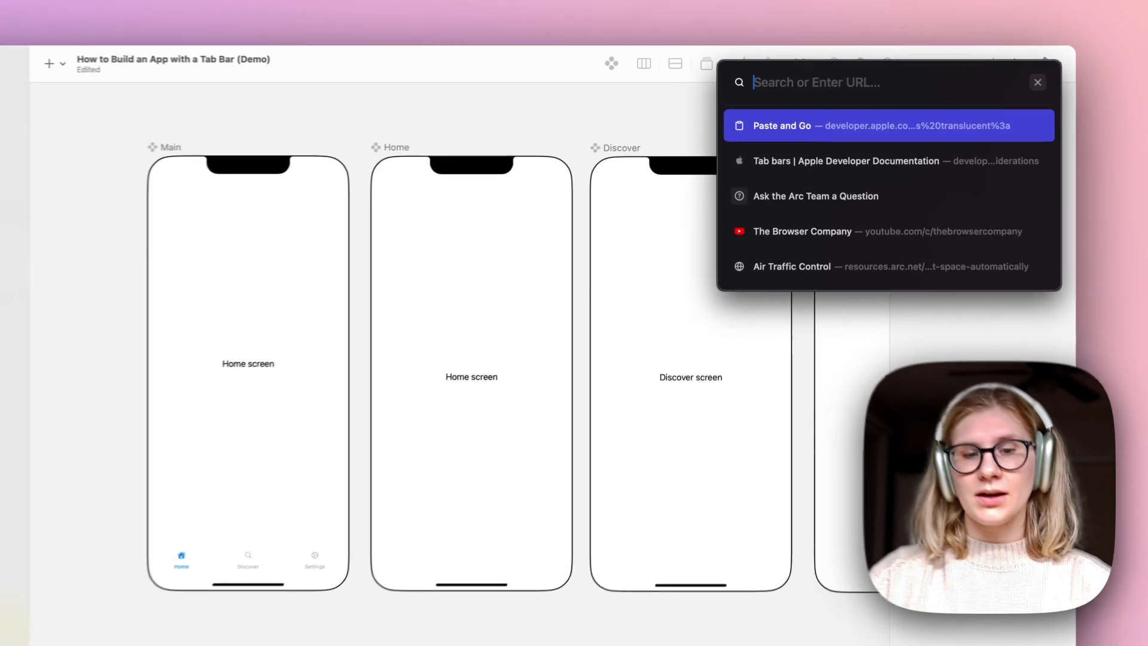
key(super+v)
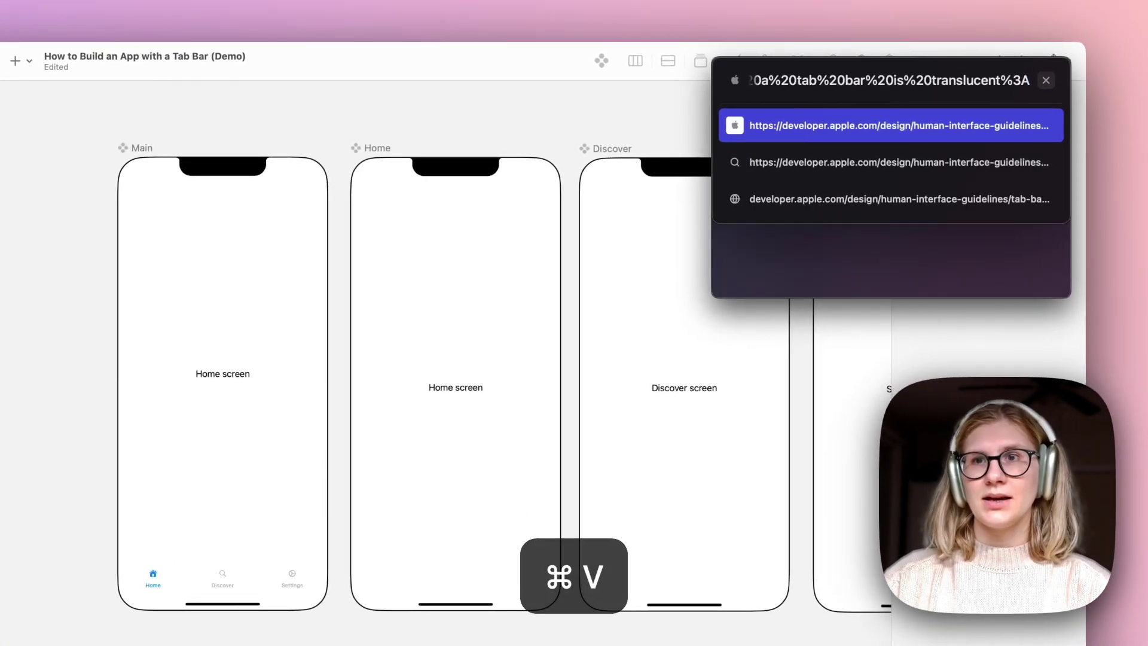
key(Return)
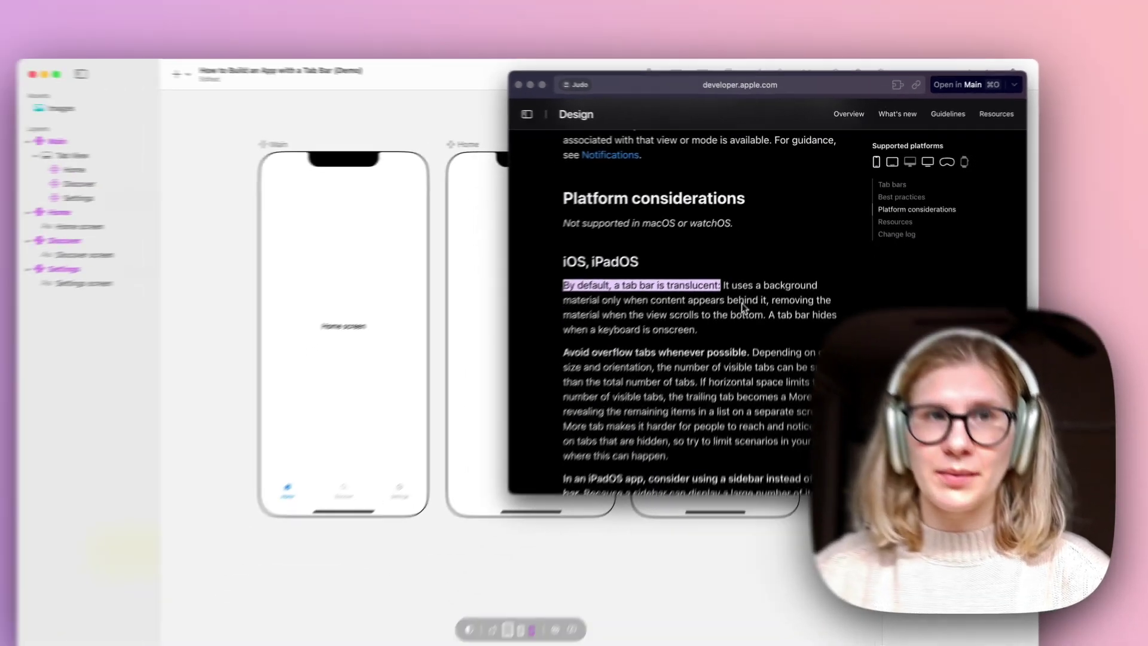
click(218, 216)
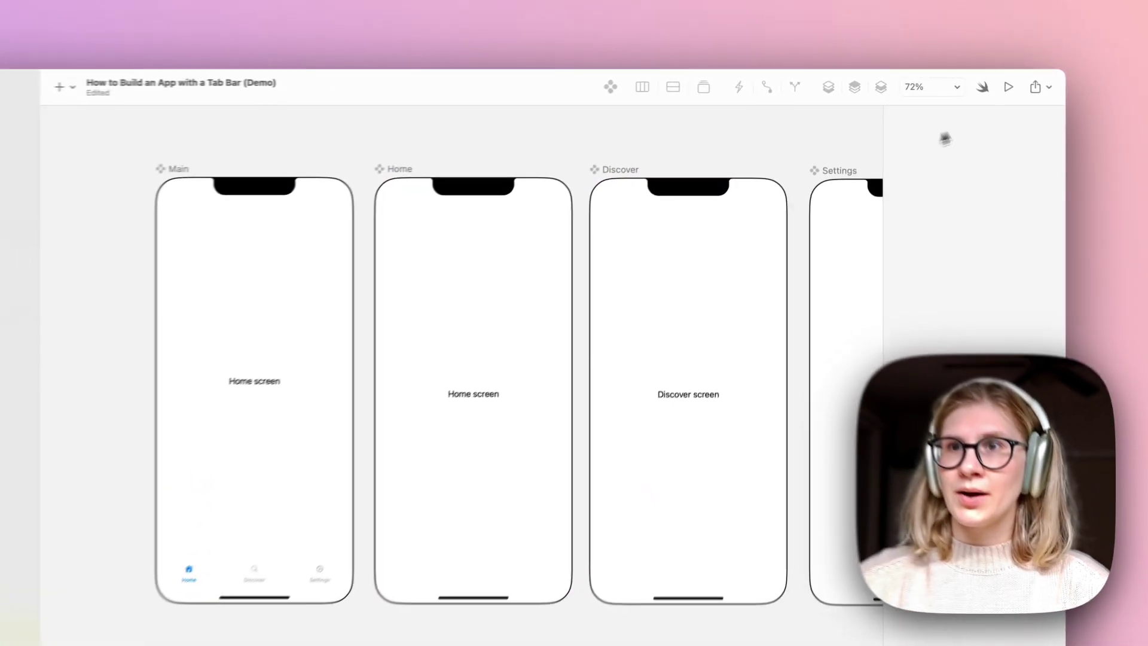
click(998, 82)
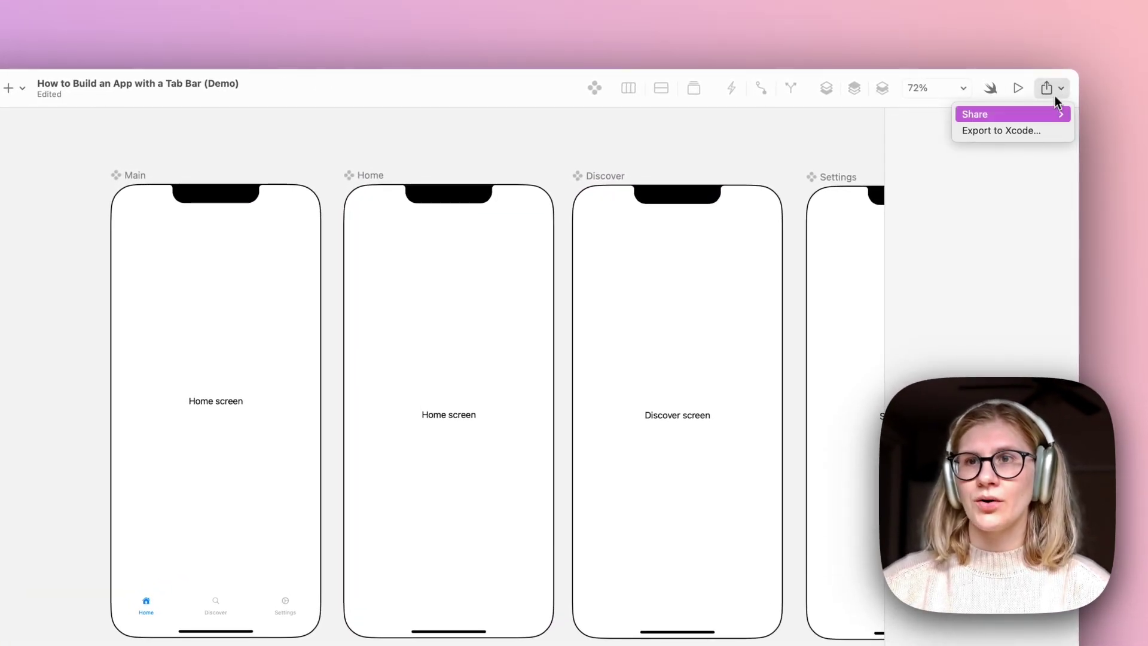
mouse_move(1050, 113)
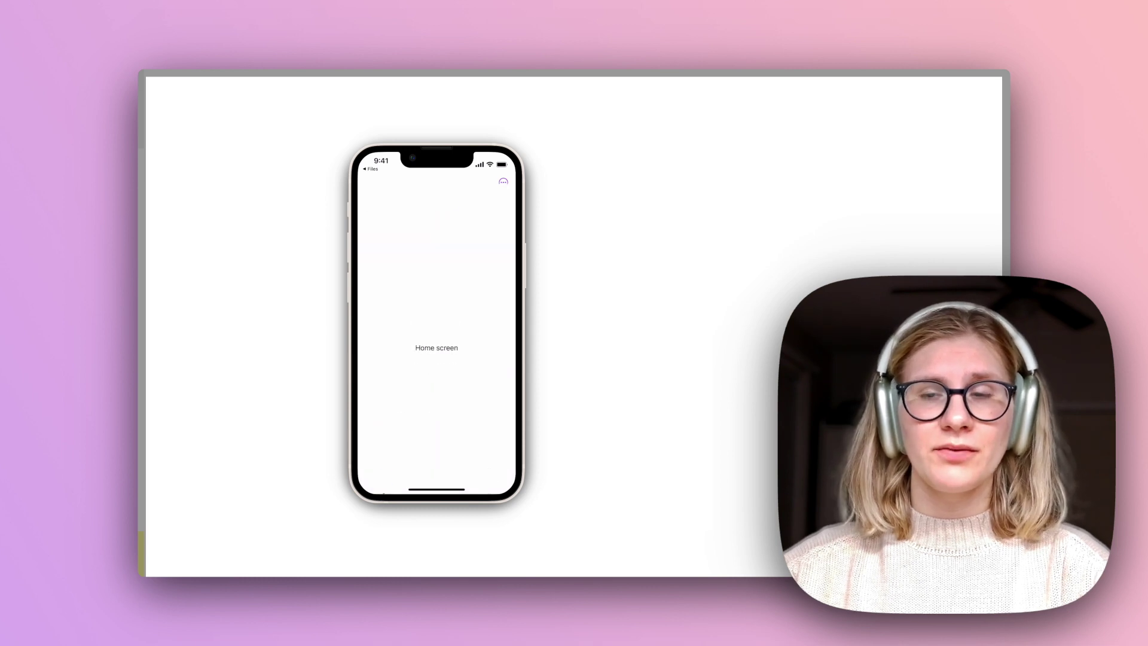
click(437, 469)
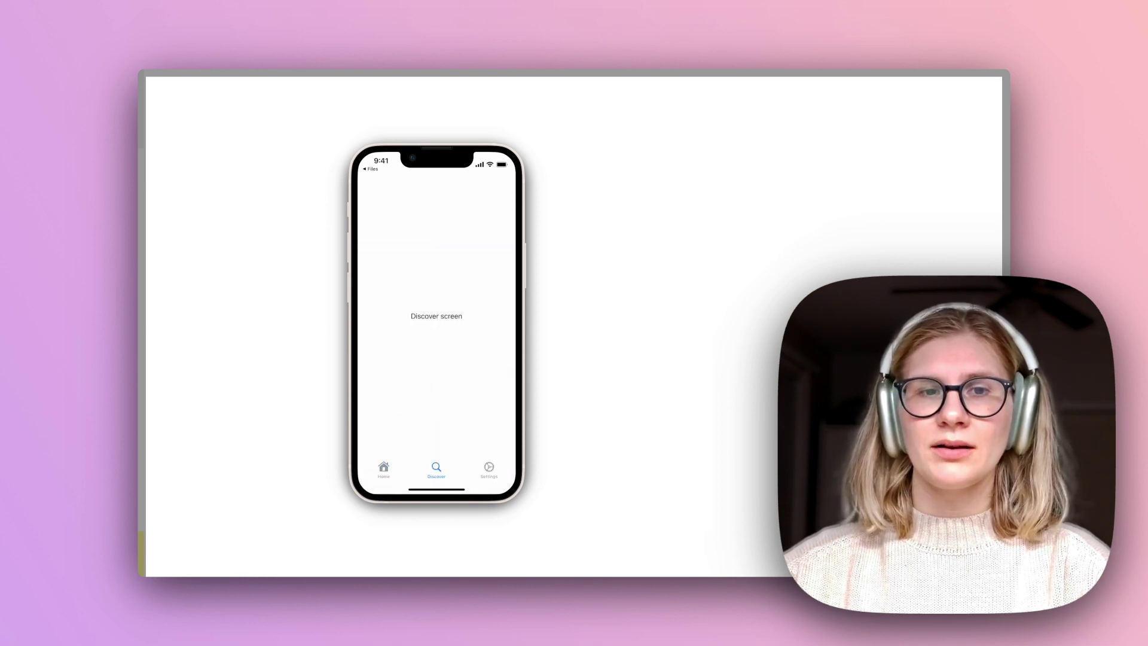
click(489, 469)
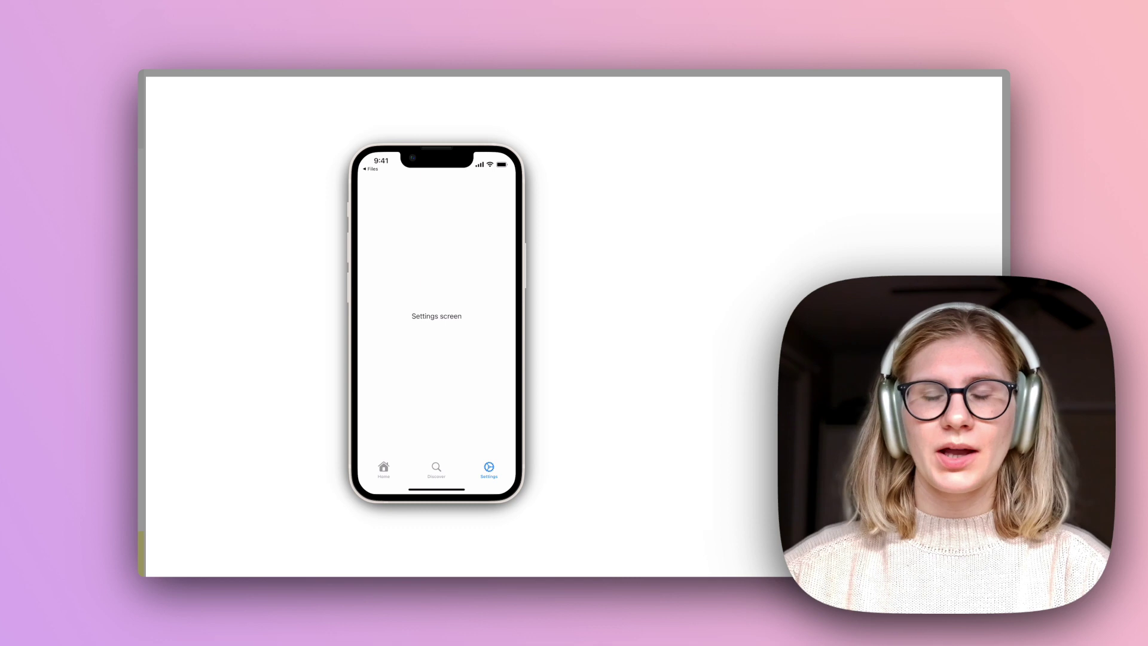
click(436, 468)
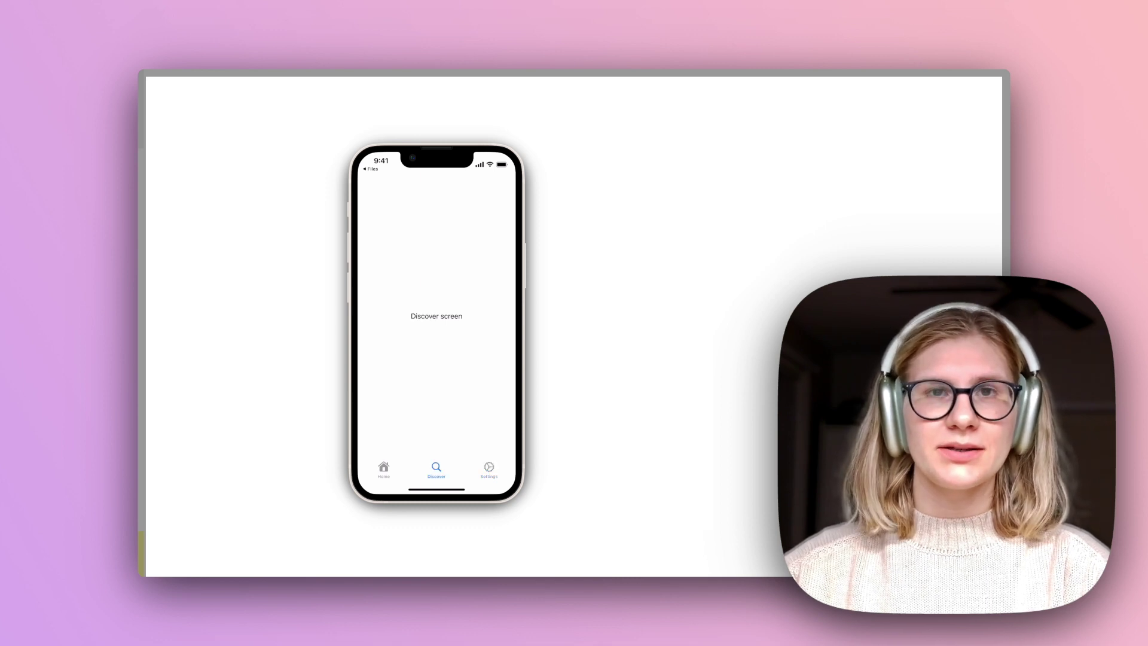
click(384, 469)
click(436, 469)
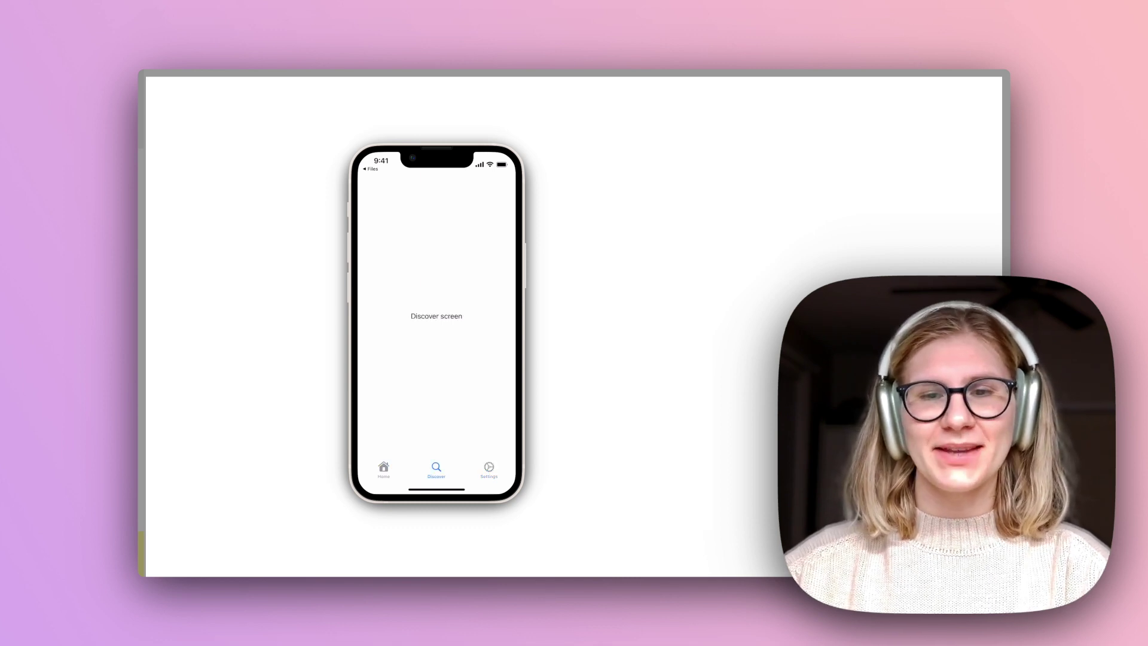
key(Escape)
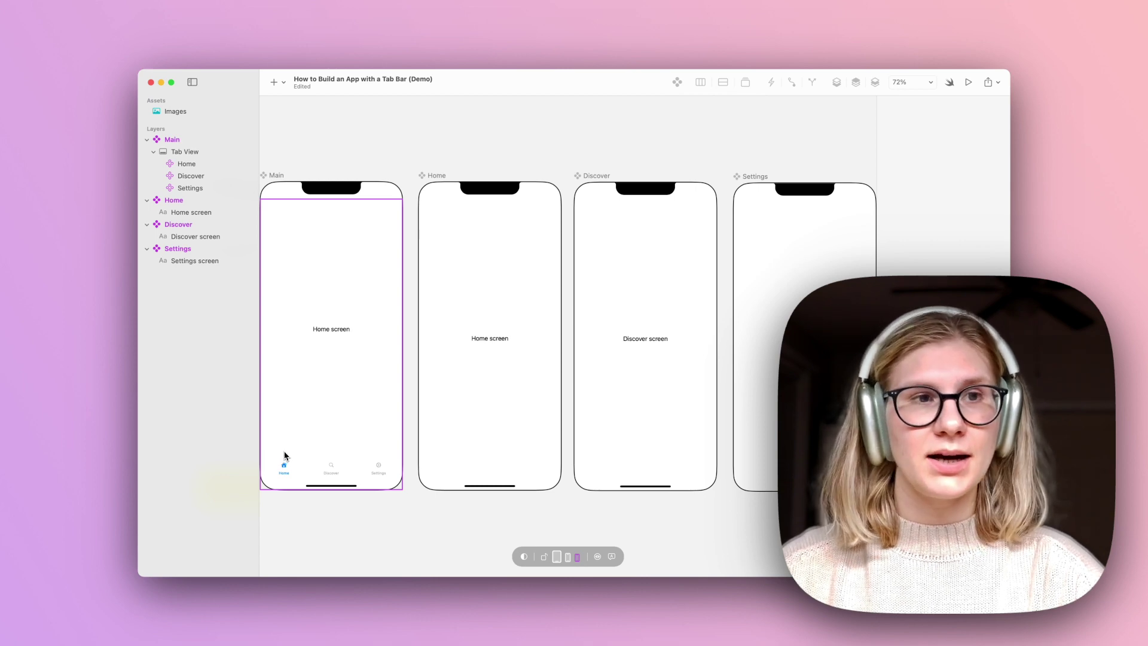
- Give Main's Tab View an orange Tint modifier and show its generated SwiftUI code
click(200, 155)
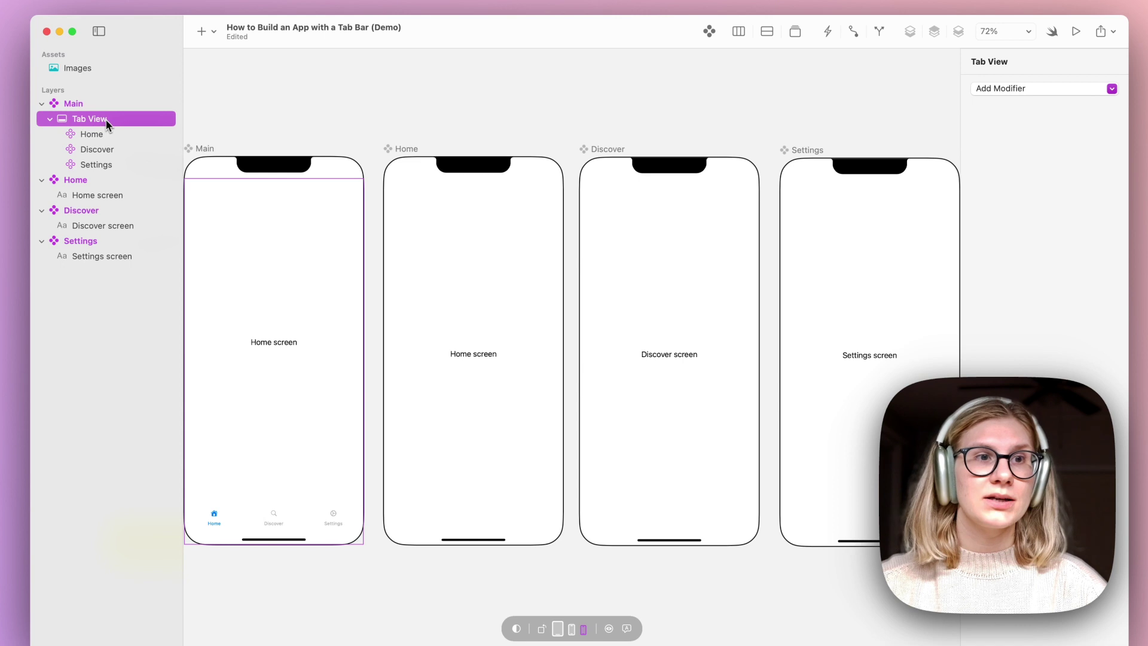
click(1018, 95)
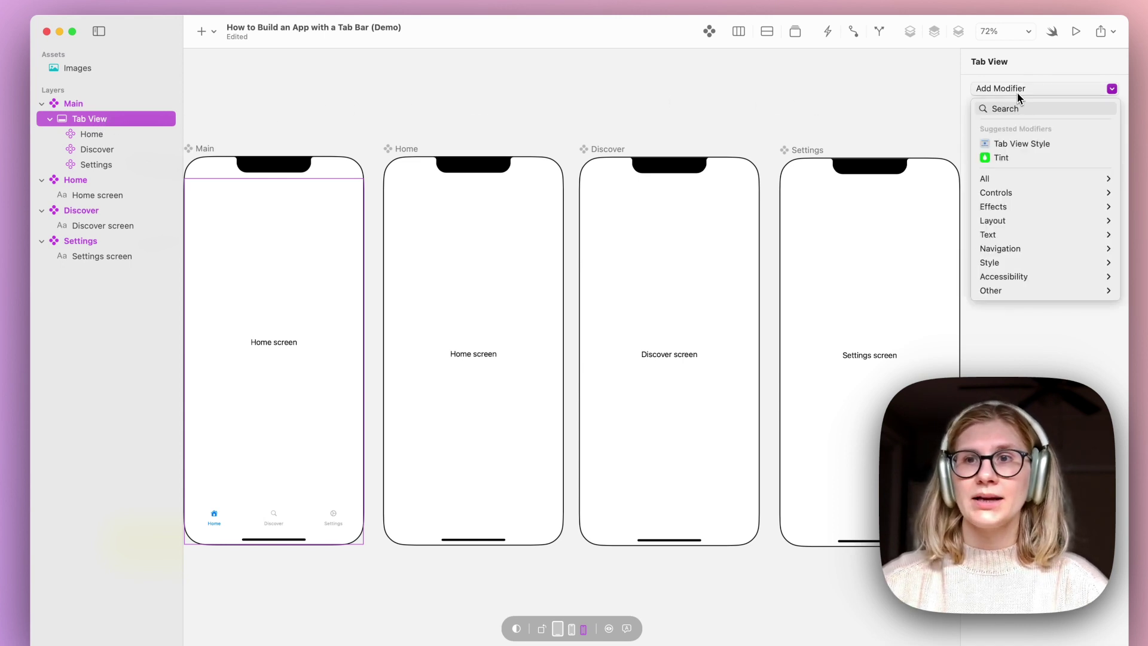
click(1008, 161)
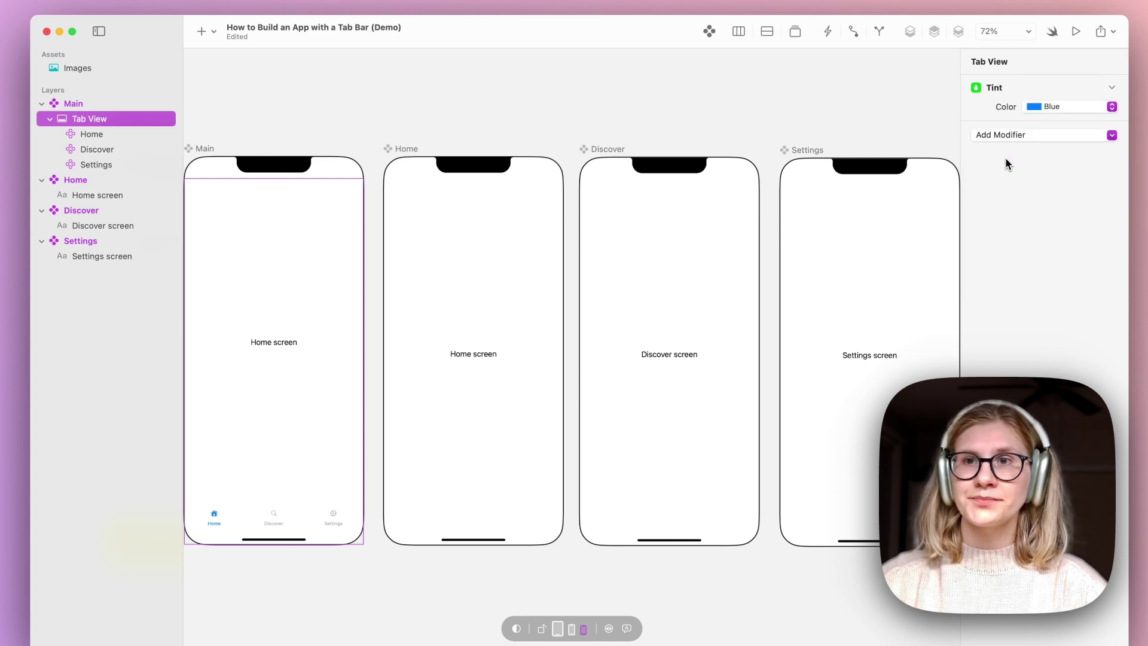
click(1092, 105)
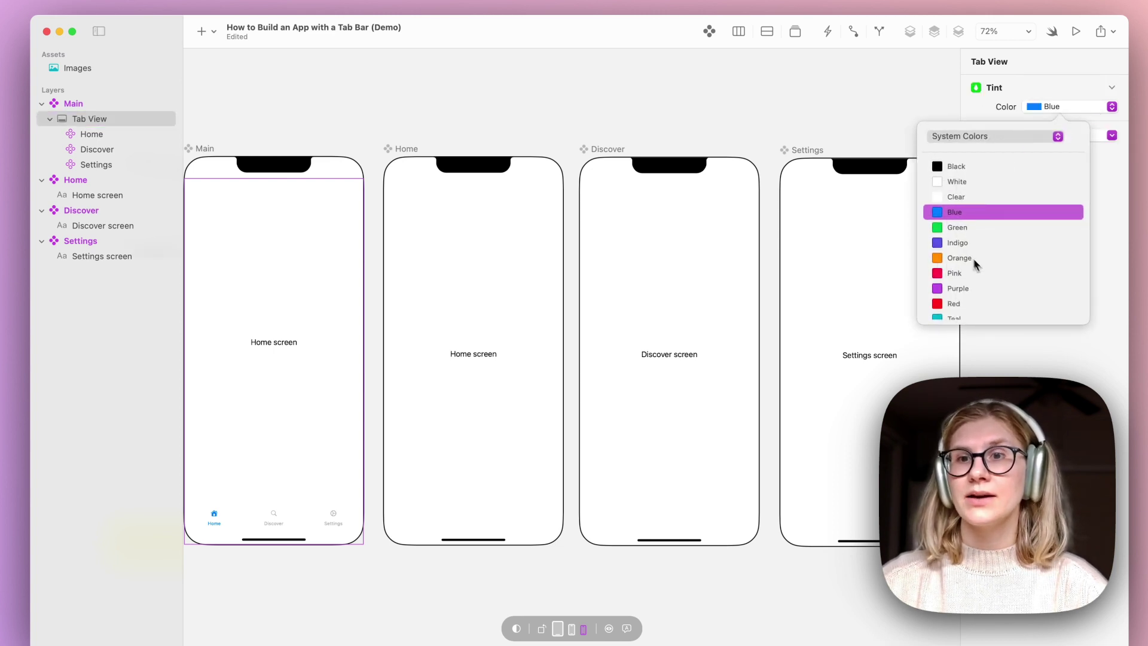
click(997, 261)
click(1054, 137)
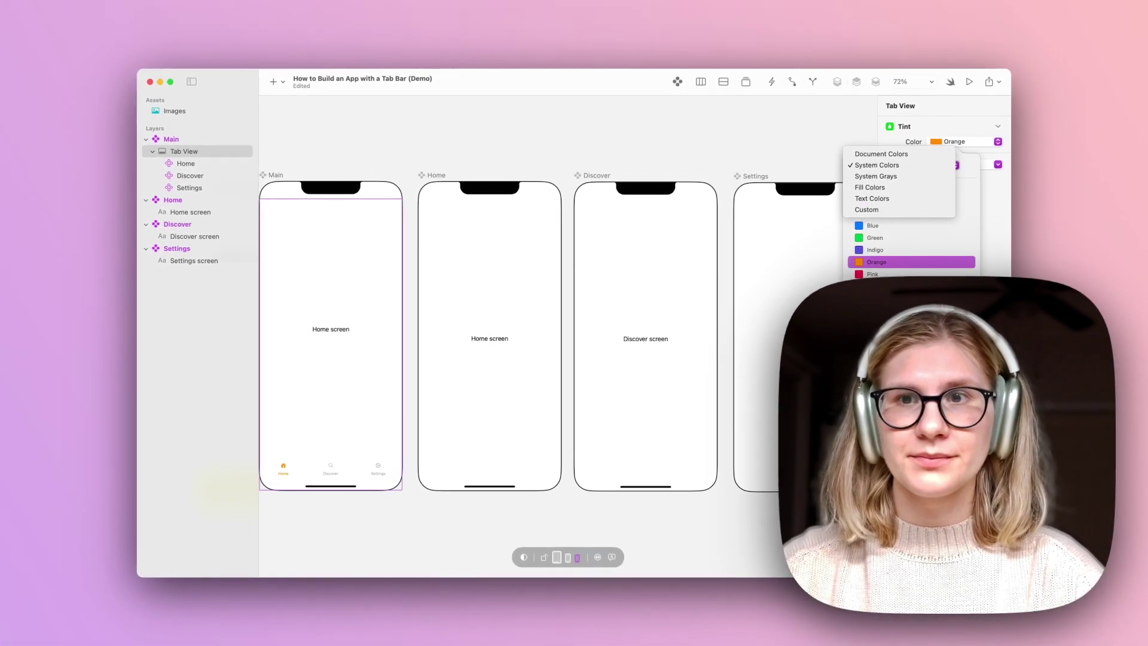
key(Escape)
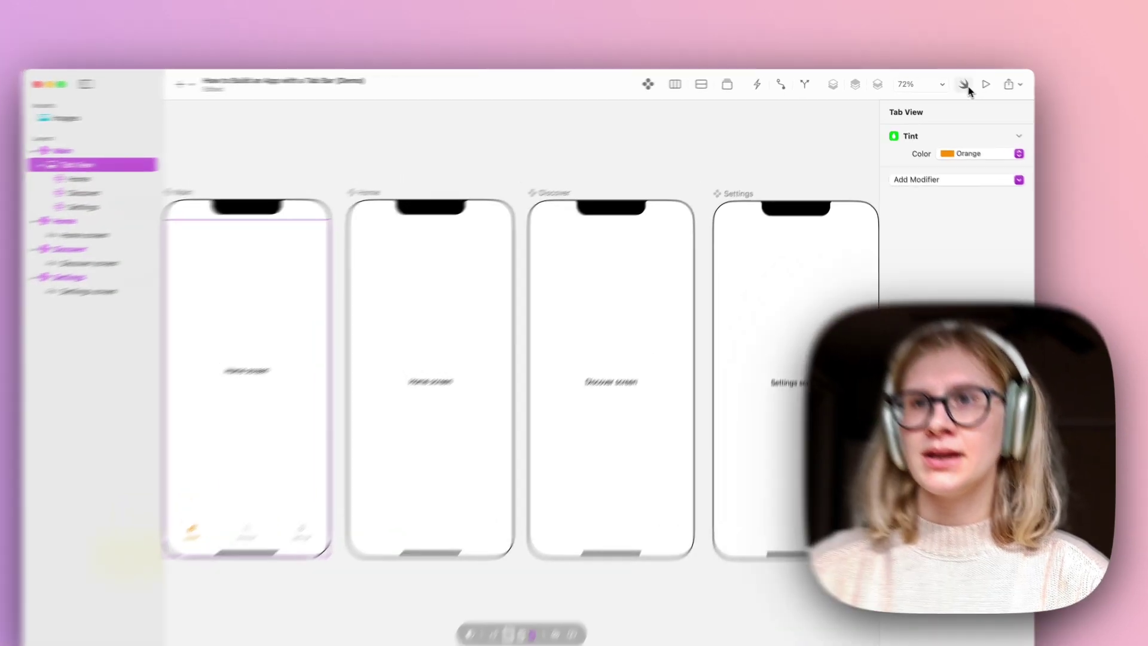
click(950, 84)
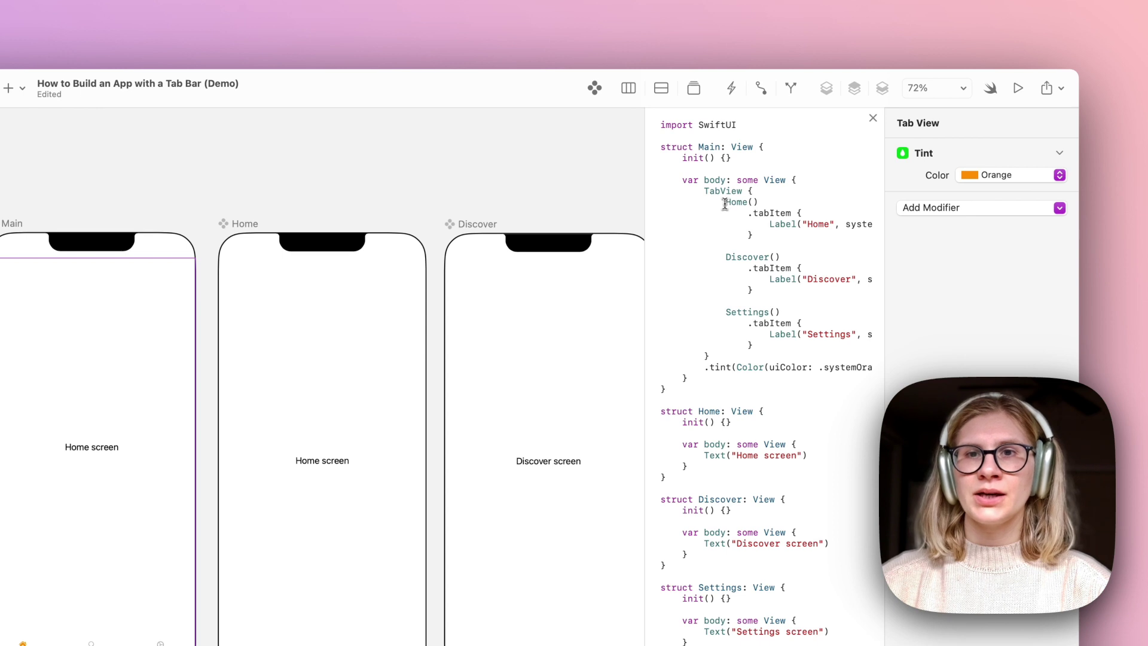
drag(725, 203, 808, 209)
scroll(806, 226, right, 5)
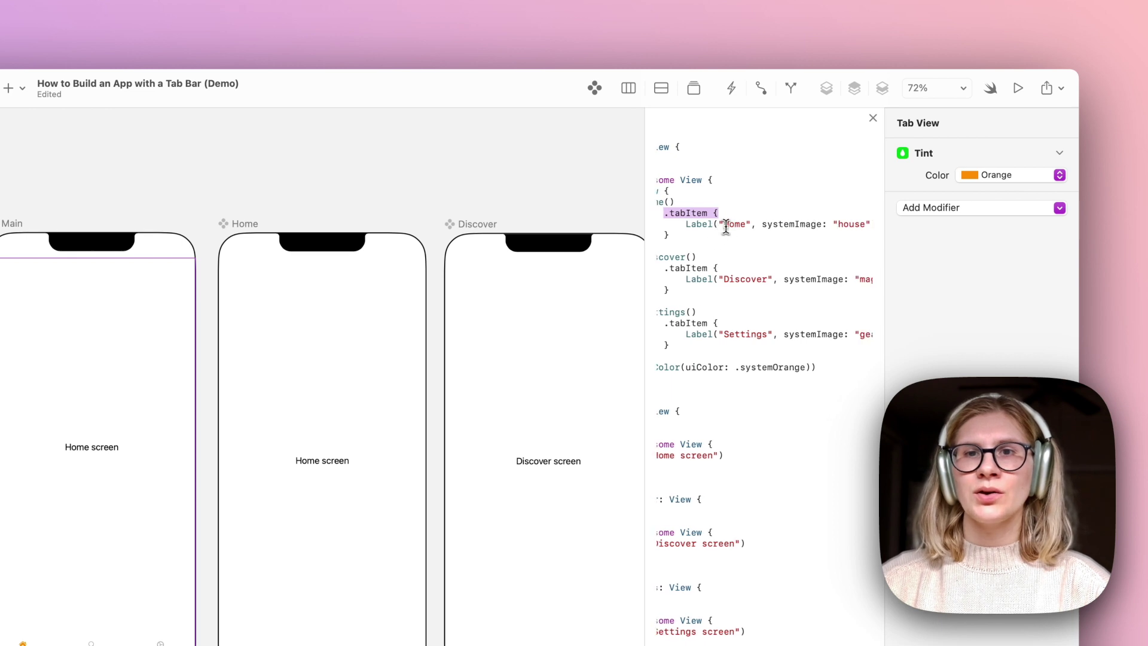
drag(718, 225, 749, 225)
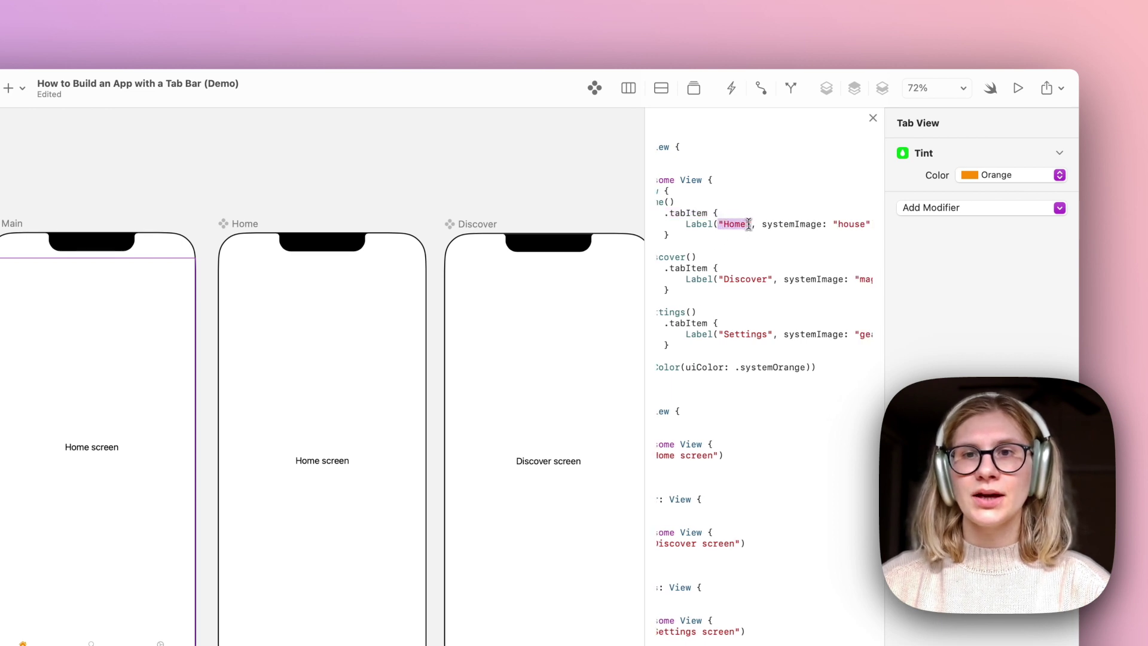
scroll(834, 230, right, 2)
scroll(816, 223, right, 1)
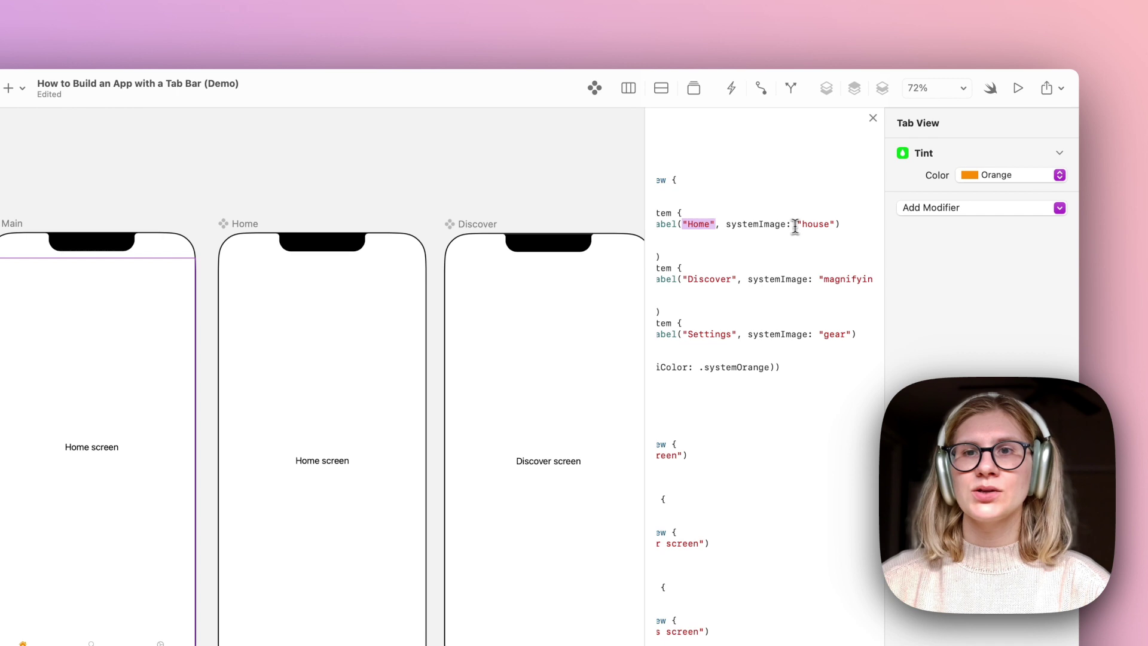
drag(835, 223, 730, 223)
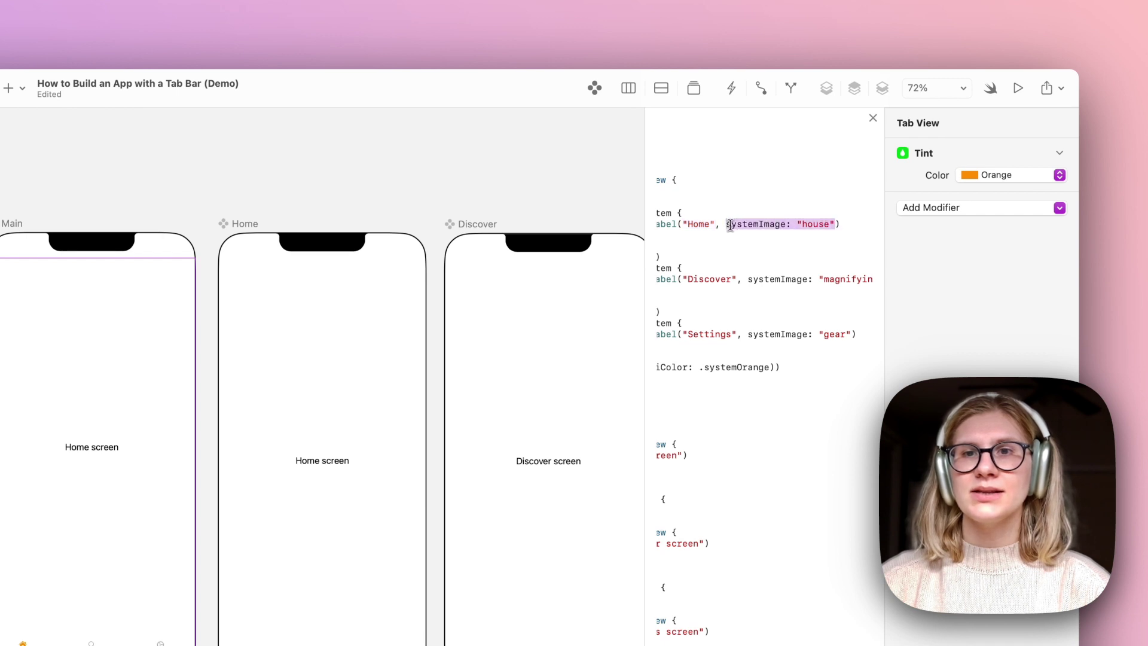
scroll(735, 228, left, 5)
click(735, 228)
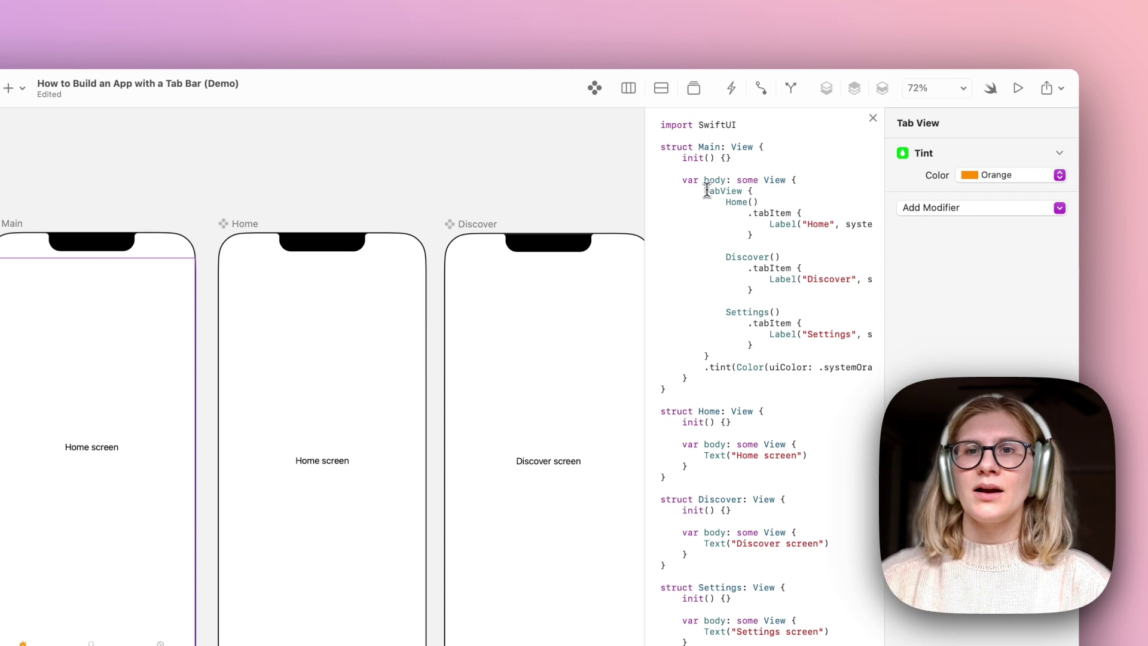
drag(705, 190, 715, 355)
scroll(715, 355, right, 2)
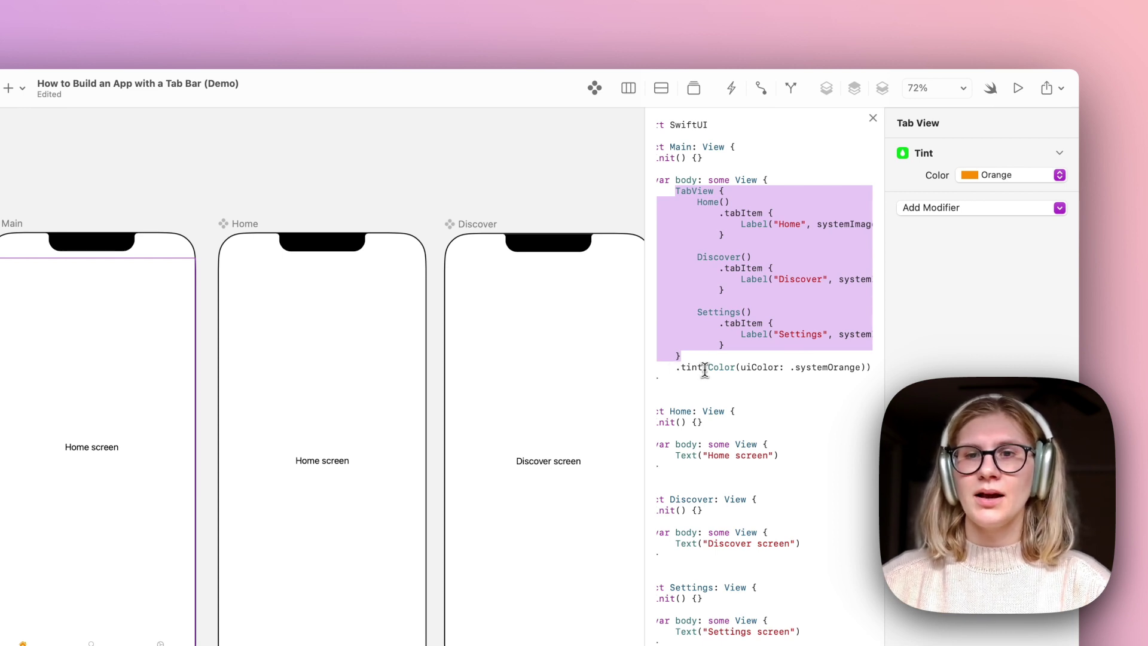
scroll(735, 366, right, 2)
scroll(753, 366, left, 4)
click(838, 366)
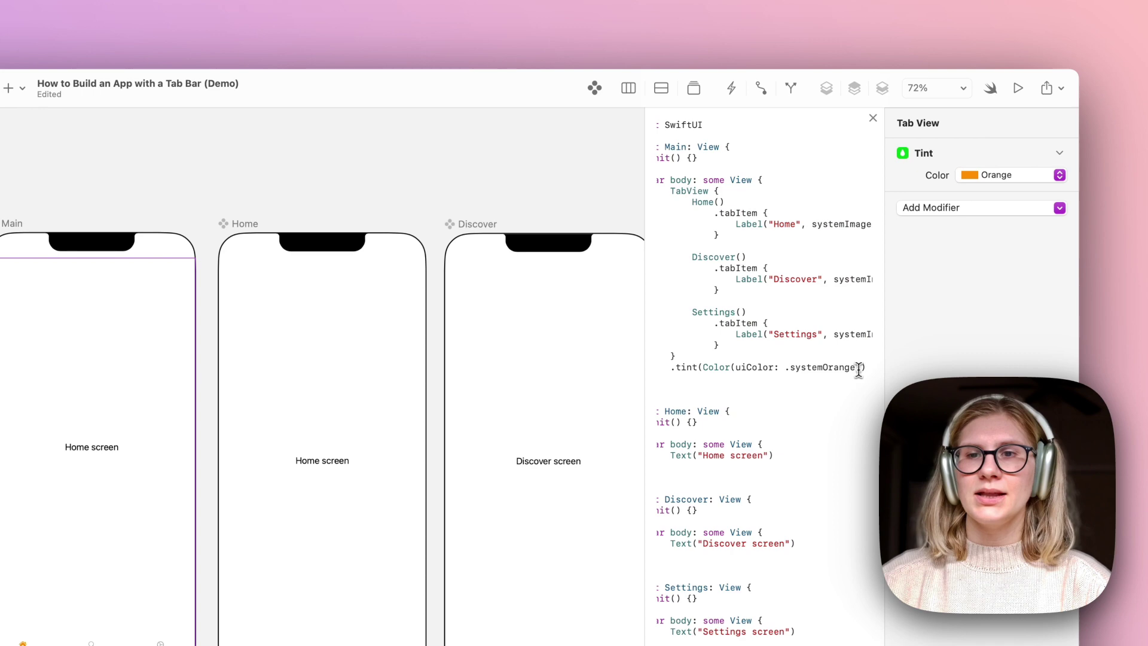
double_click(821, 367)
click(764, 309)
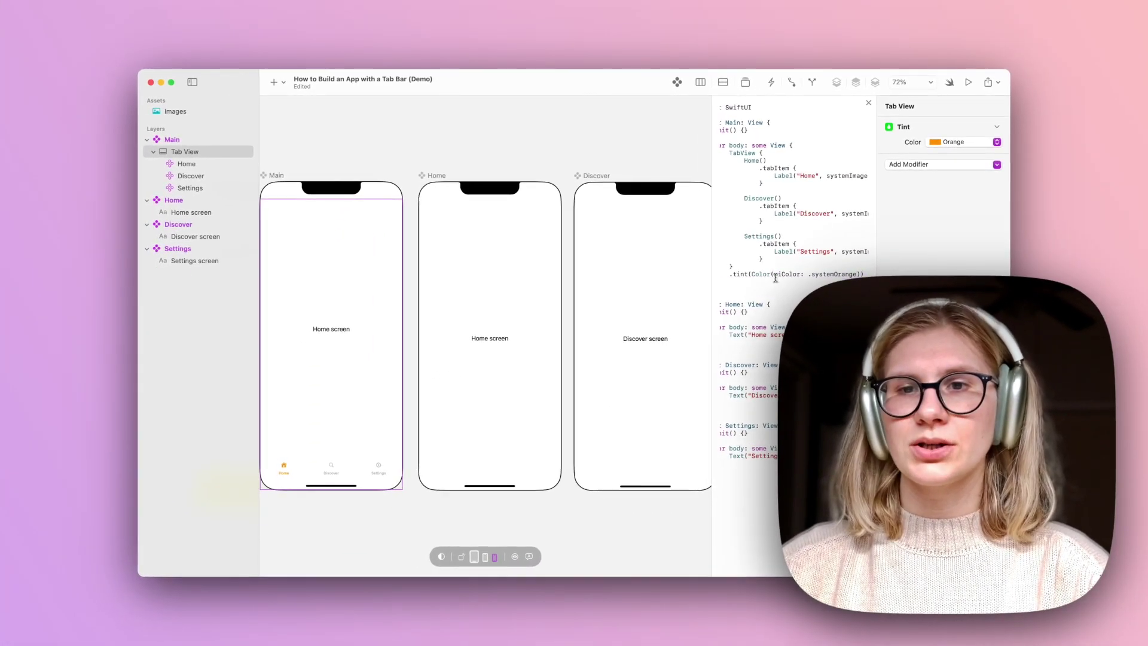
key(Escape)
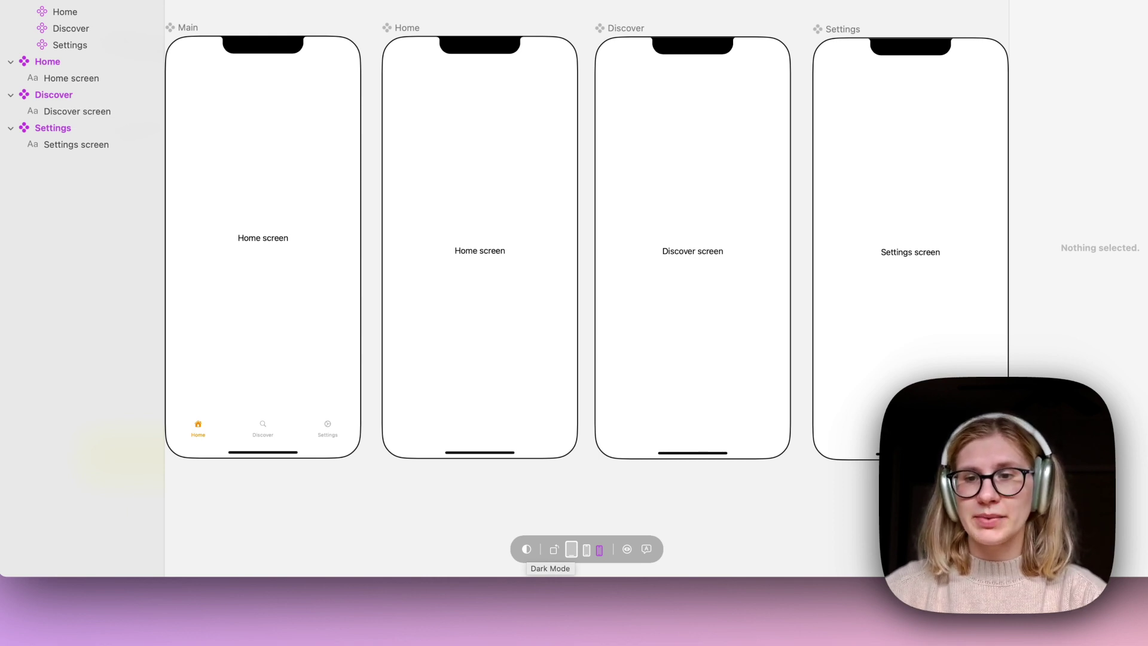
- Preview all screens in dark mode, then switch them back to light mode
click(527, 549)
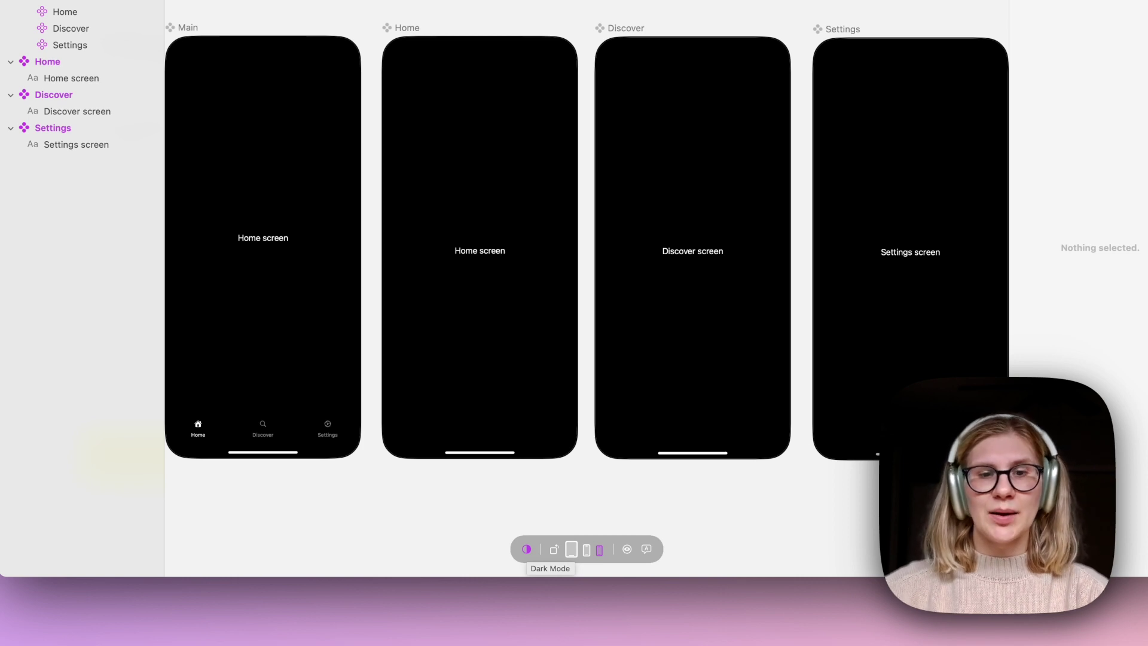
click(526, 549)
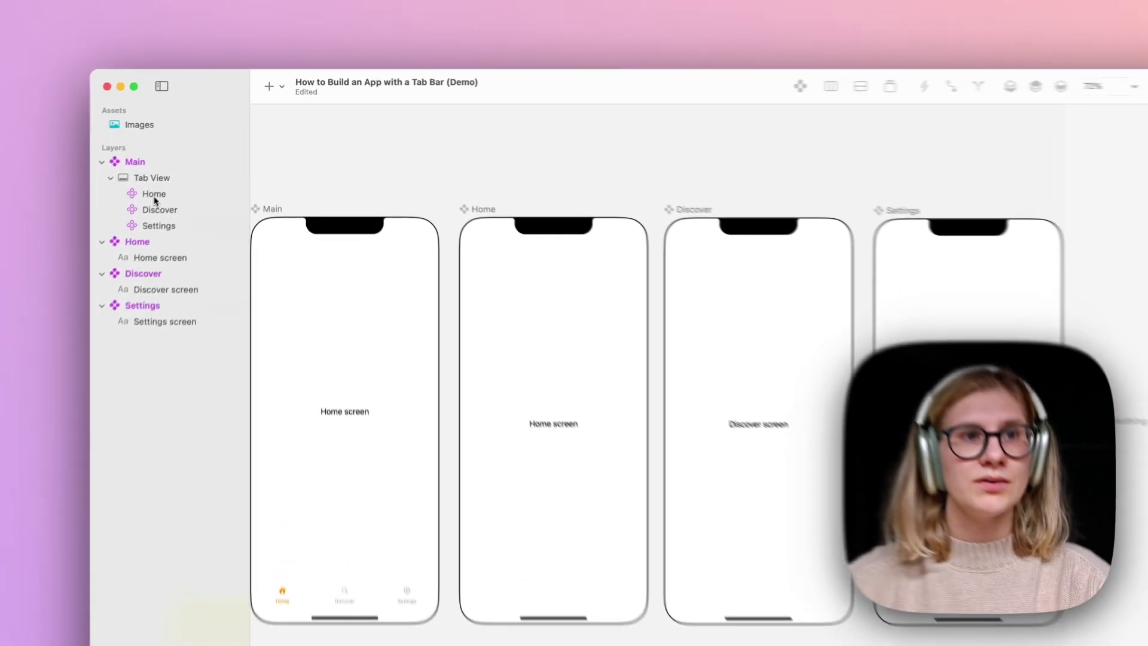
- Select the Home tab item under Tab View in the Layers panel
click(187, 166)
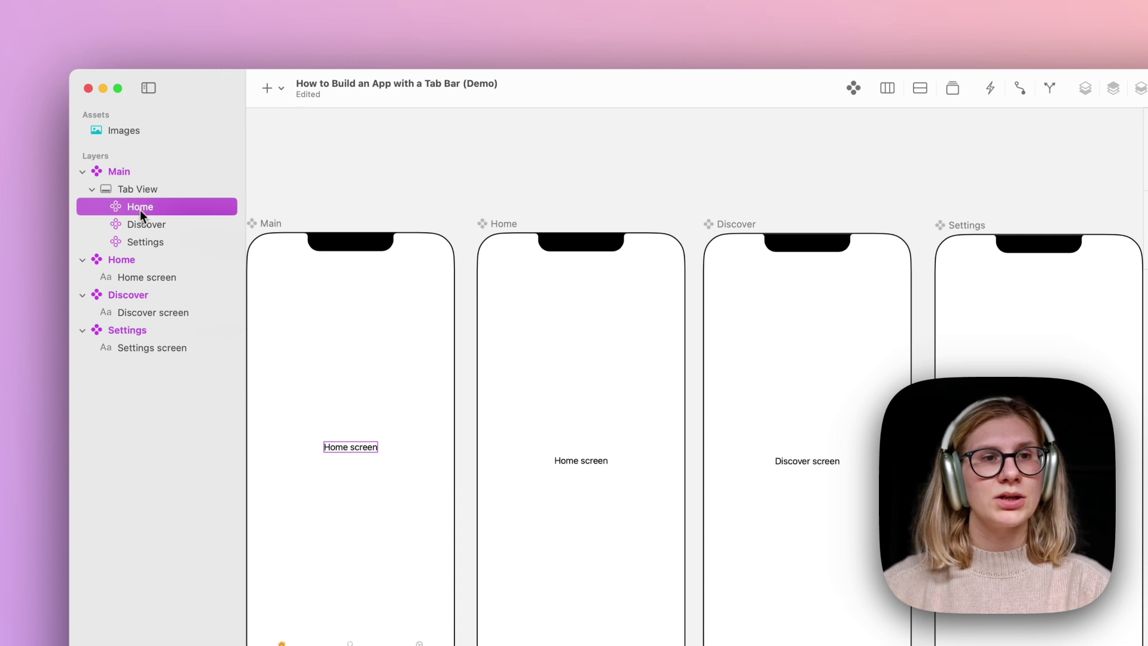
- Give Home, Discover and Settings a Toolbar Background Visibility of Visible, including Navigation Bar
shift+click(146, 242)
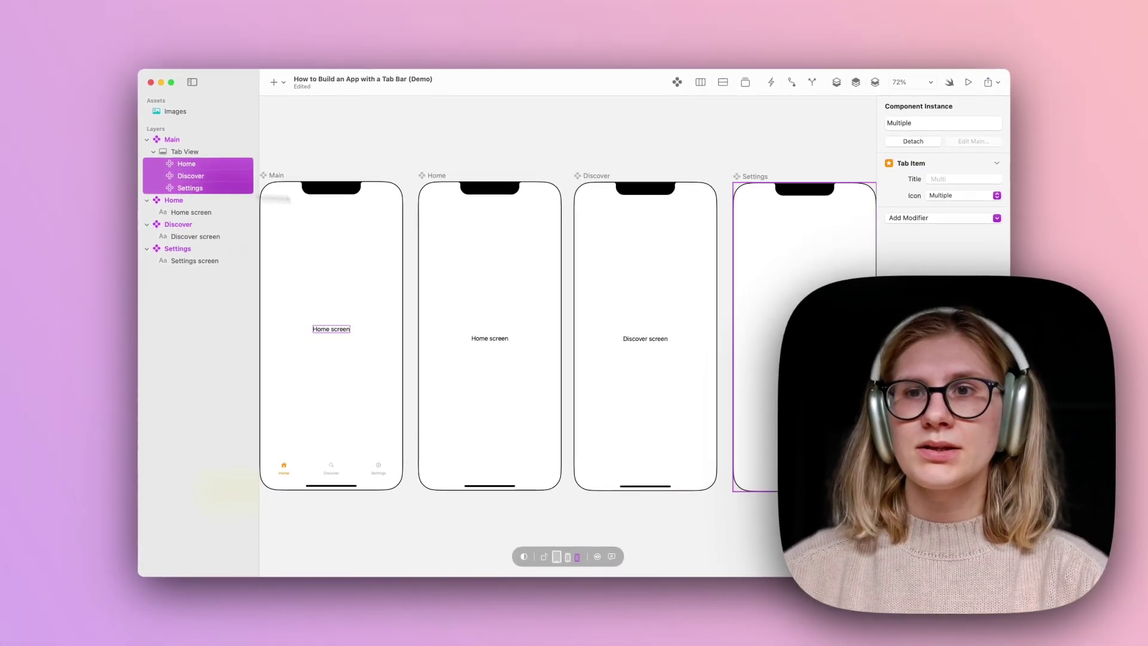
click(938, 220)
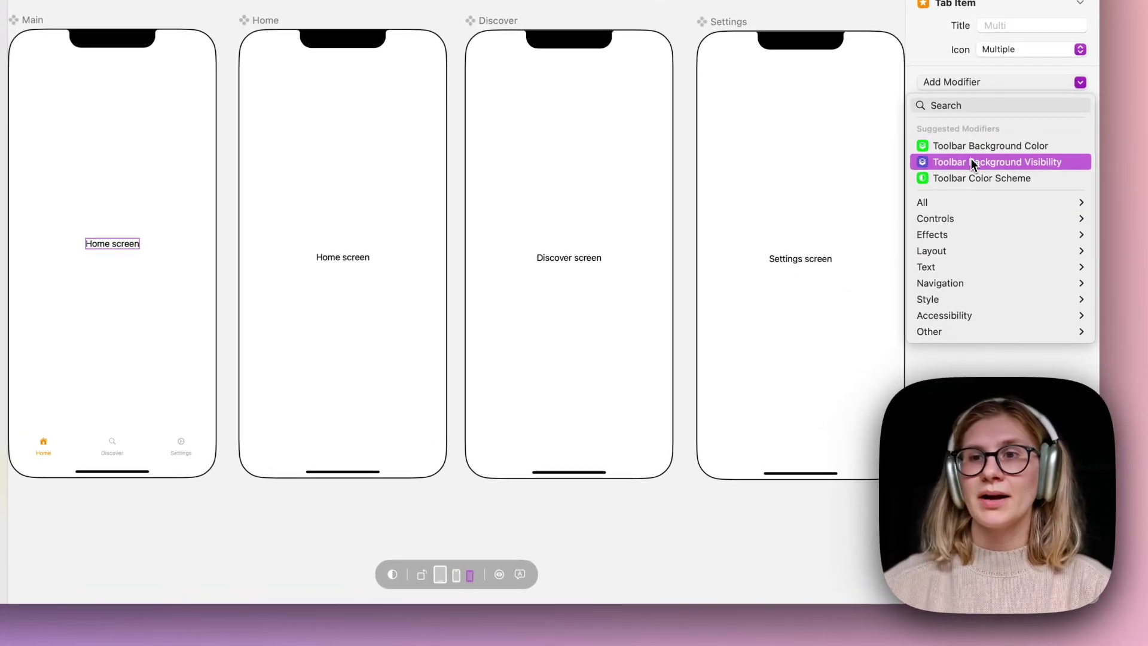
click(970, 161)
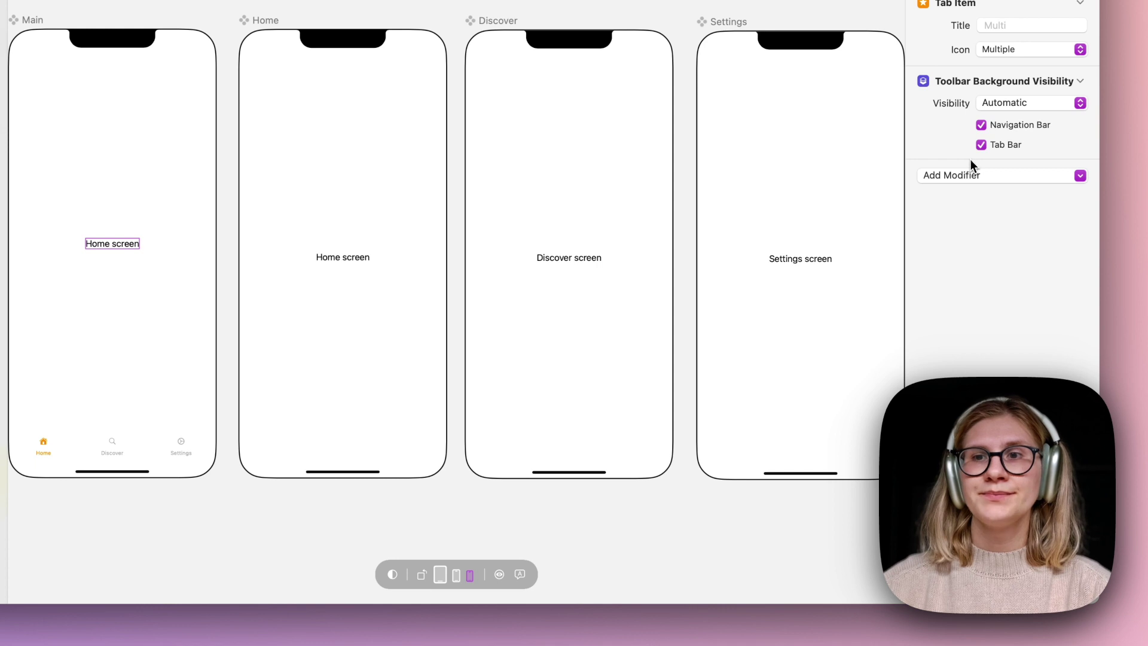
click(1038, 105)
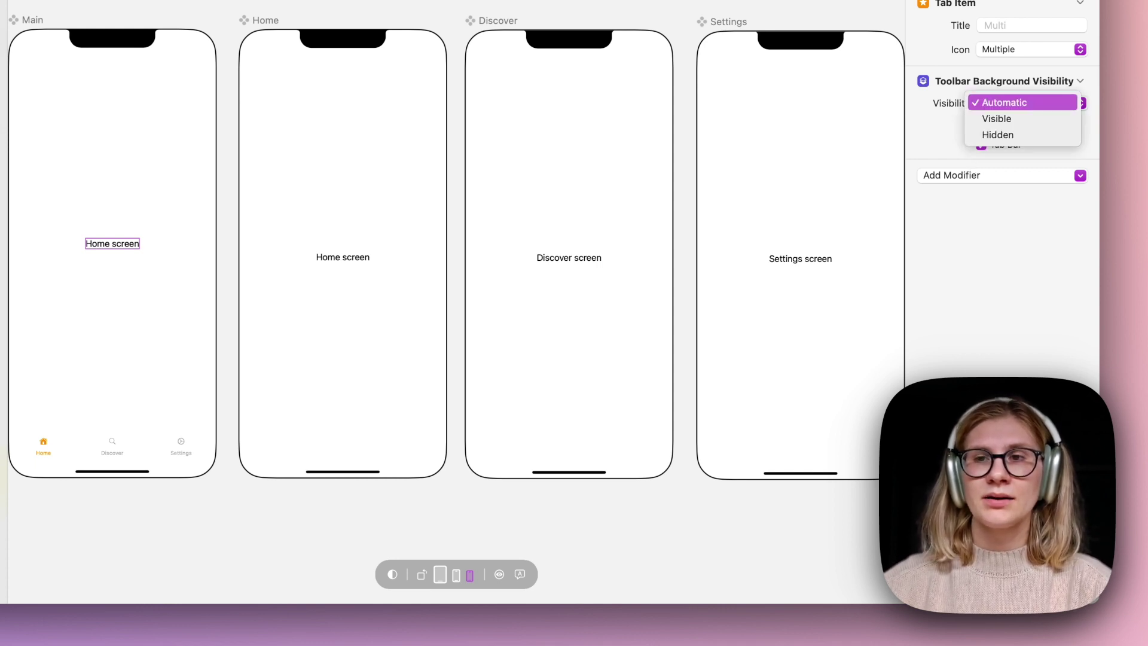
click(1010, 124)
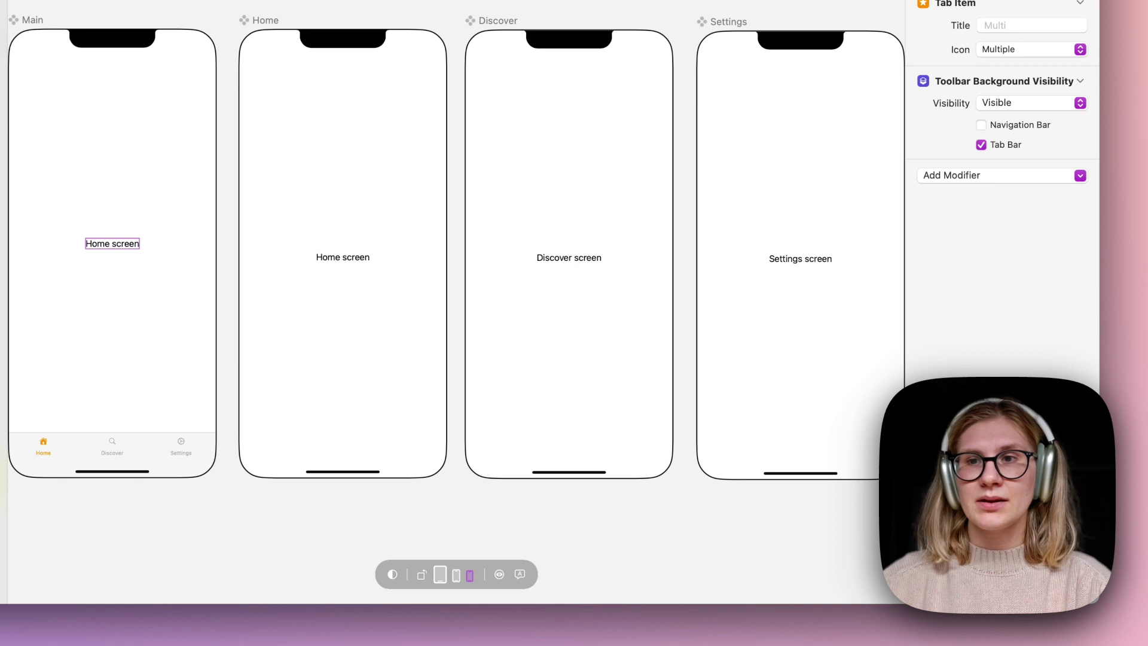
click(981, 125)
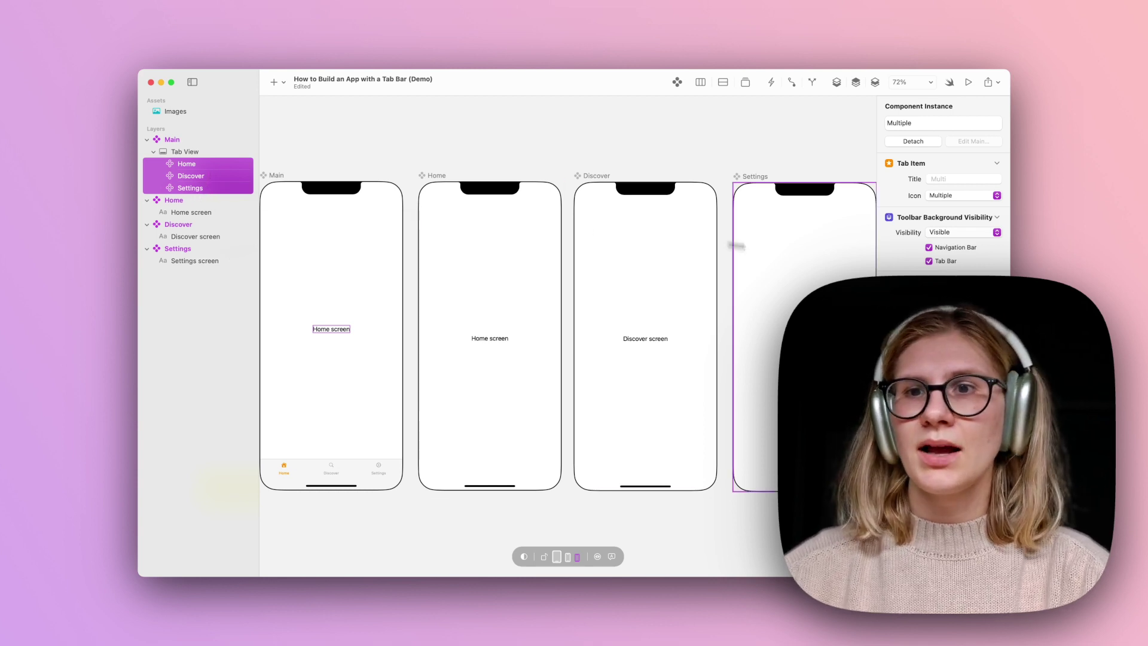
- Add a Green system Toolbar Background Color, with Navigation Bar unticked so only the Tab Bar applies
click(914, 282)
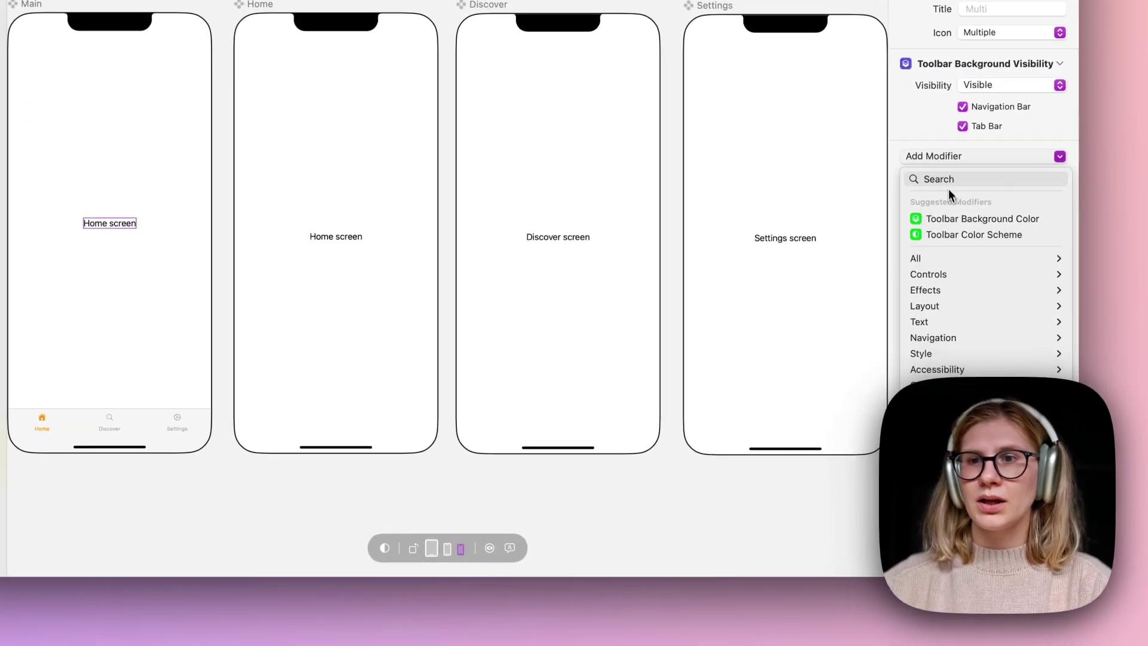
click(960, 219)
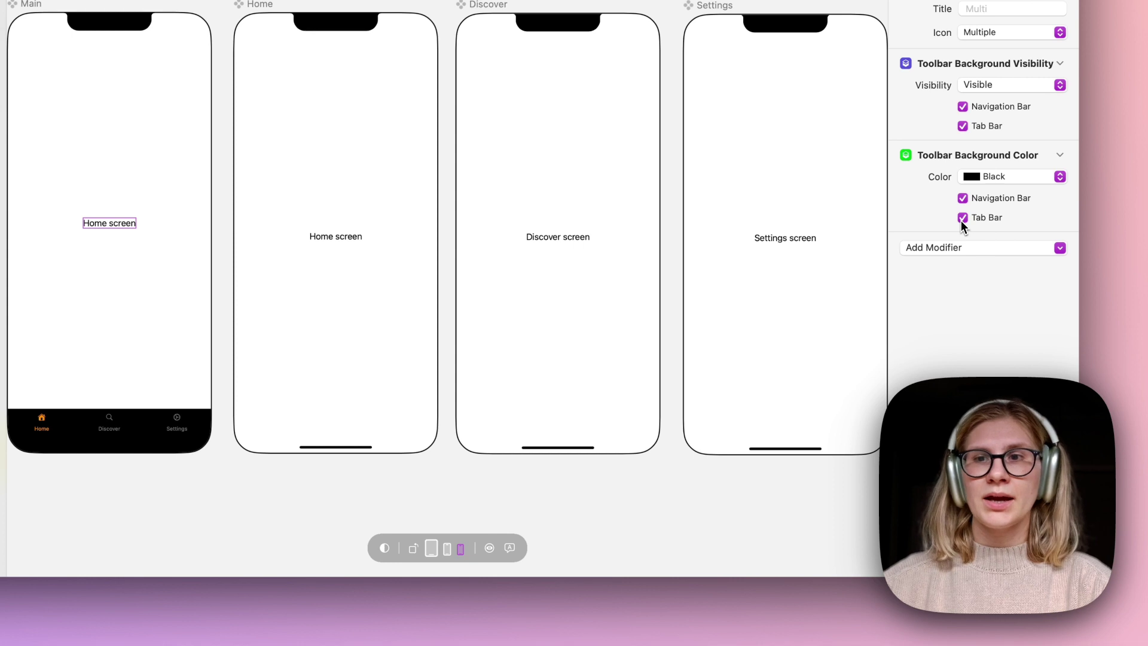
click(1013, 180)
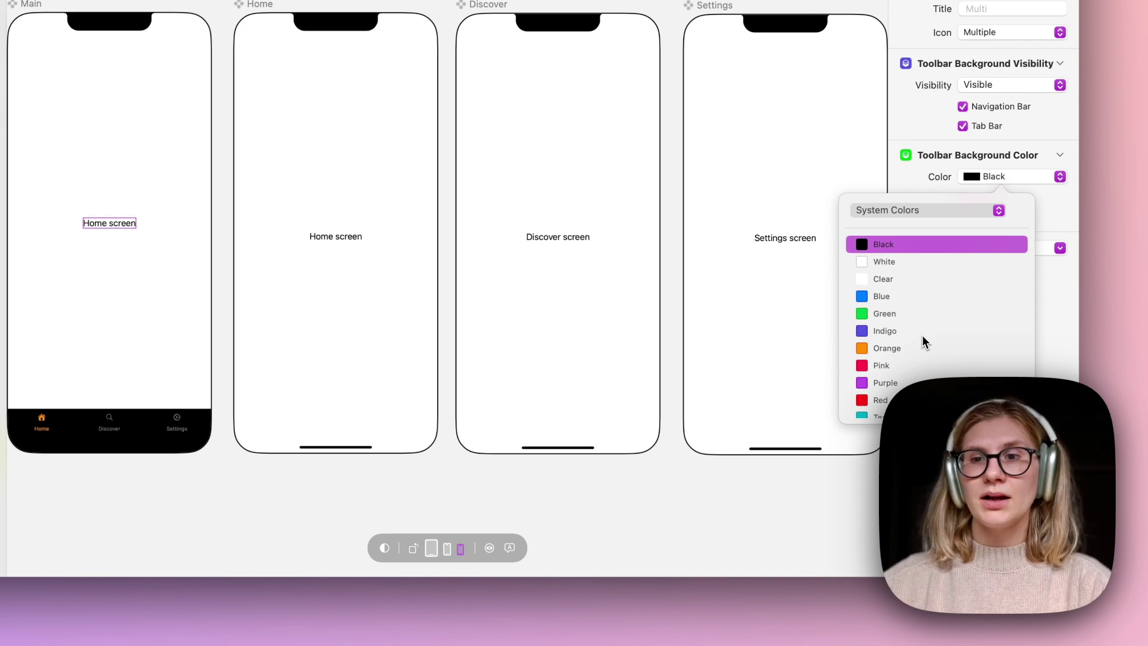
click(899, 317)
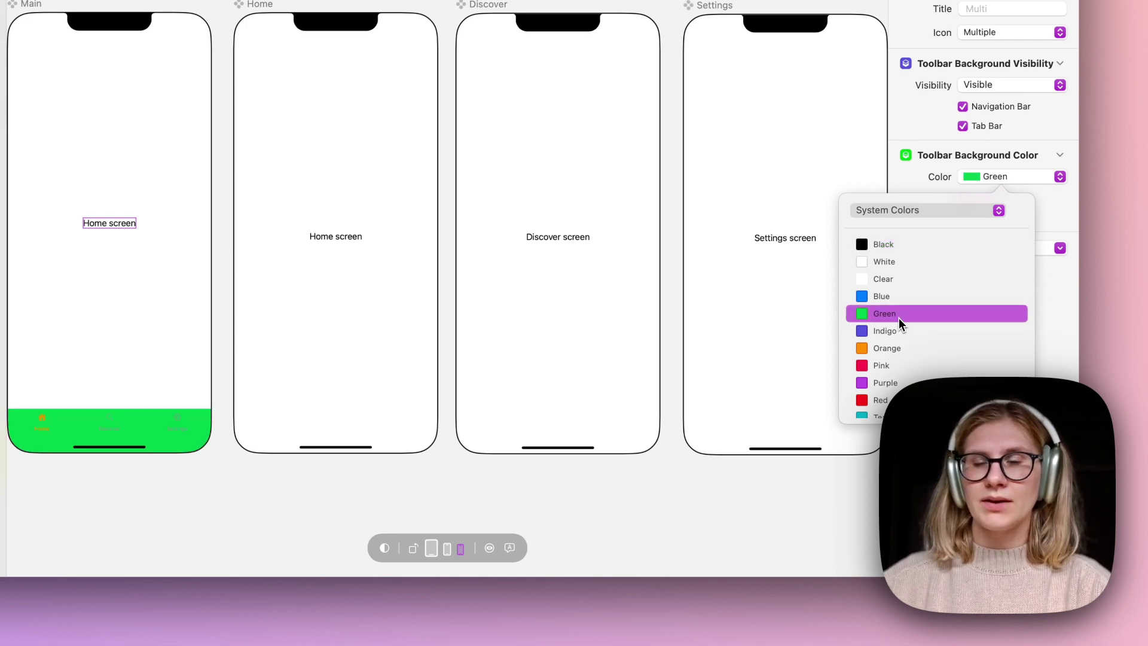
click(1056, 278)
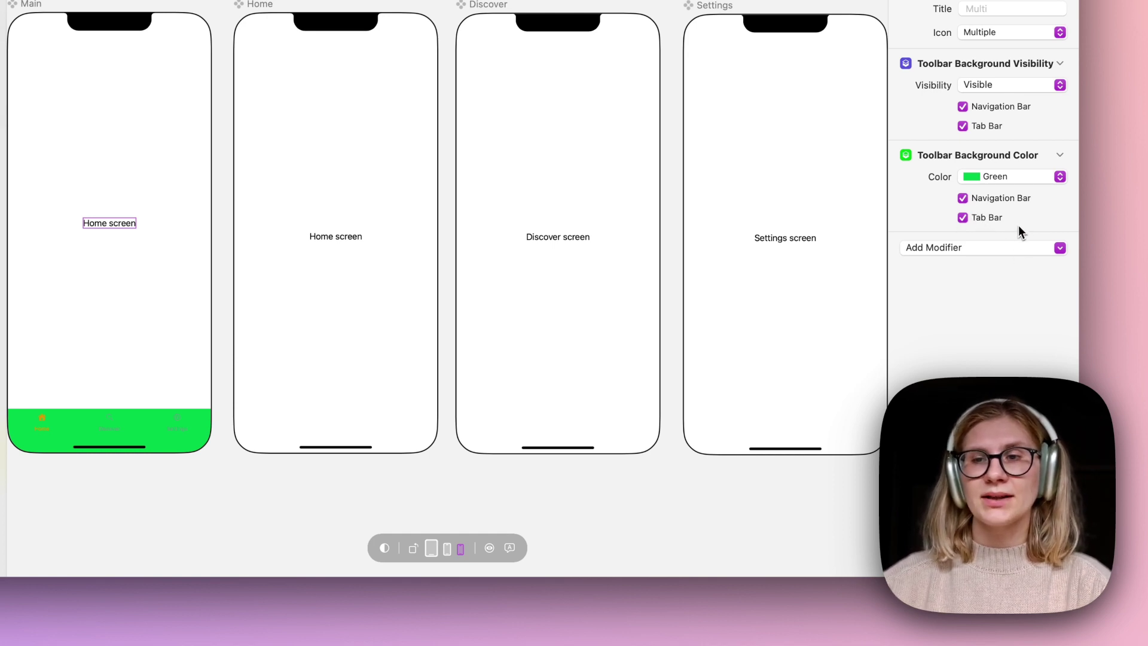
click(964, 199)
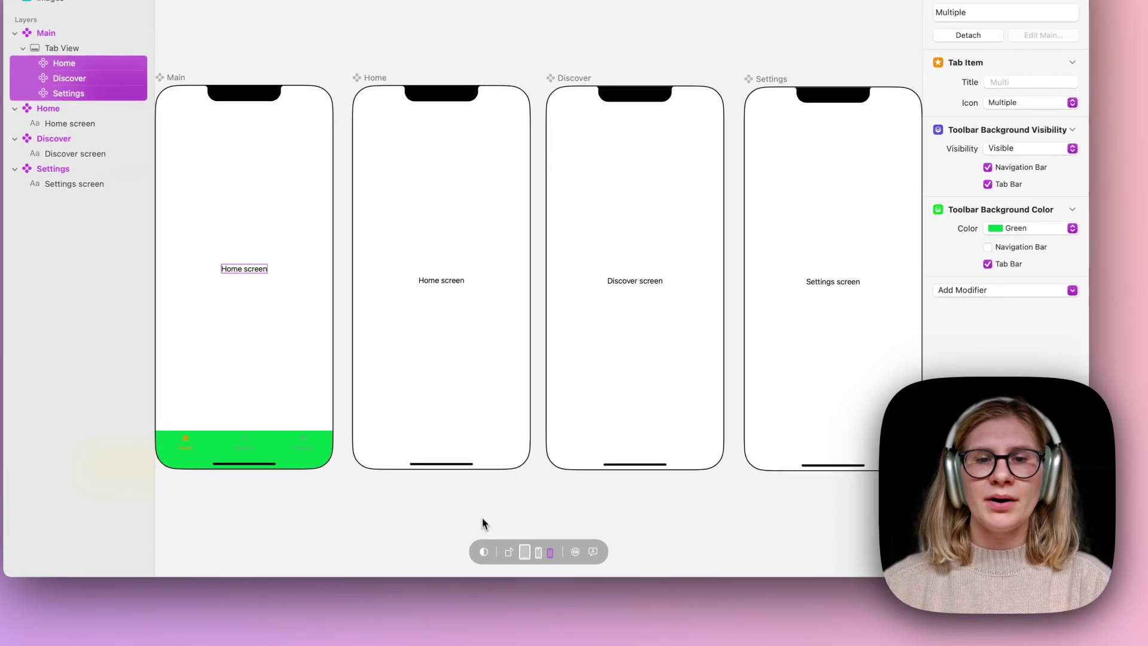
- Check the green tab bar in dark mode, then add a Toolbar Color Scheme modifier set to Light
click(484, 552)
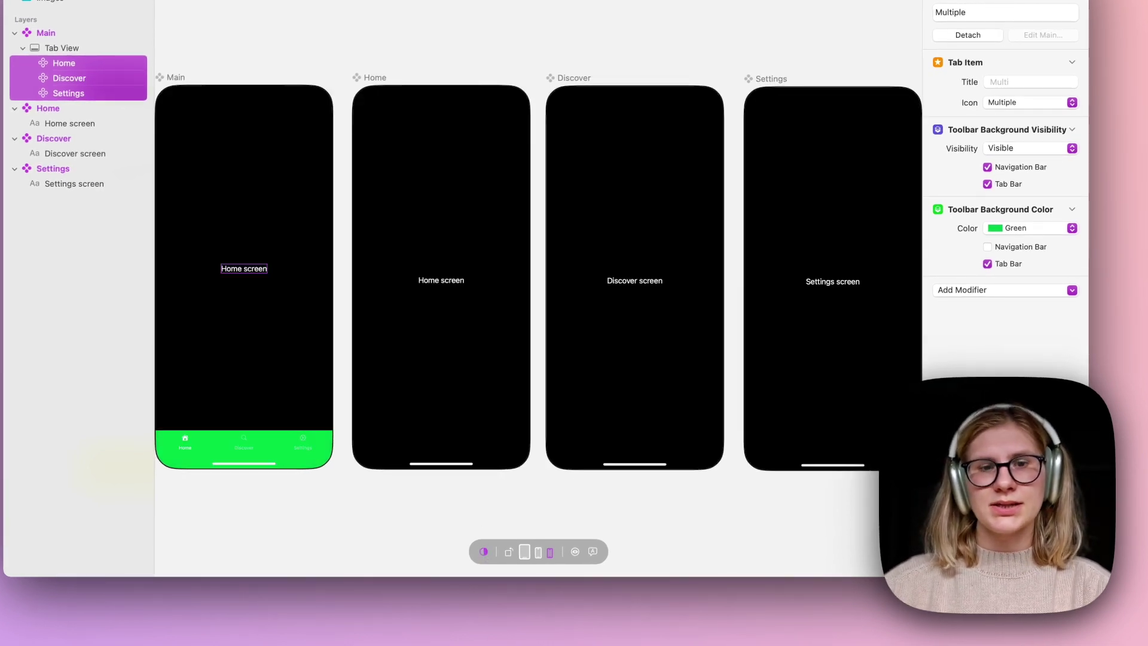
click(484, 552)
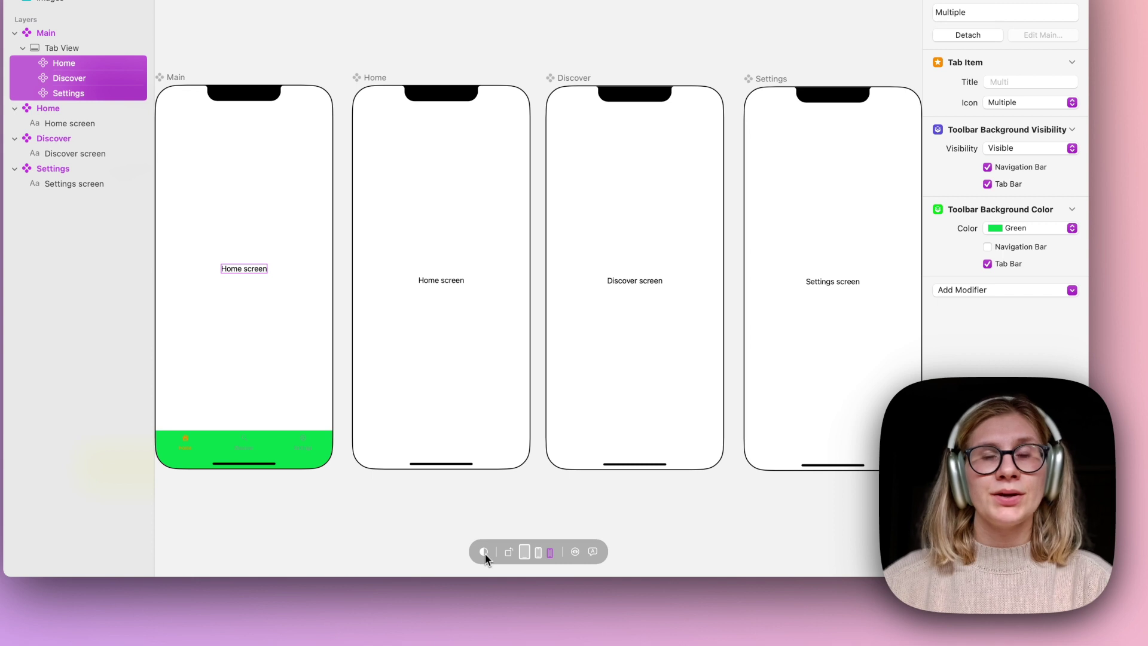
click(960, 290)
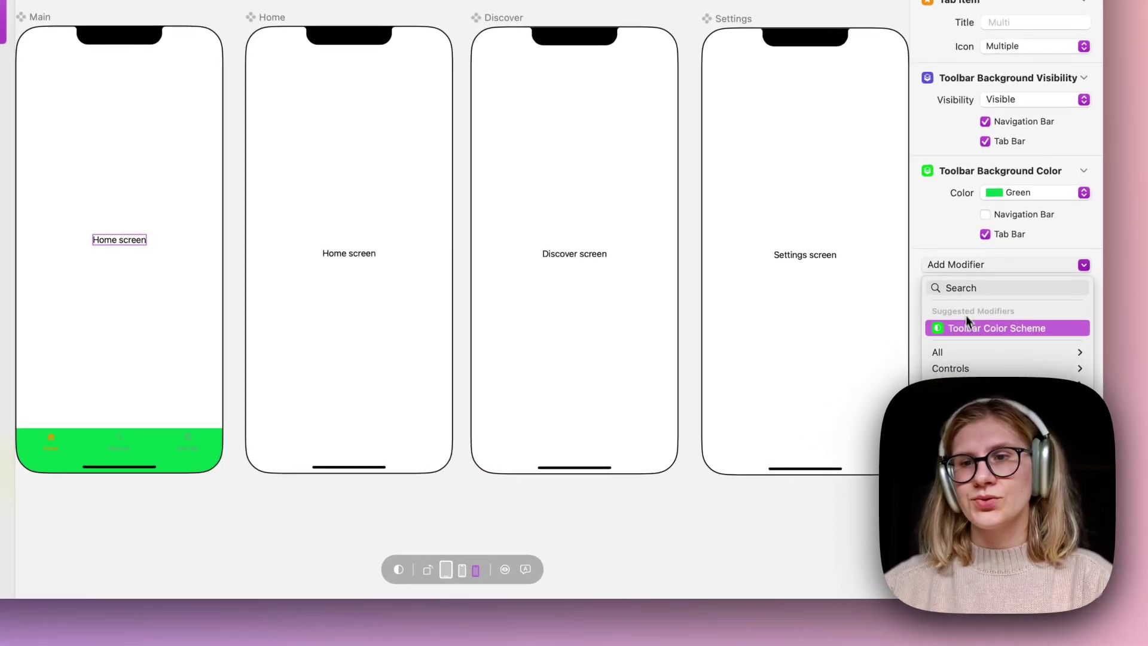
click(967, 328)
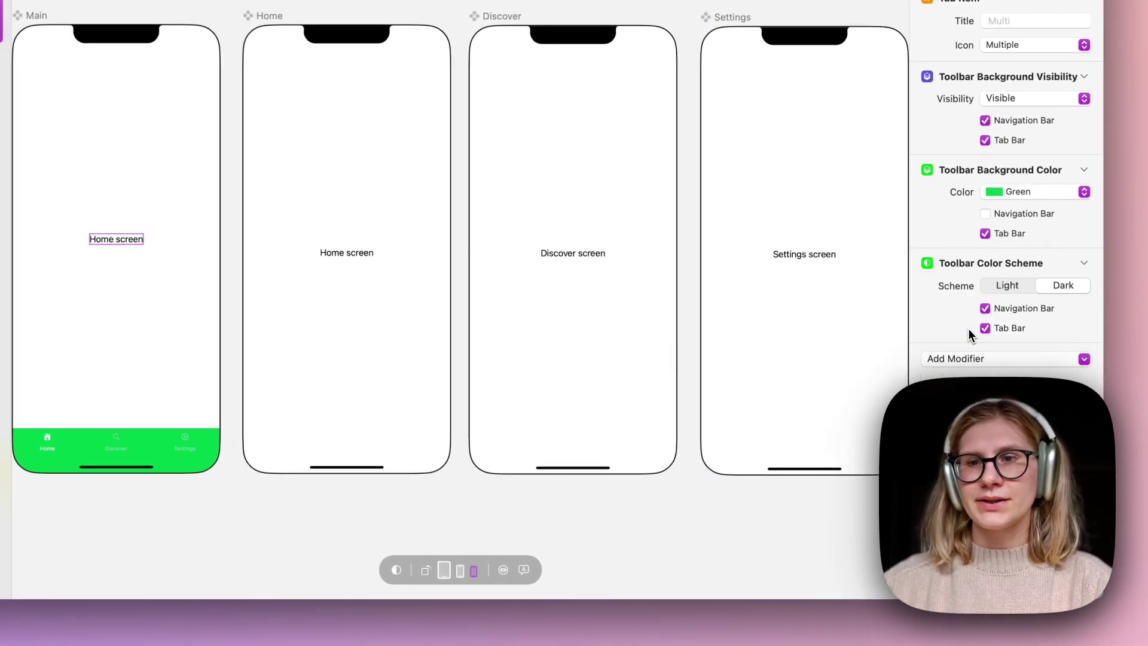
click(1006, 288)
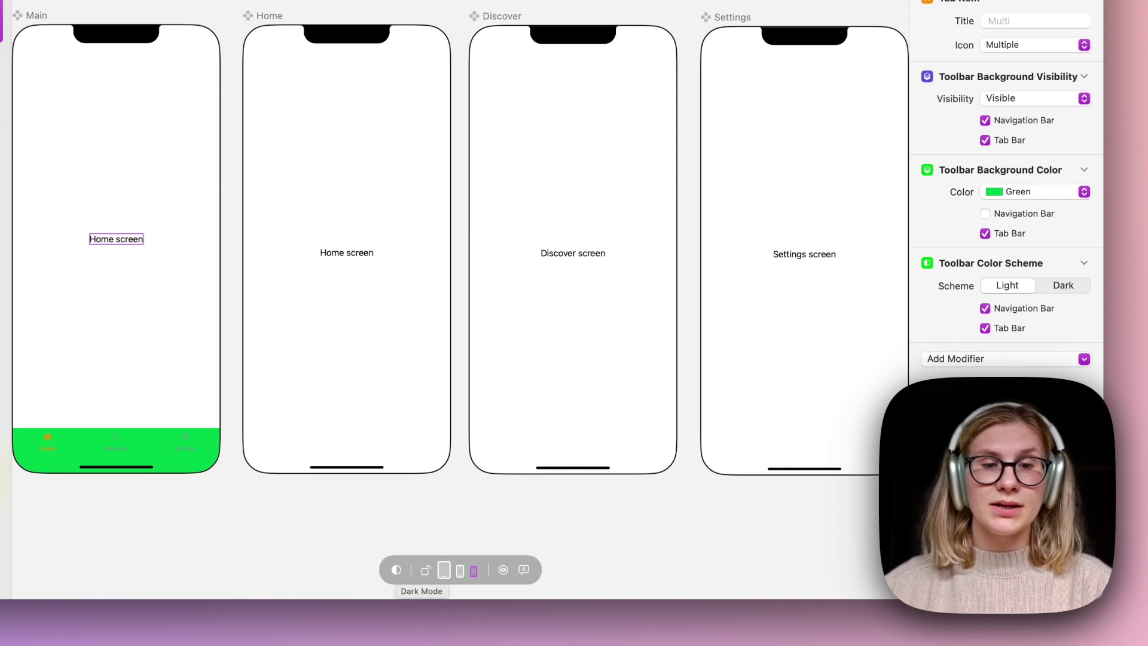
- Change the Toolbar Color Scheme to Dark, comparing light and dark previews
click(396, 570)
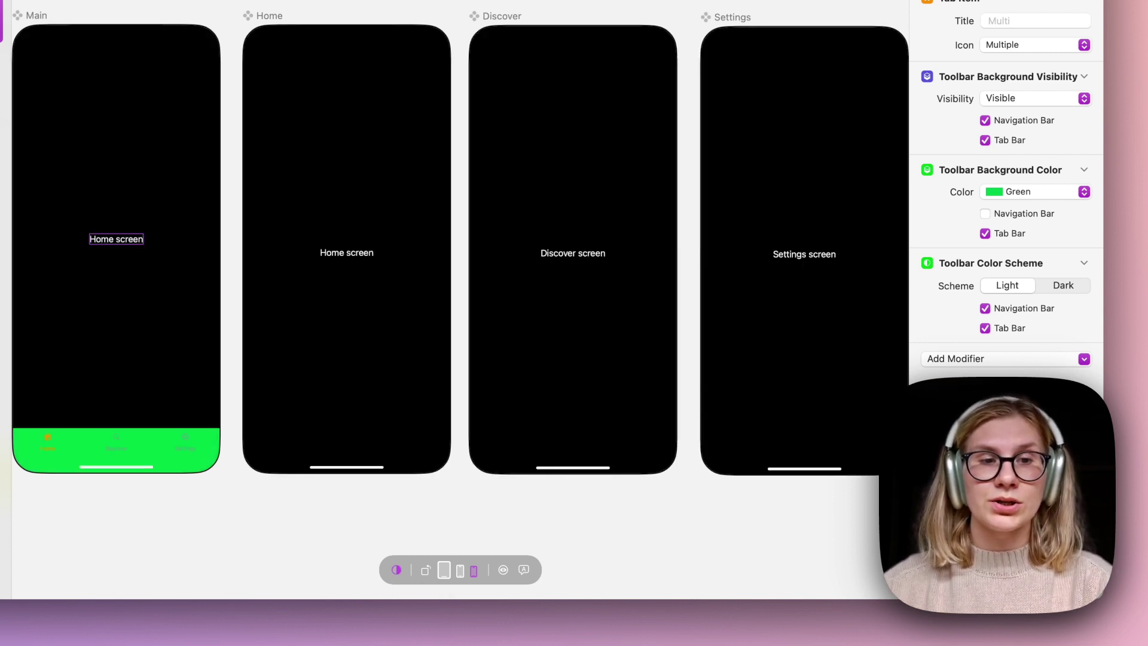
click(396, 570)
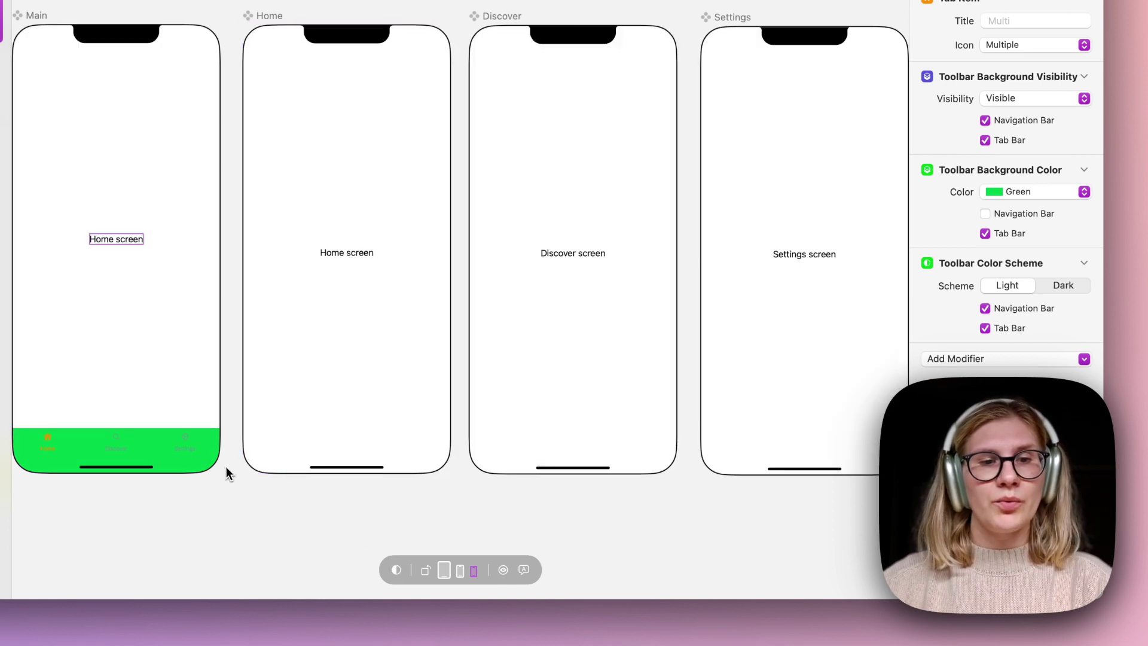
click(397, 571)
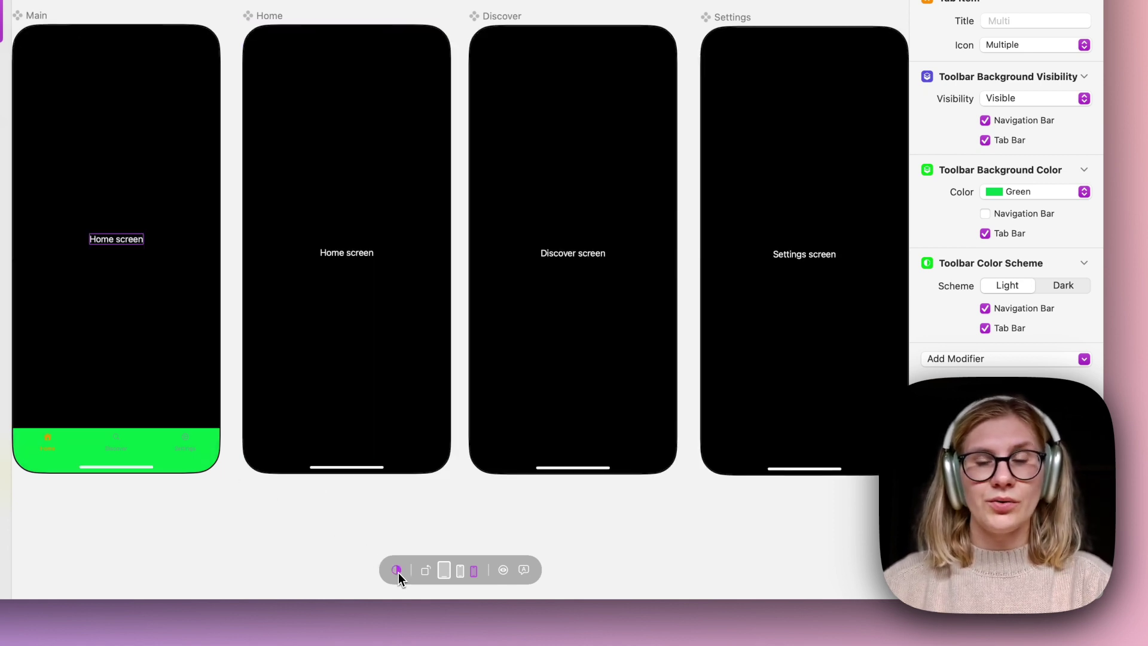
click(397, 571)
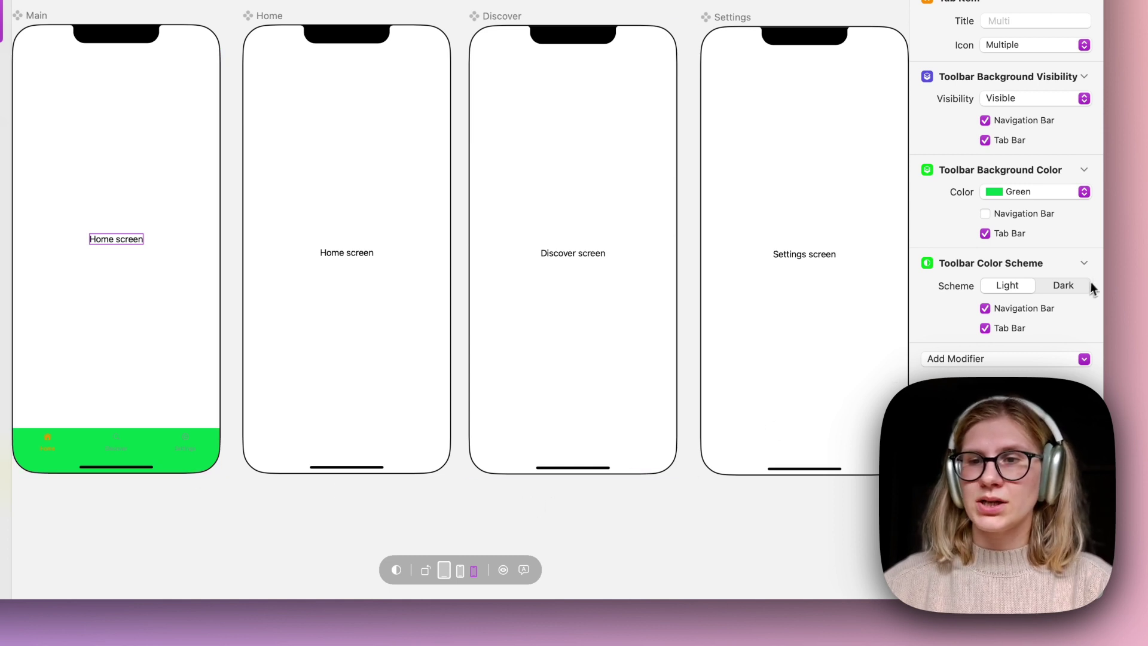
click(1074, 285)
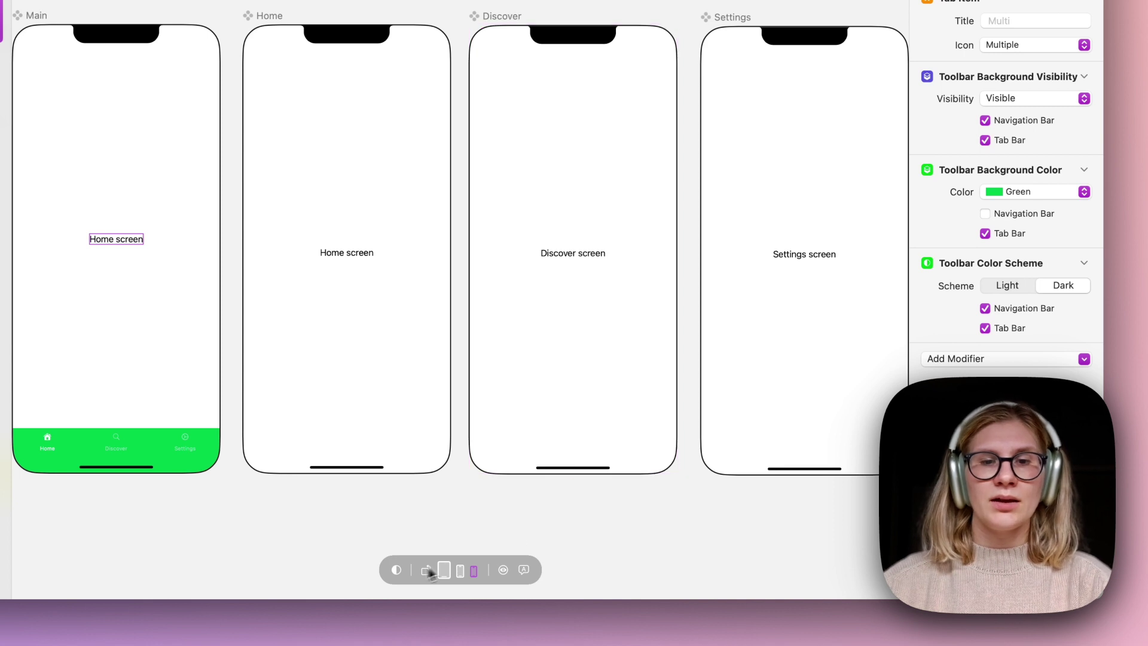
click(396, 571)
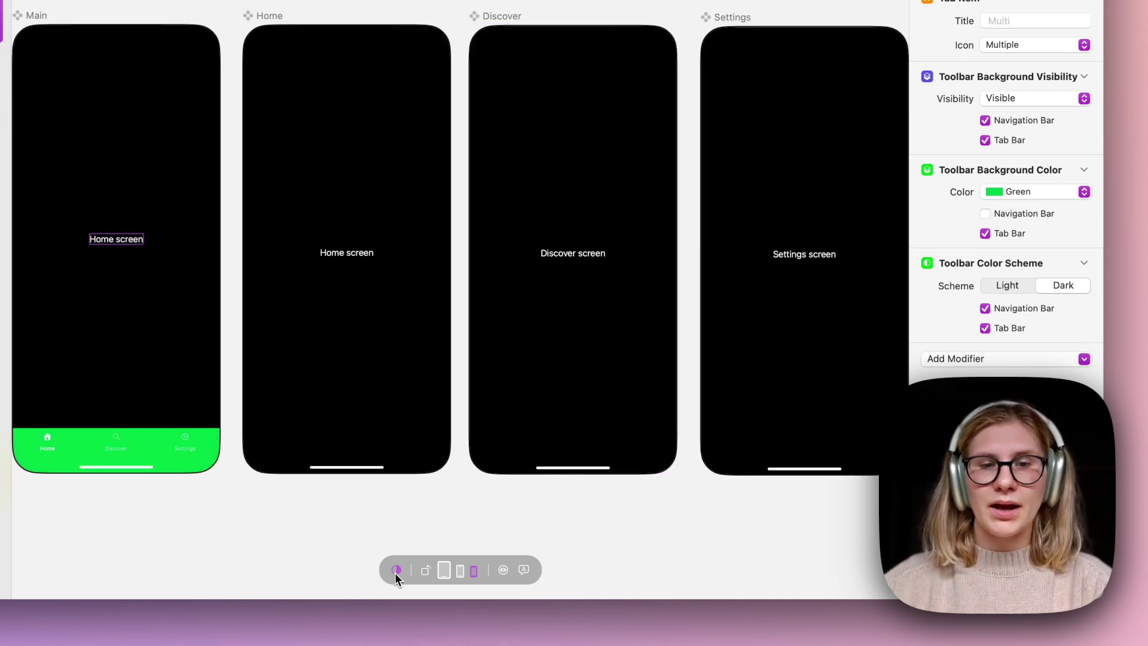
click(395, 571)
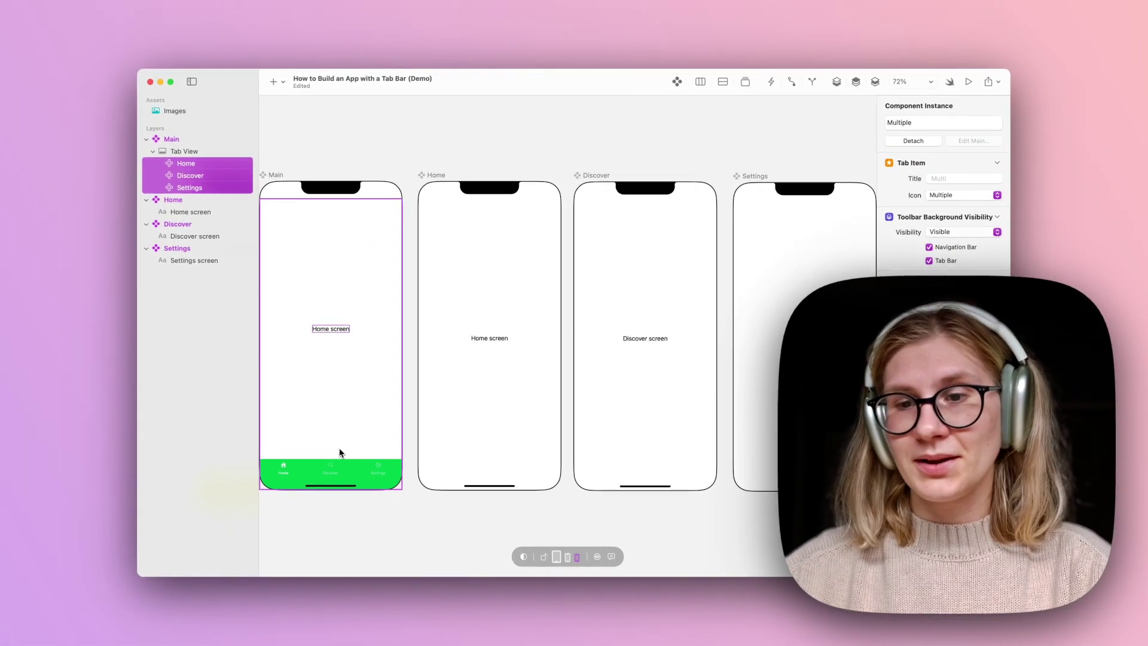
click(536, 155)
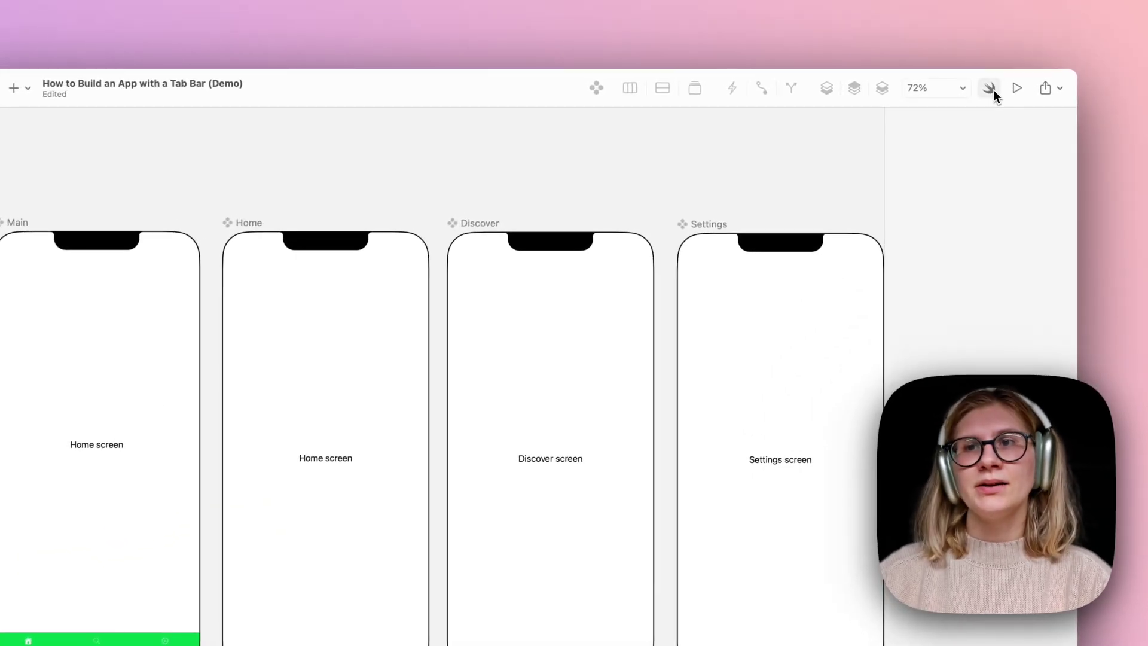
click(951, 84)
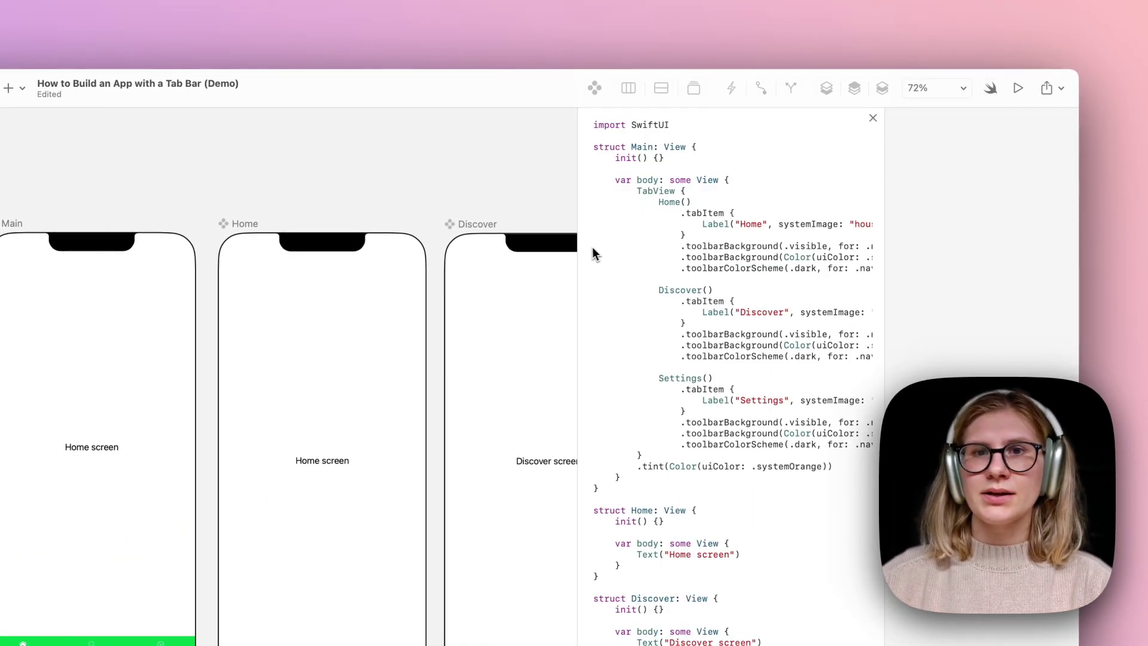
drag(577, 248, 477, 234)
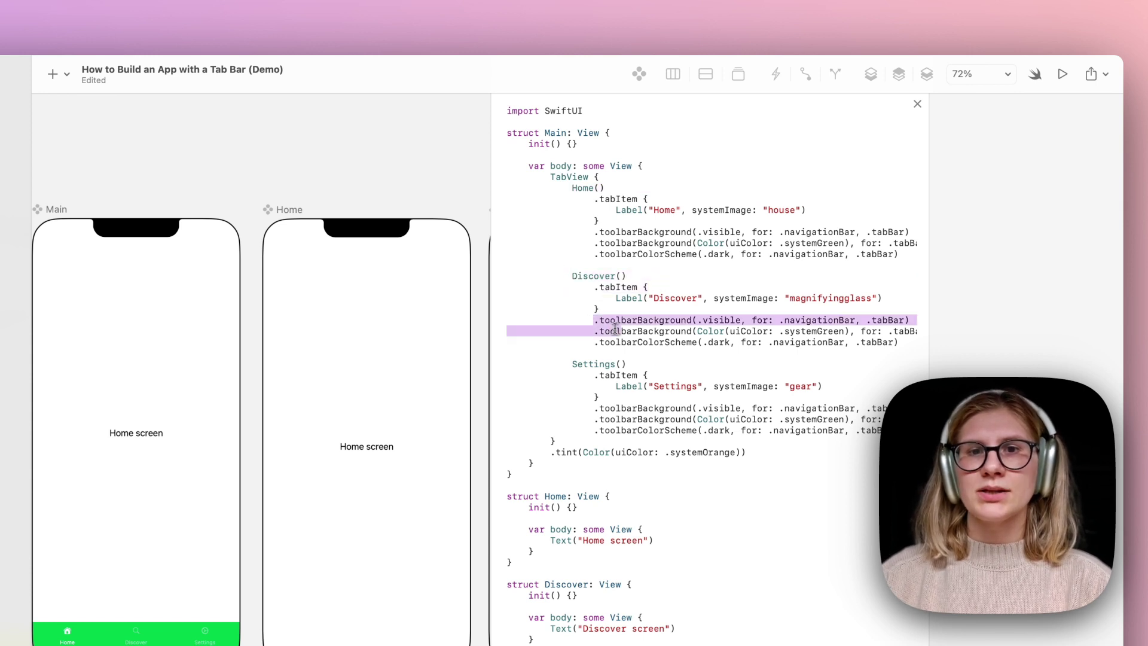
drag(612, 328, 622, 341)
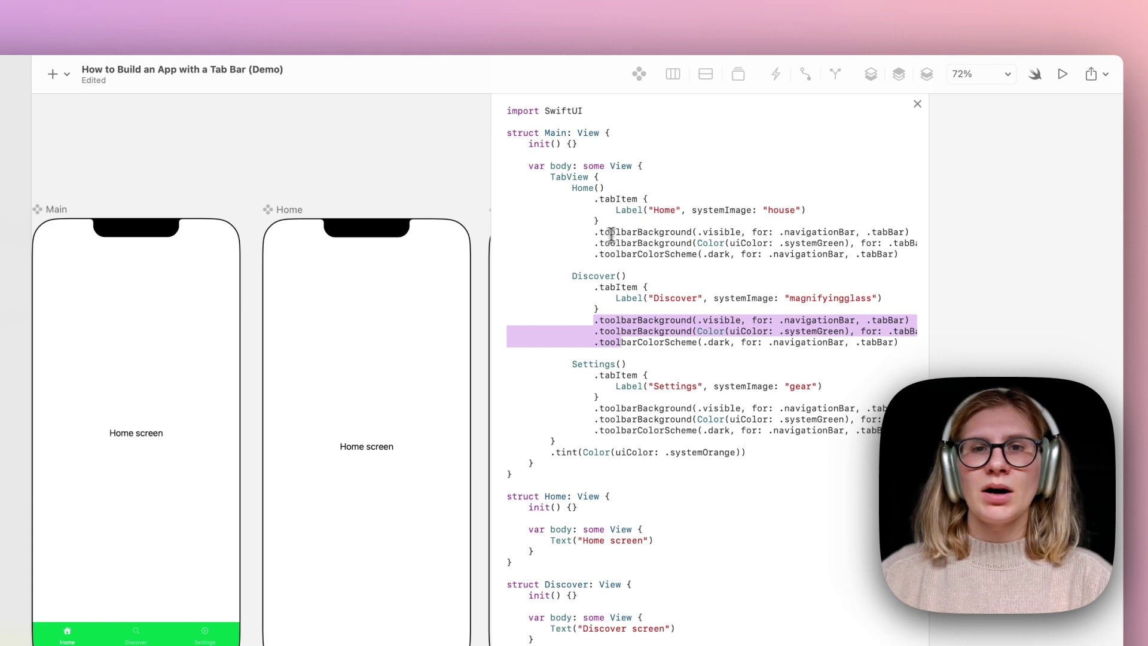
click(597, 200)
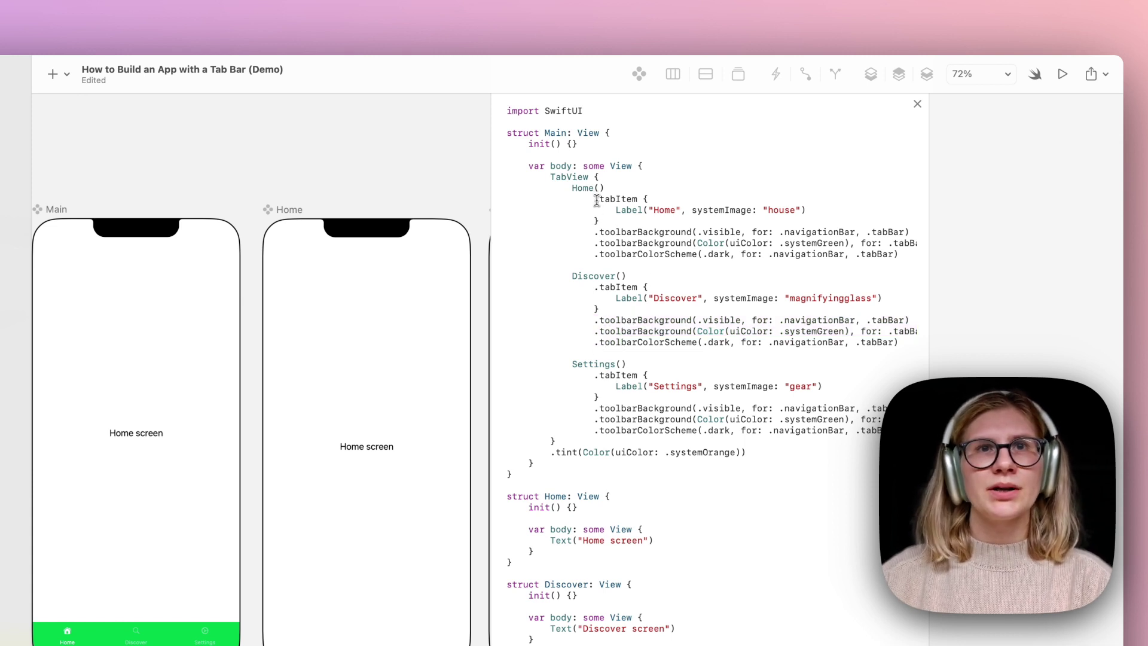
mouse_move(597, 200)
mouse_down()
mouse_move(601, 233)
mouse_move(604, 221)
mouse_up()
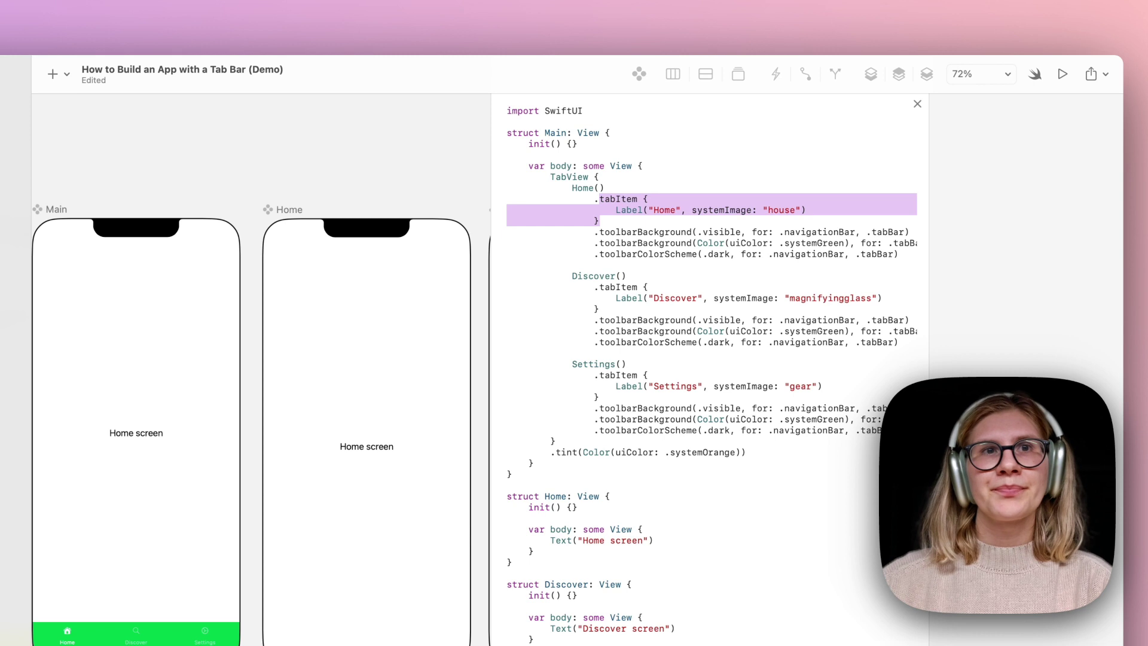
click(598, 235)
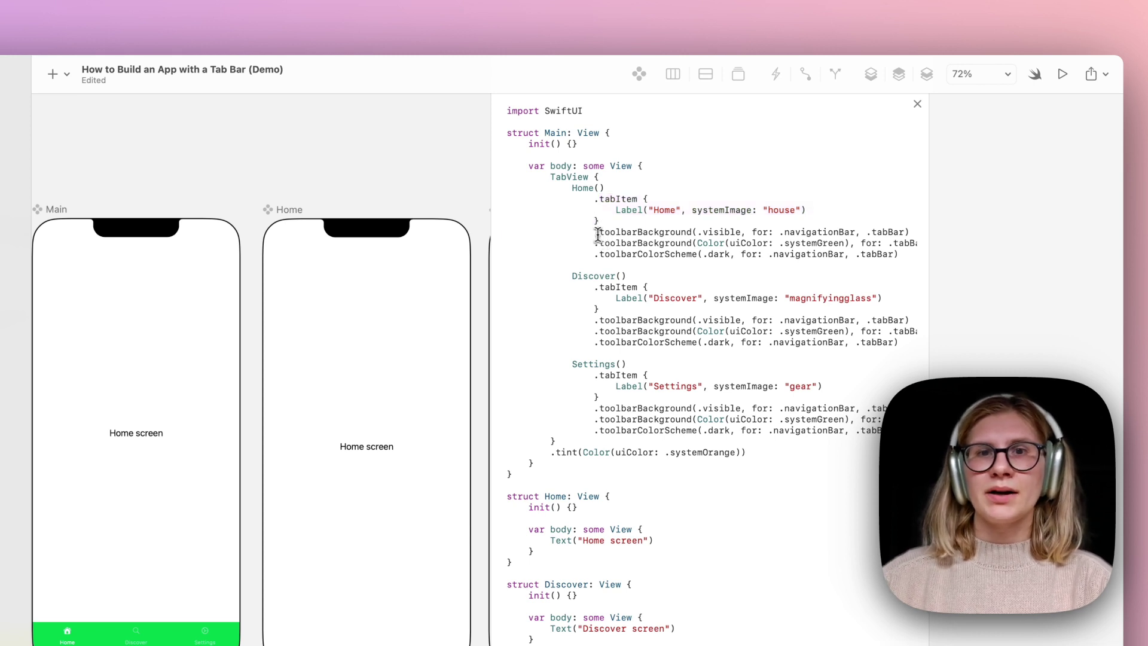
drag(594, 232, 600, 233)
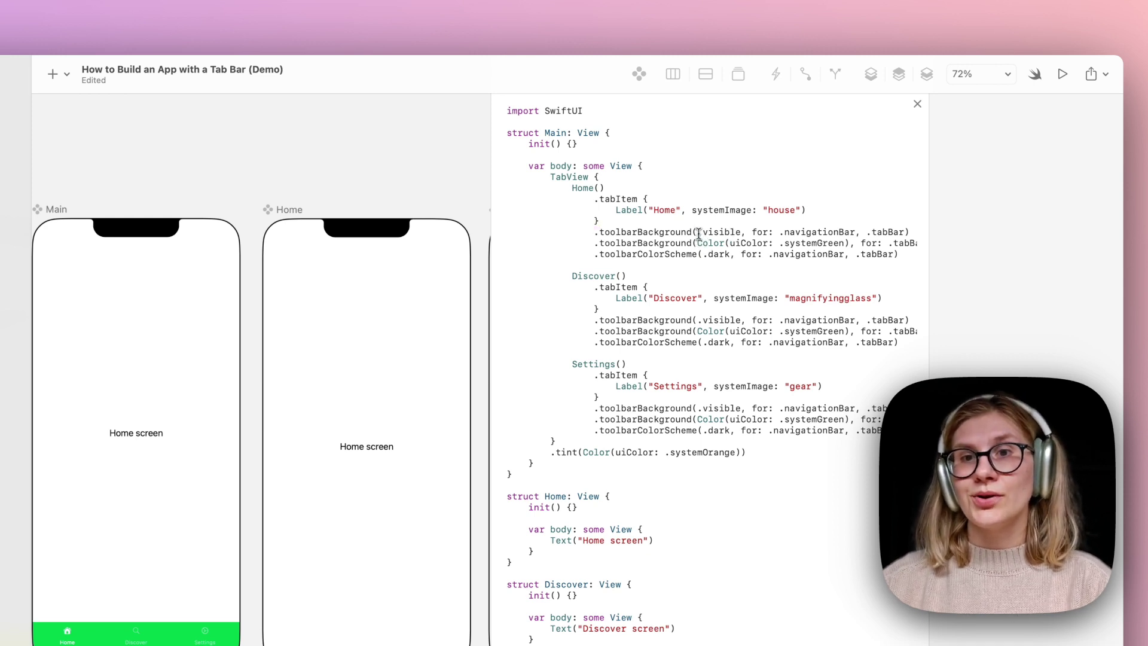
drag(699, 234, 741, 235)
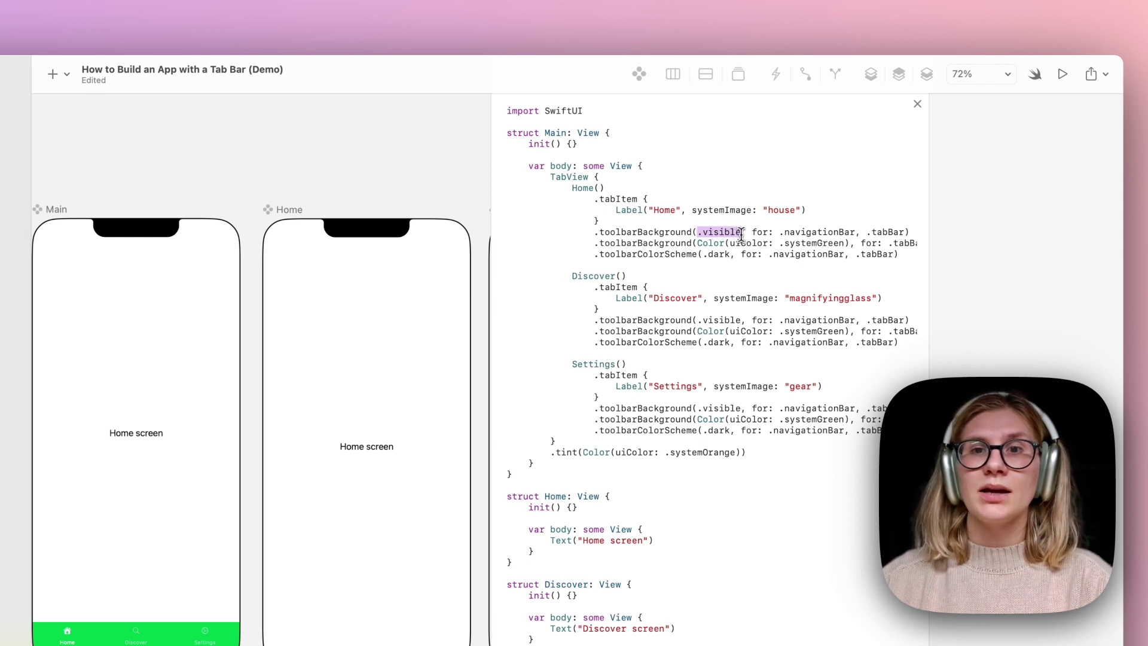
click(781, 232)
drag(780, 232, 855, 232)
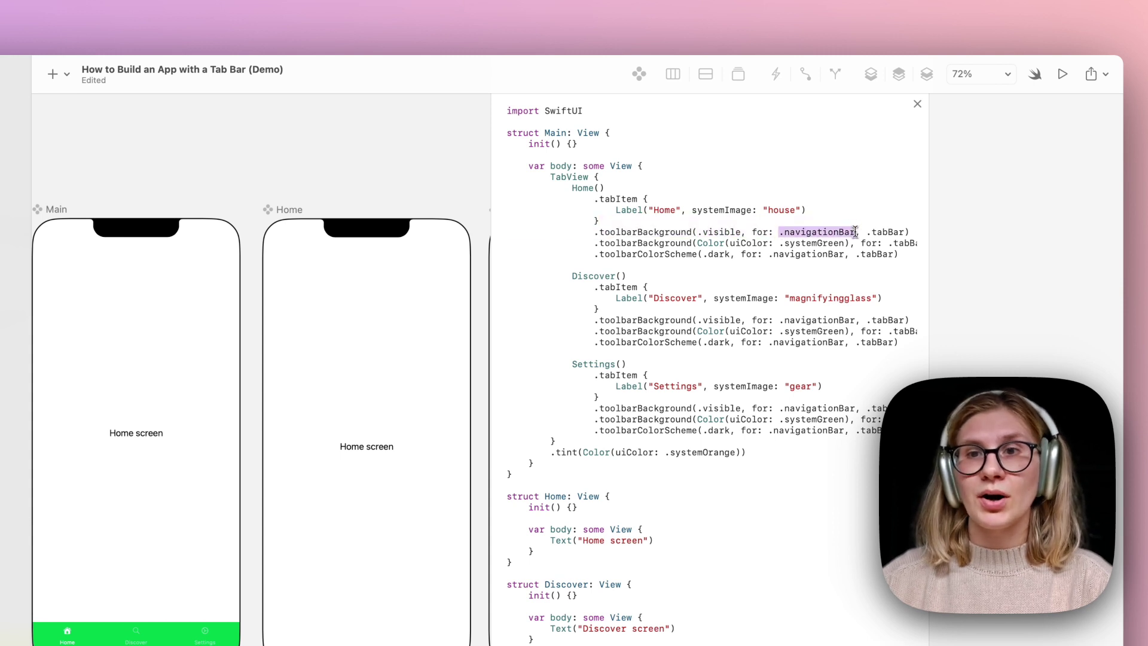
double_click(886, 233)
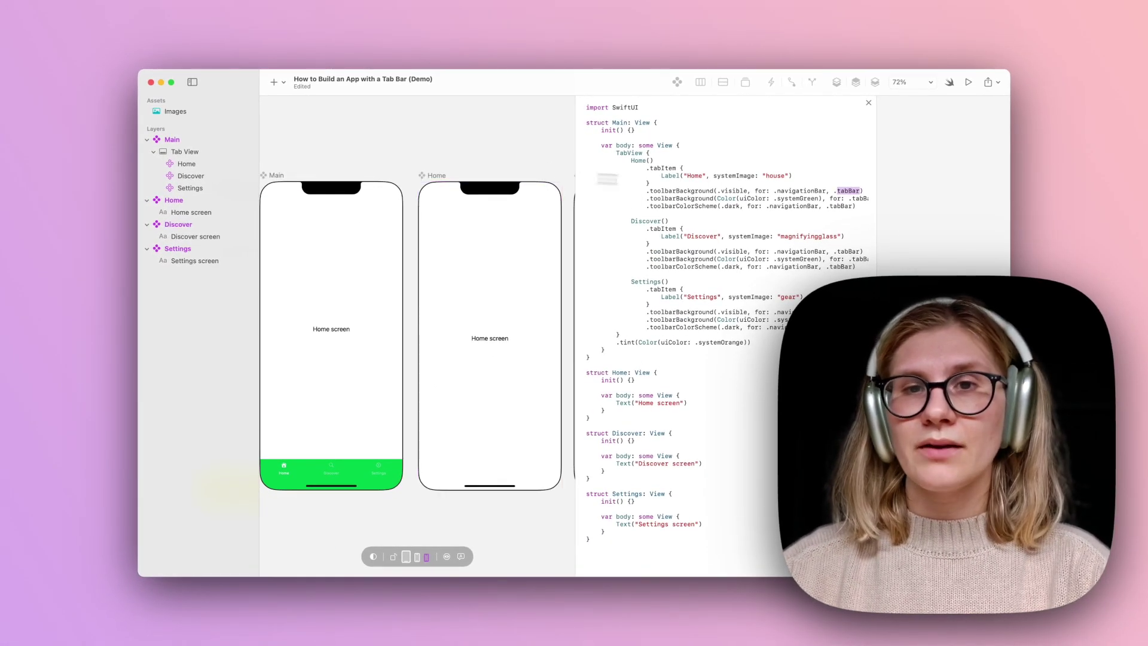
click(647, 201)
drag(647, 200, 755, 199)
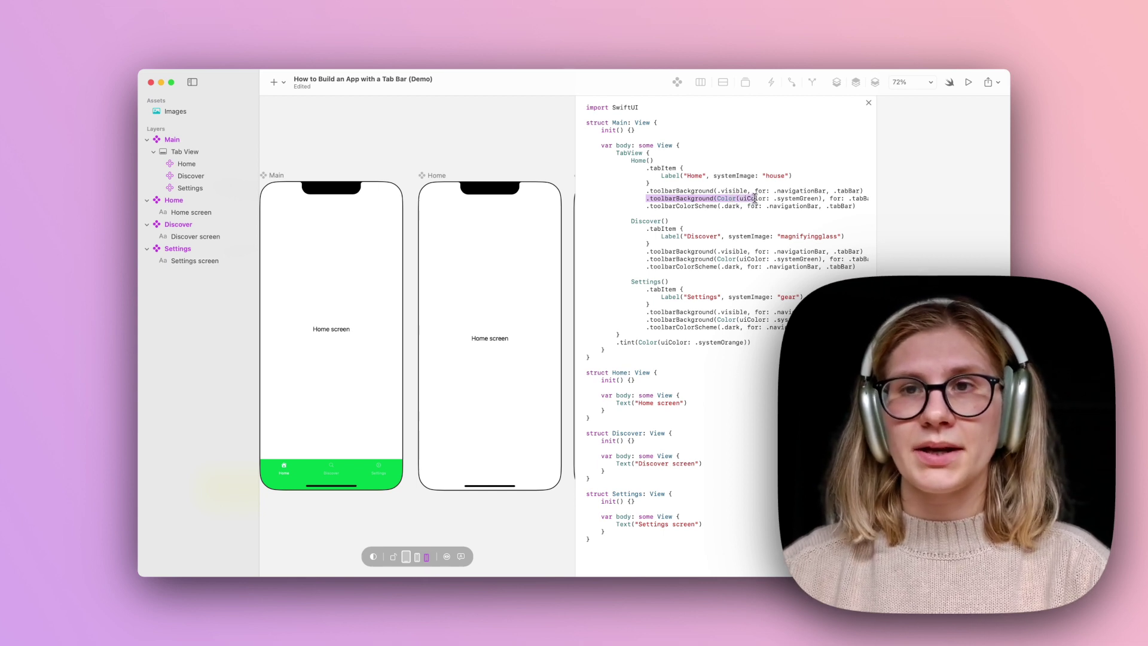
click(869, 103)
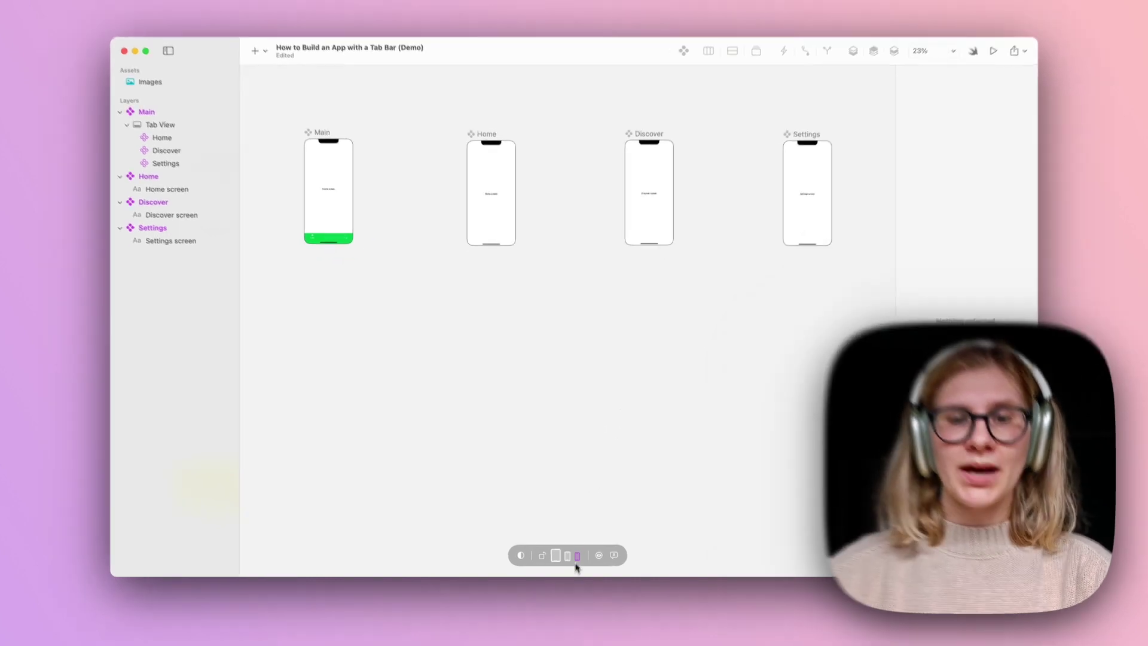
- Preview the tabs on iPhone 14, a taller iPhone, iPad and iPad Pro 11" in portrait and landscape
click(568, 555)
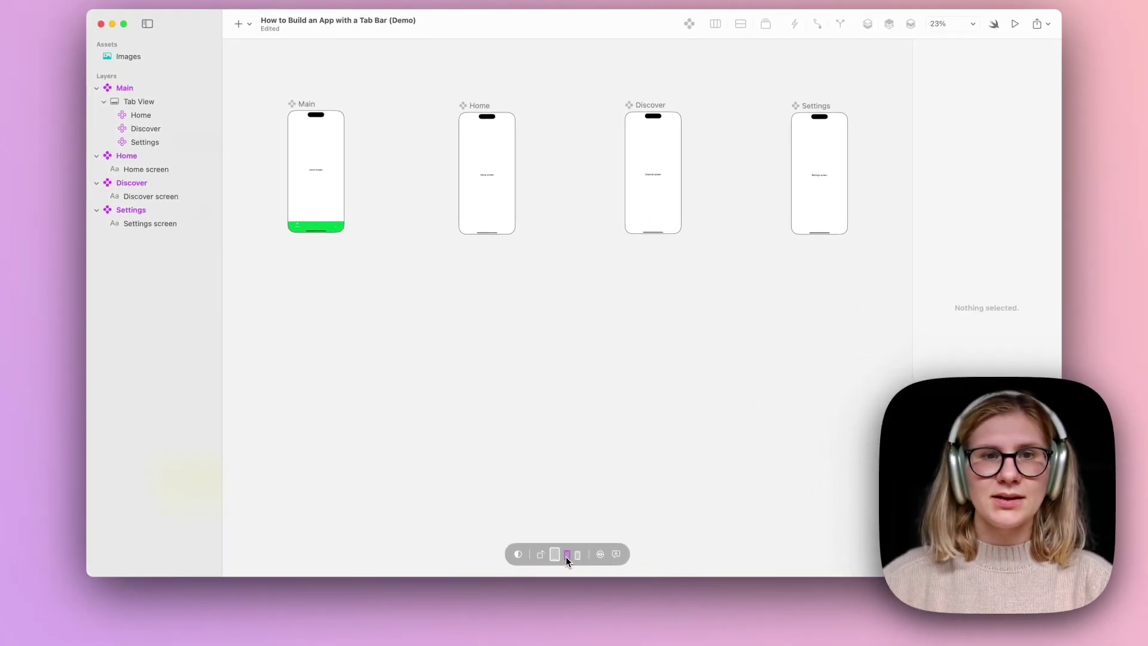
click(551, 557)
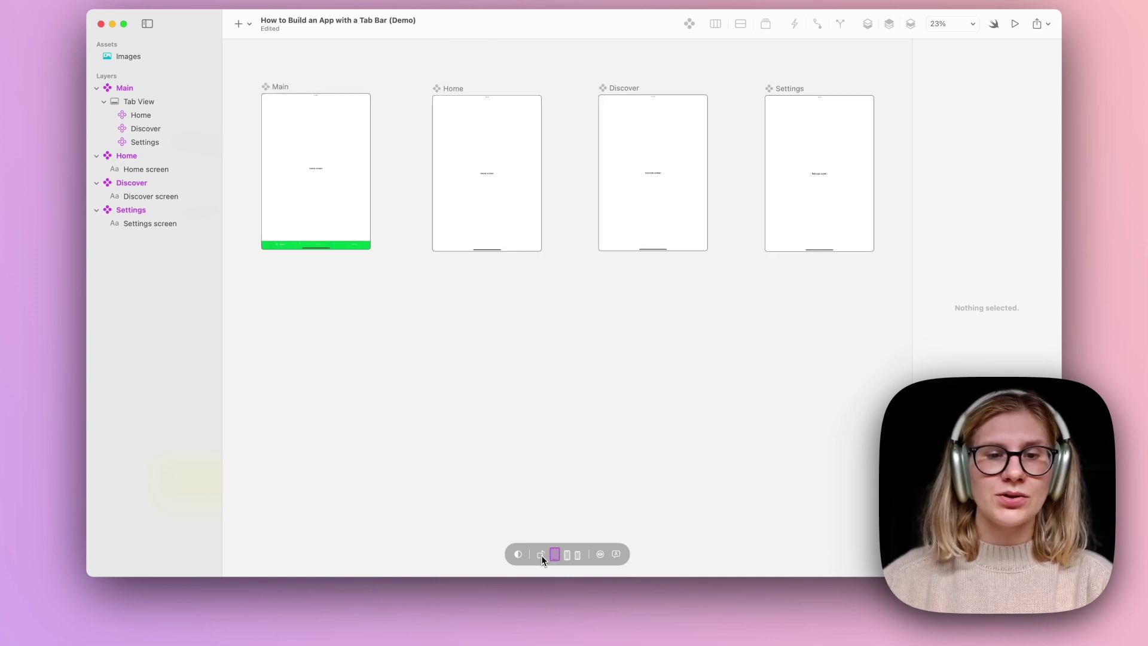
click(542, 555)
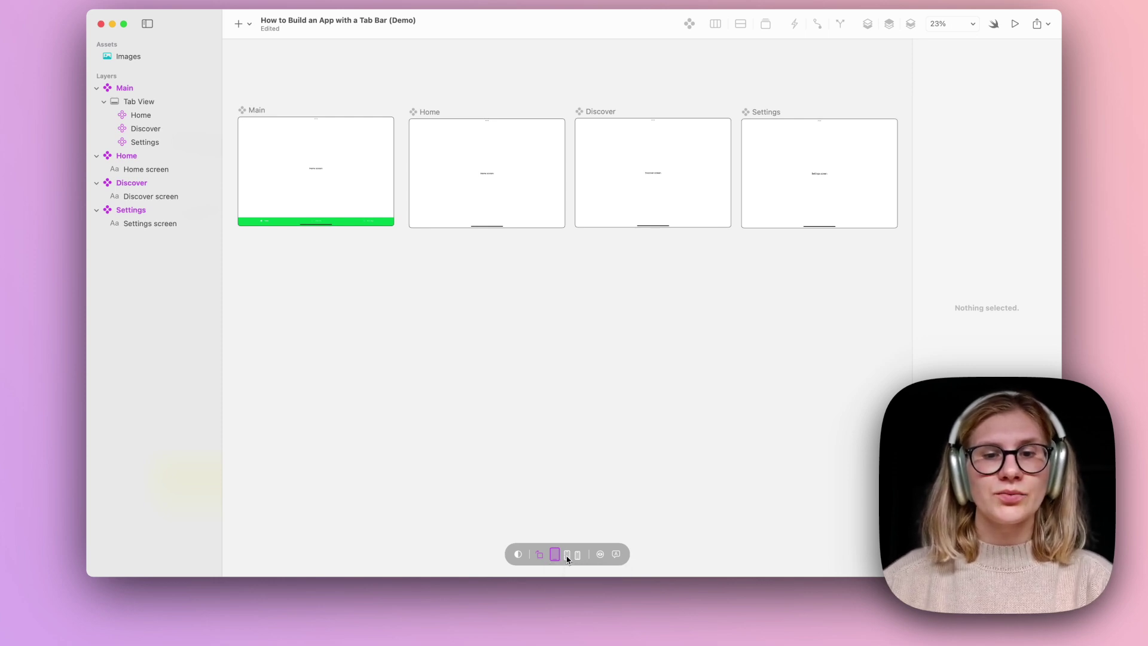
click(566, 554)
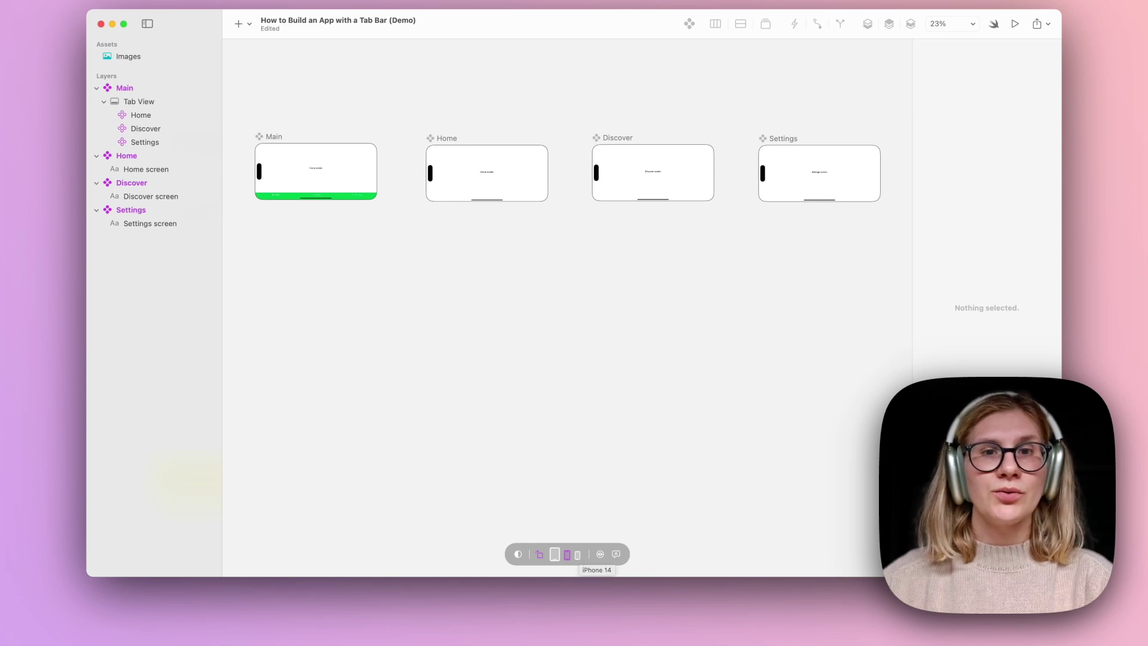
click(577, 555)
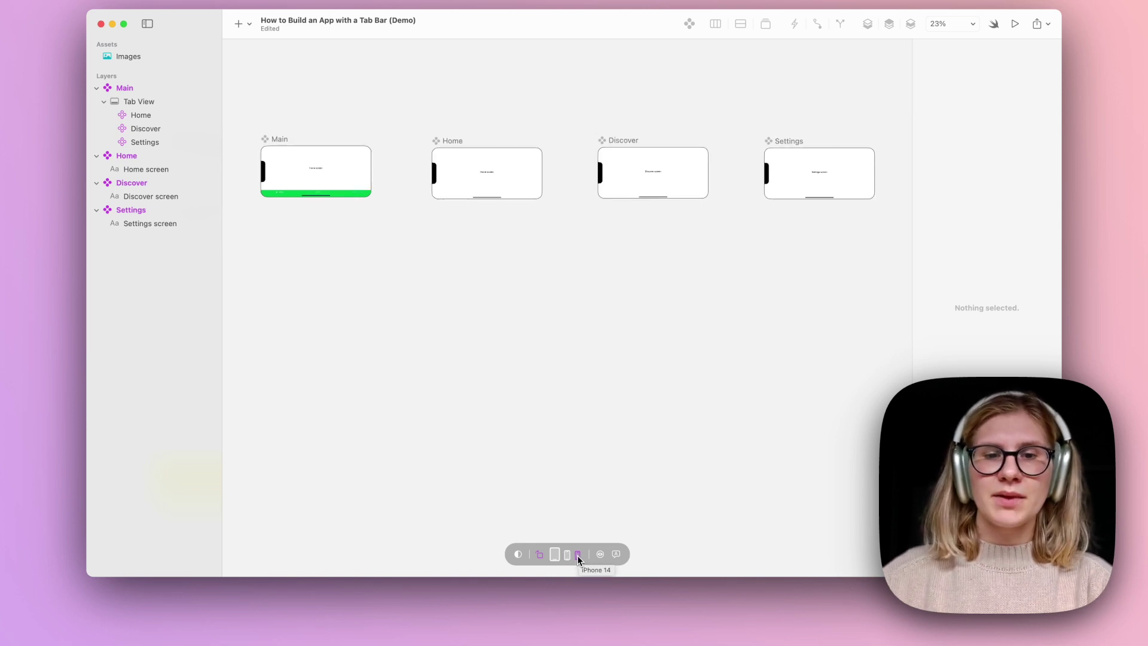
click(558, 556)
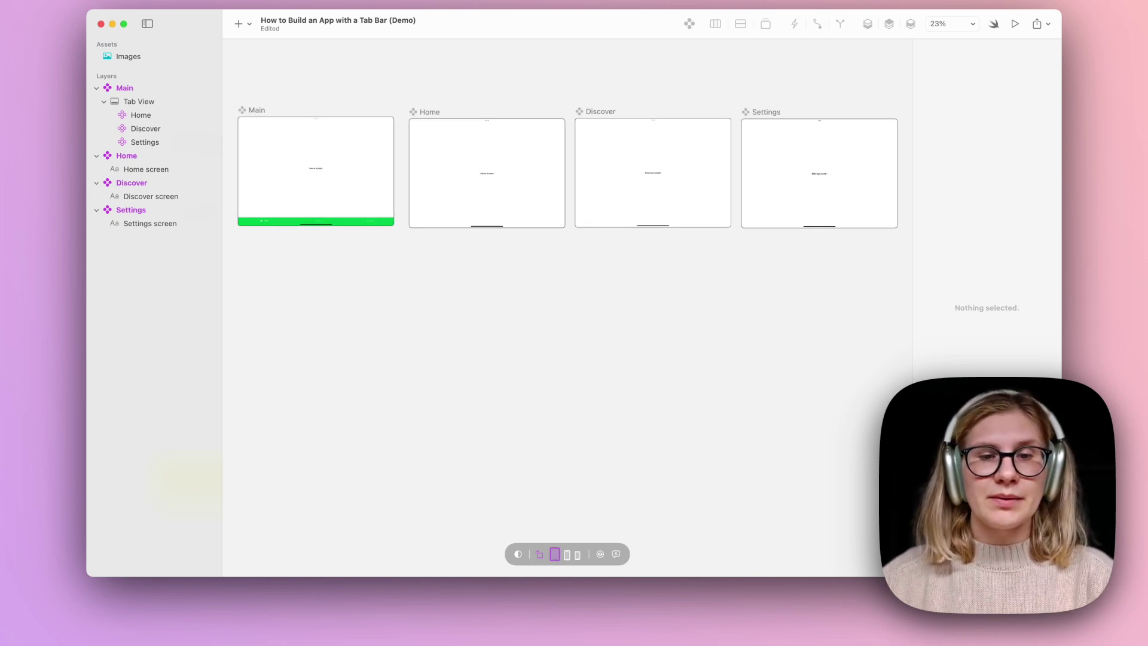
click(540, 555)
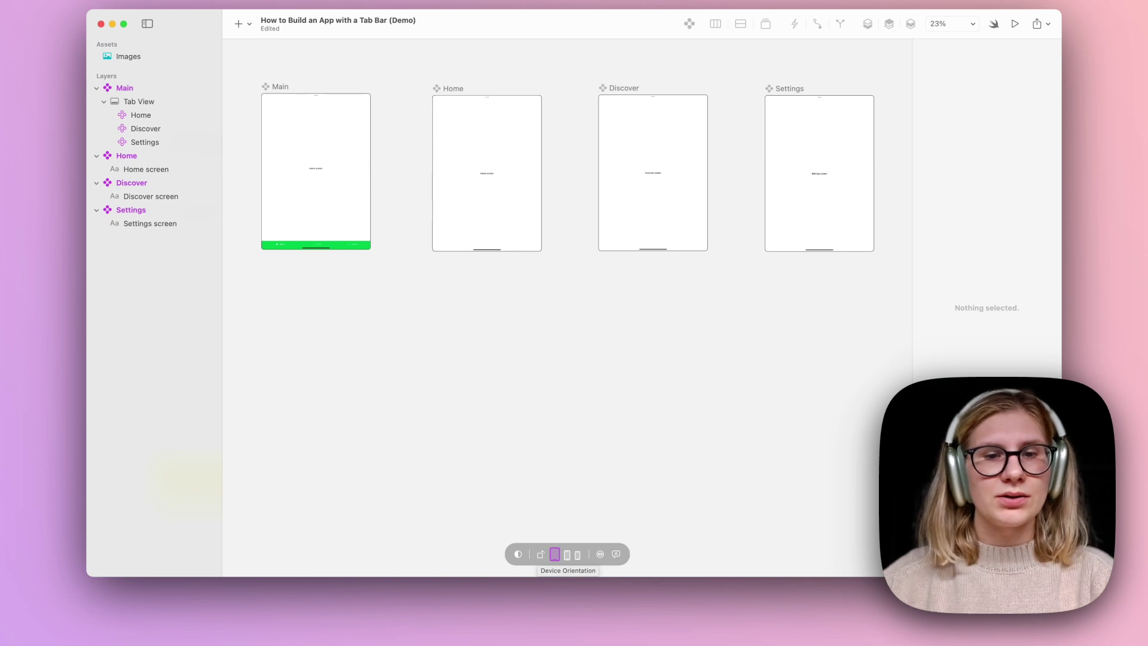
click(540, 555)
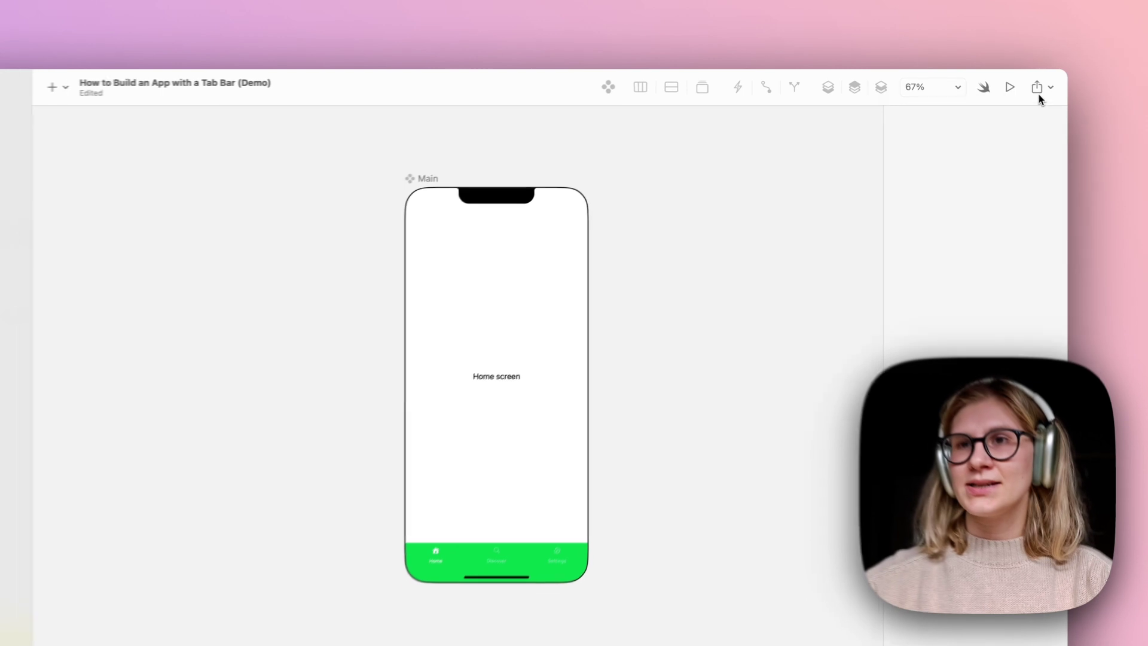
click(989, 83)
mouse_move(987, 98)
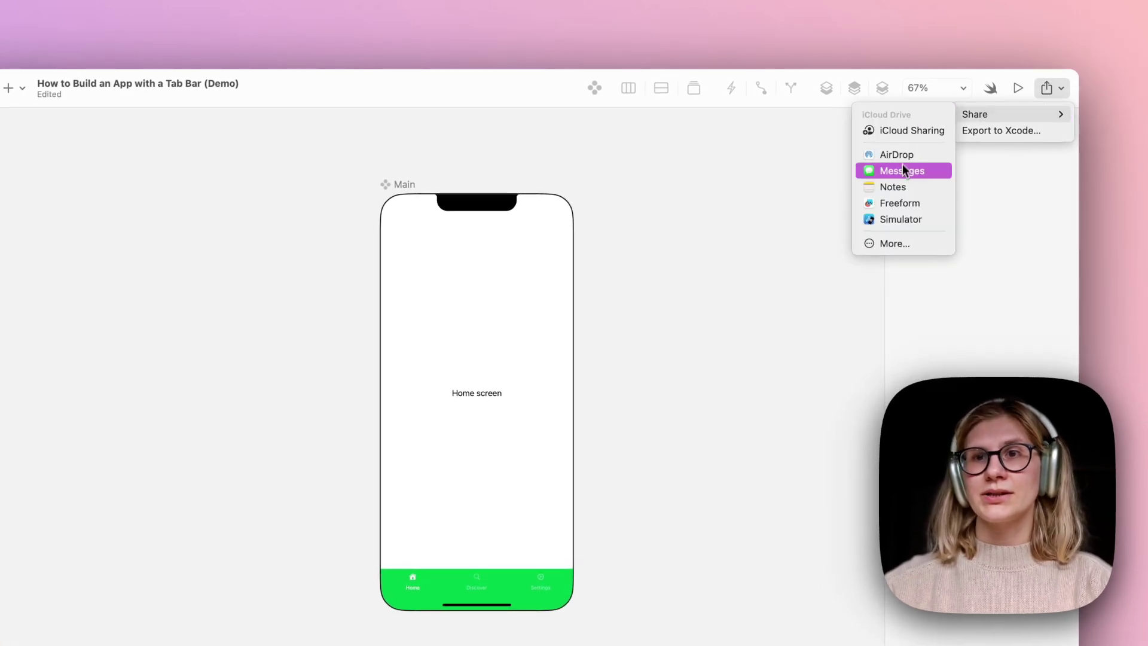
click(719, 279)
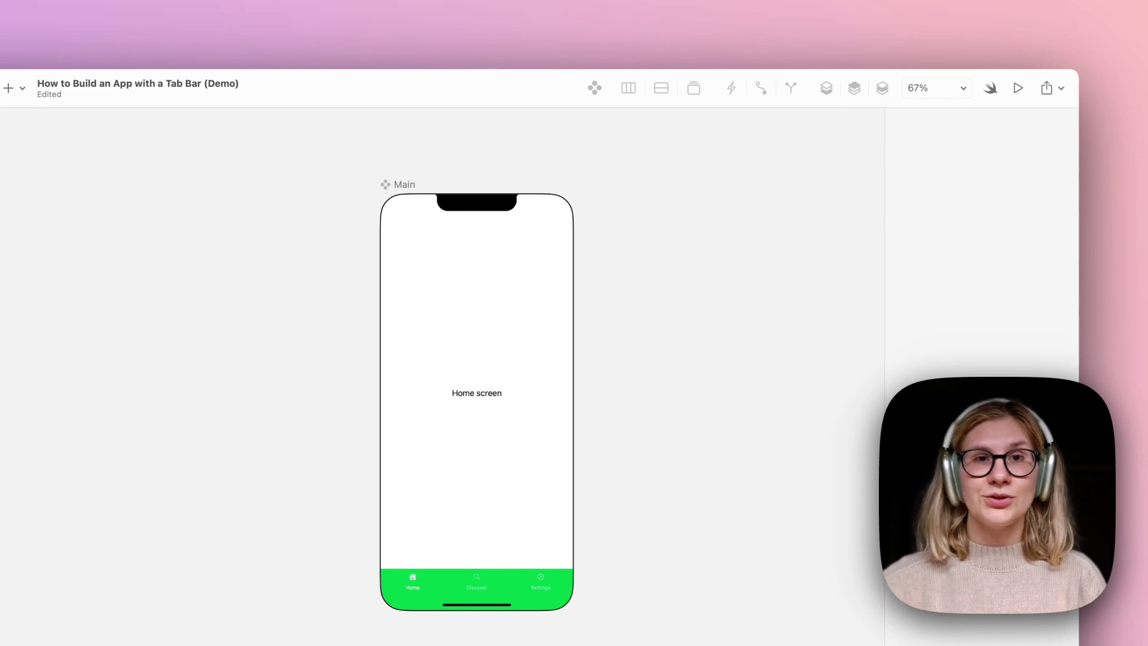